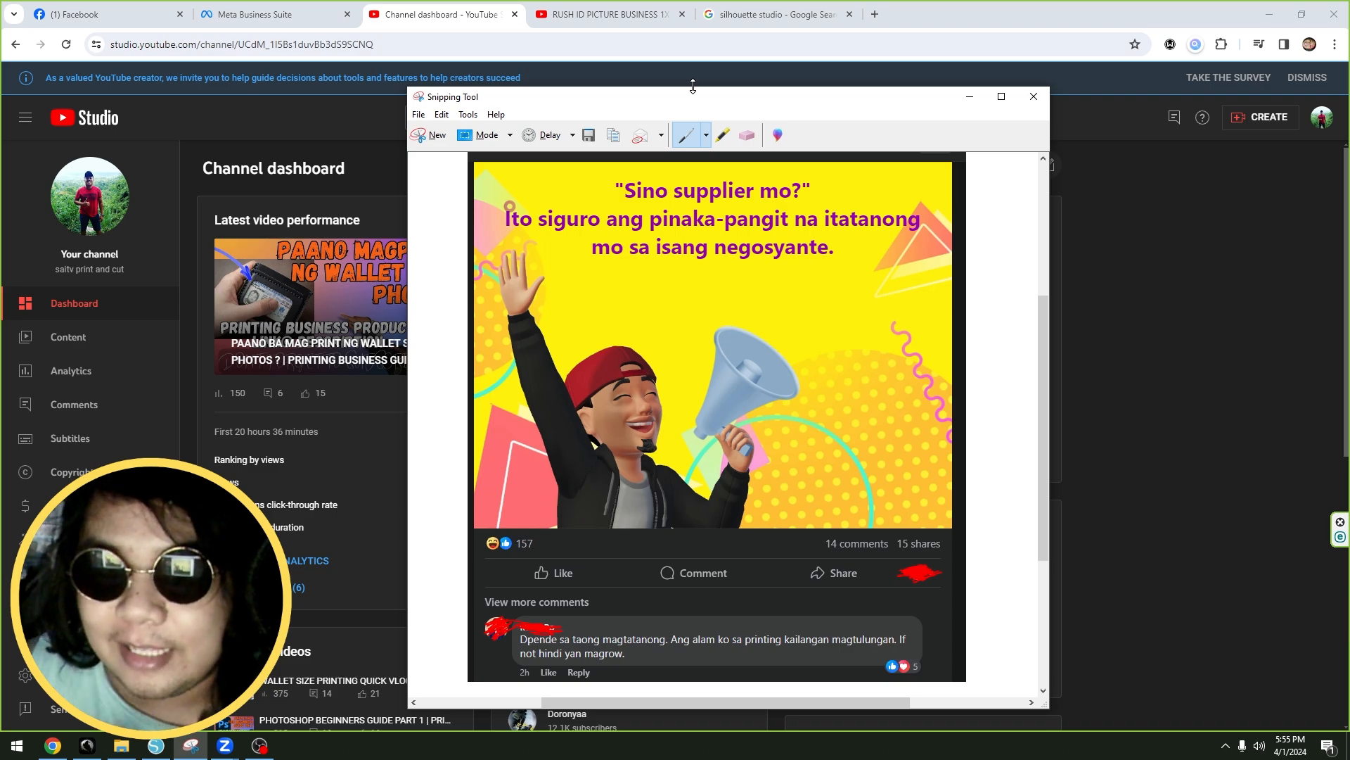
Step: Look over the rush ID picture video's page and its description on YouTube
click(604, 4)
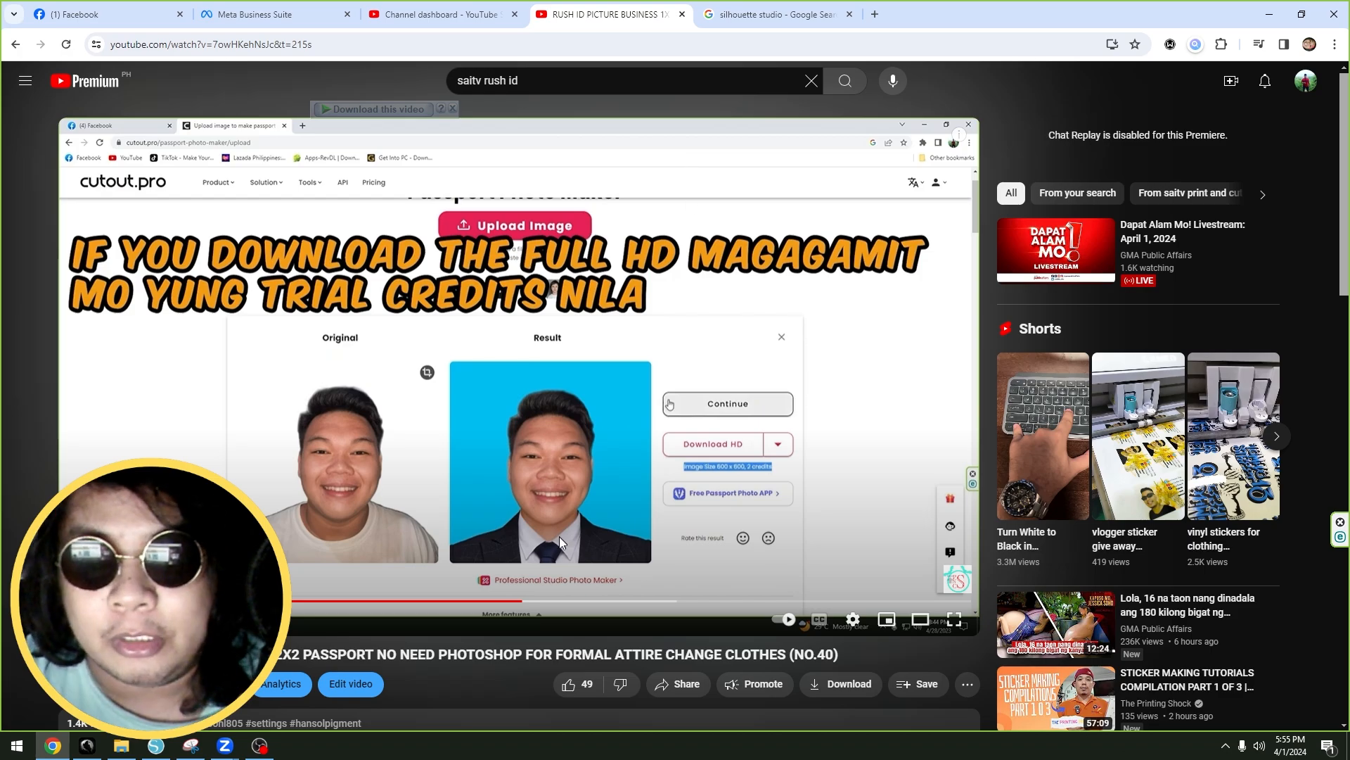
scroll(559, 535, down, 4)
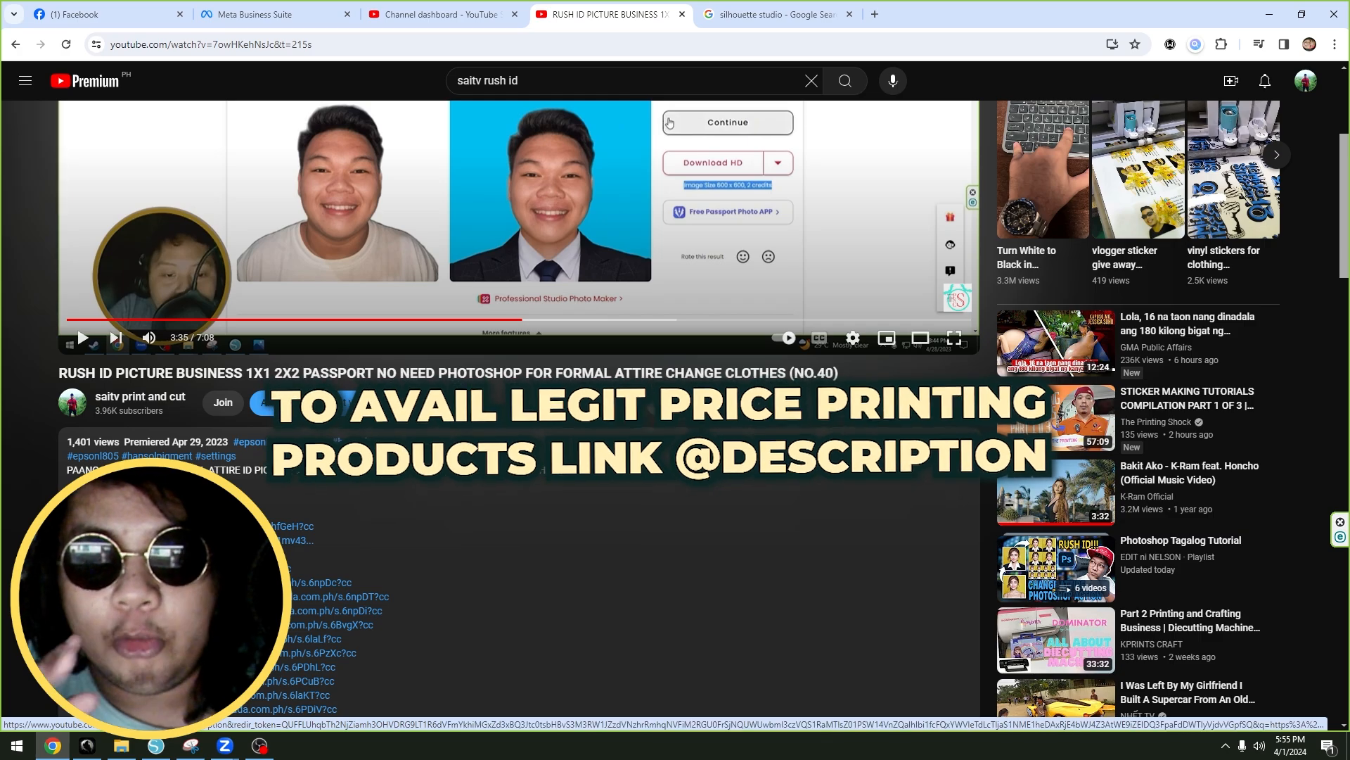
scroll(657, 562, up, 4)
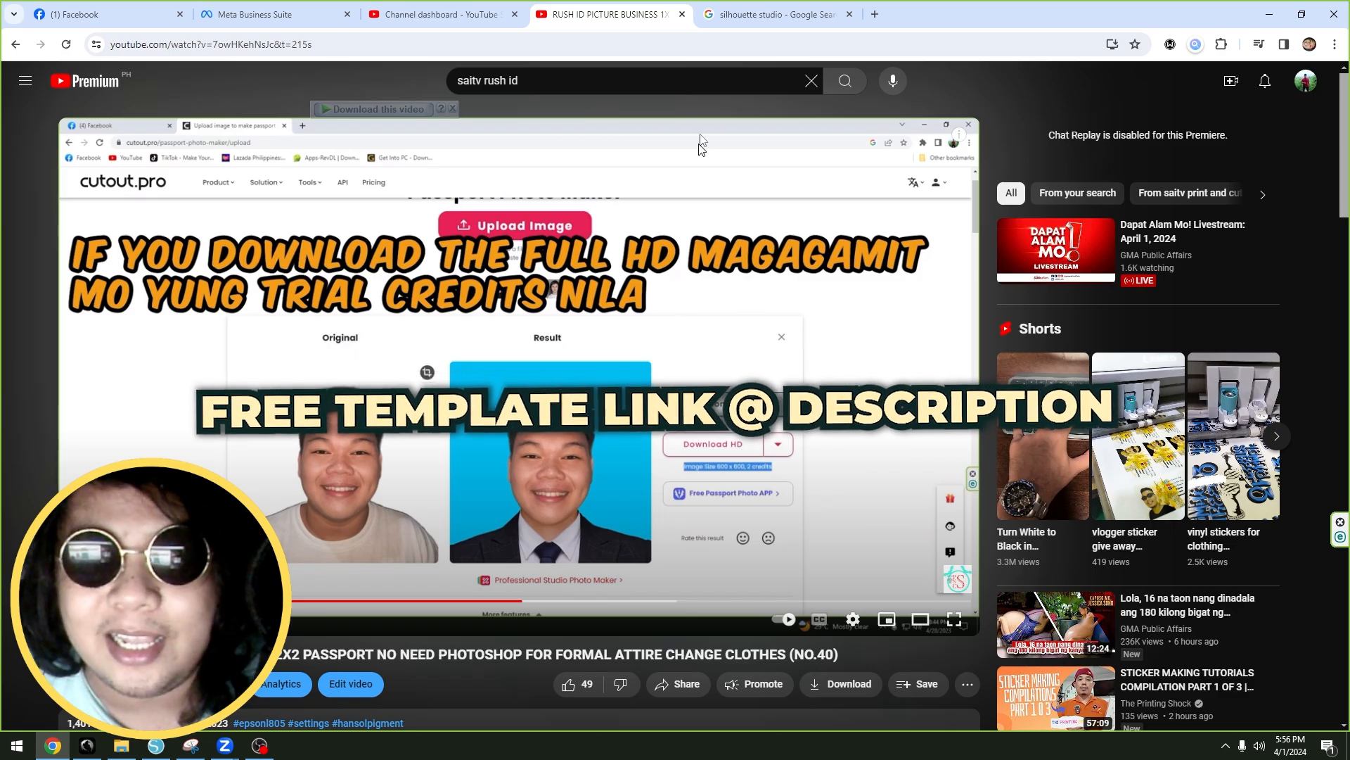
Step: Open the first Silhouette America software downloads result from the "silhouette studio" Google search
click(746, 18)
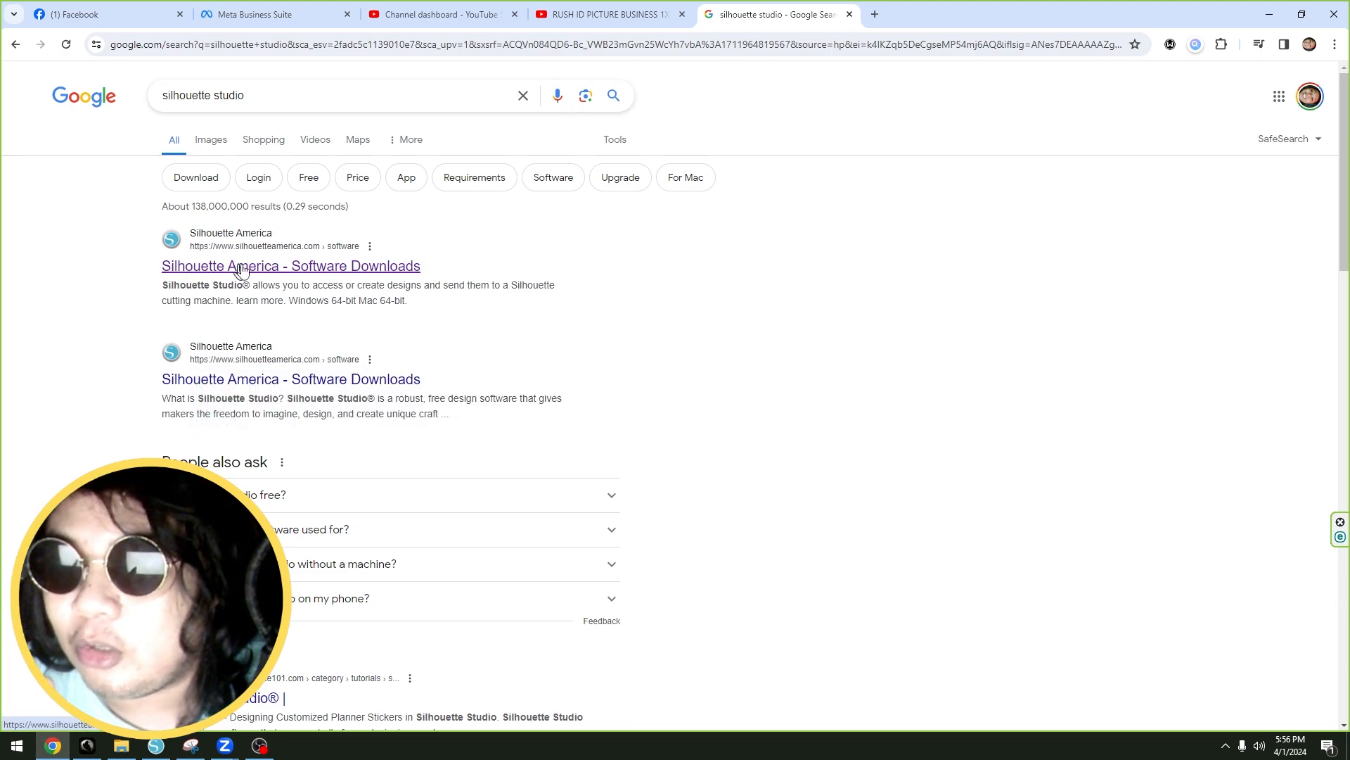
click(270, 266)
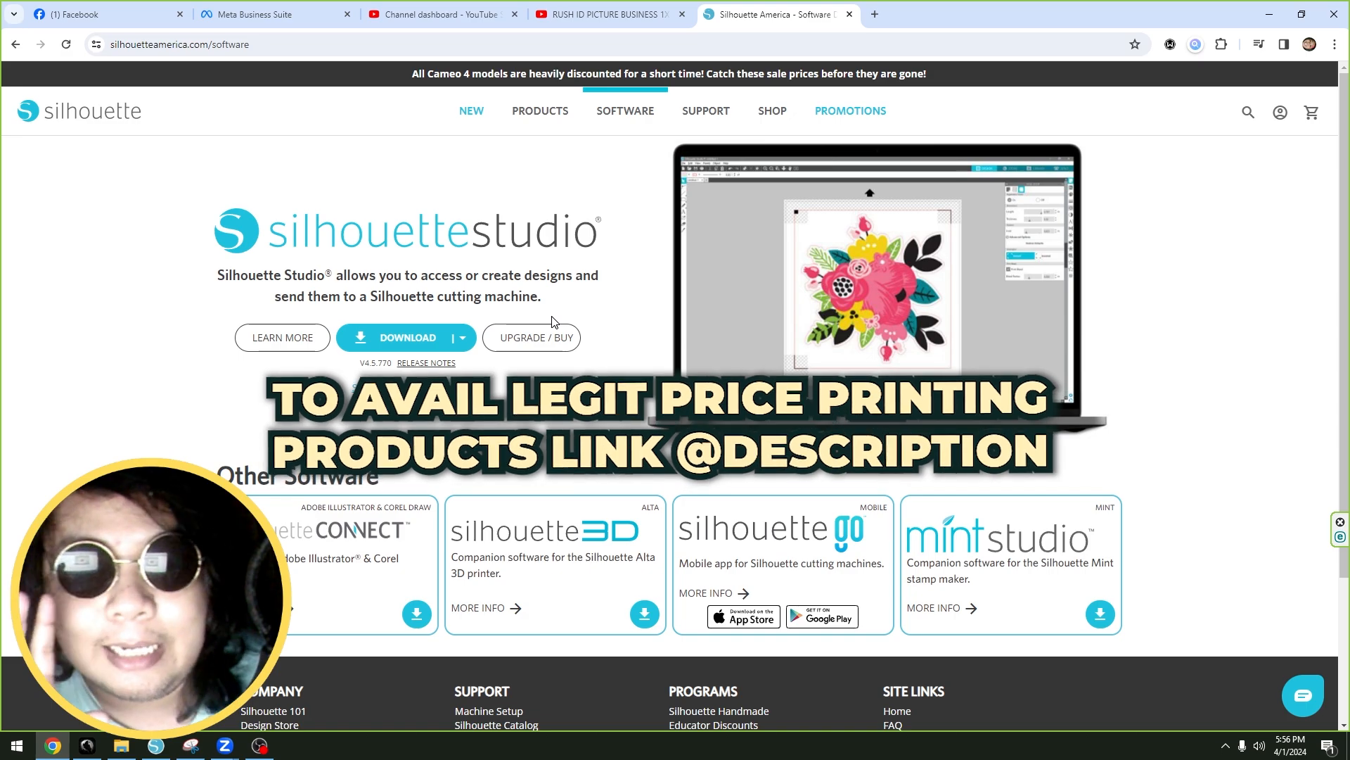
Step: Switch to Silhouette Studio and open the most recently used ID.studio3 document
click(162, 749)
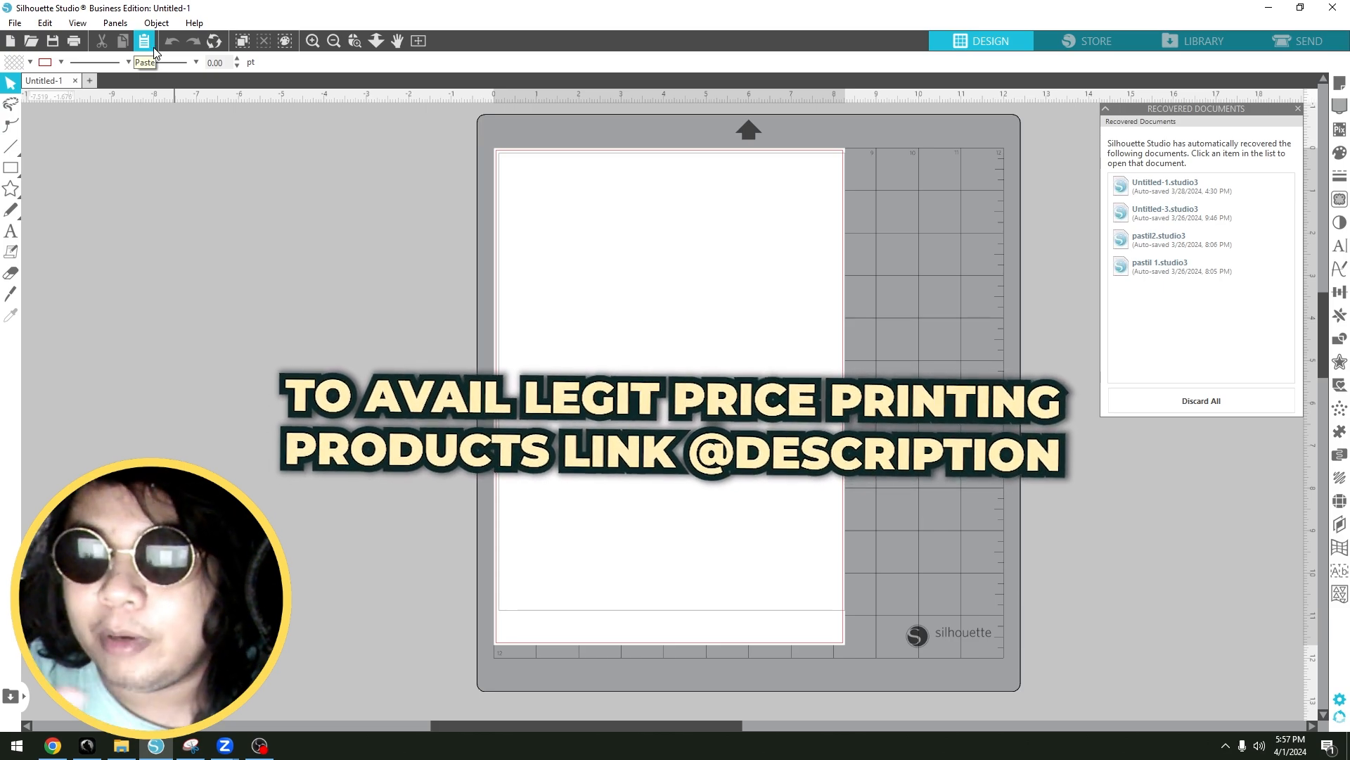
click(13, 23)
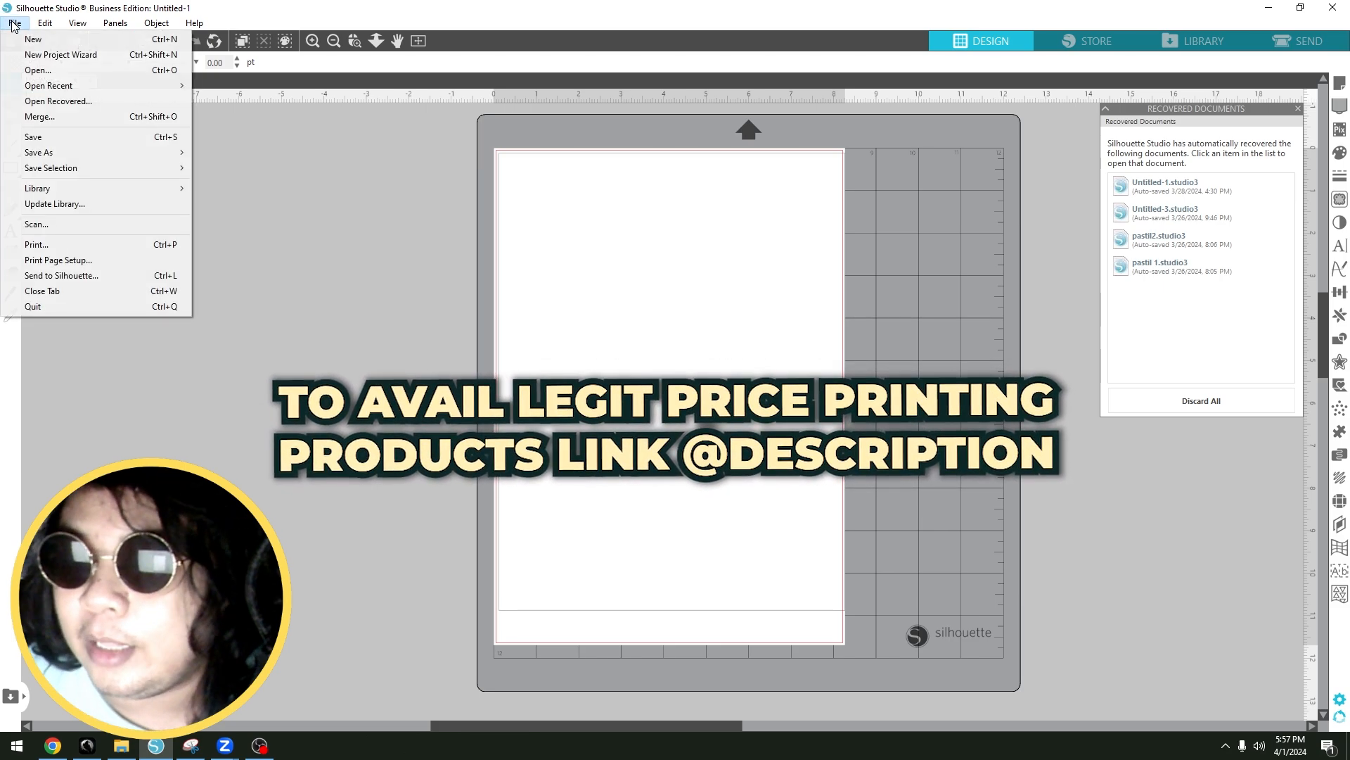
mouse_move(136, 90)
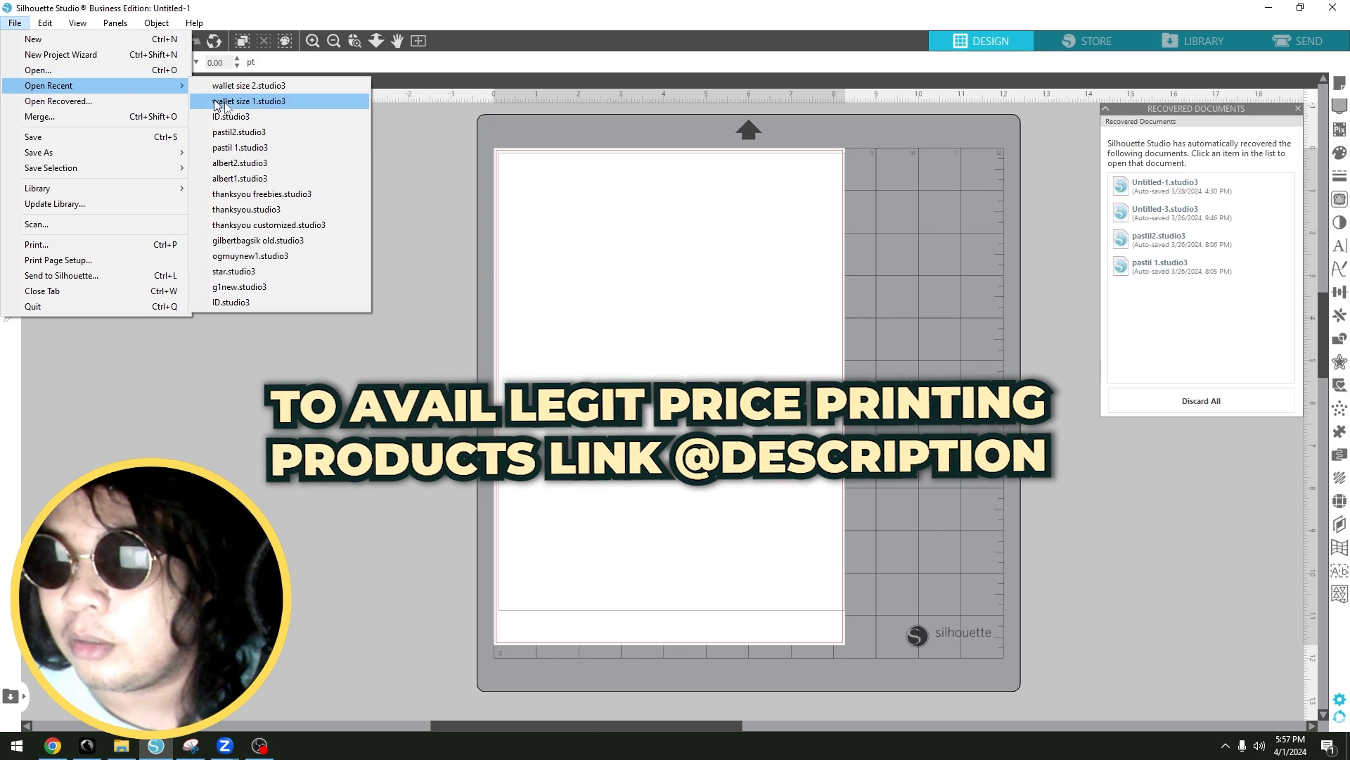
click(232, 116)
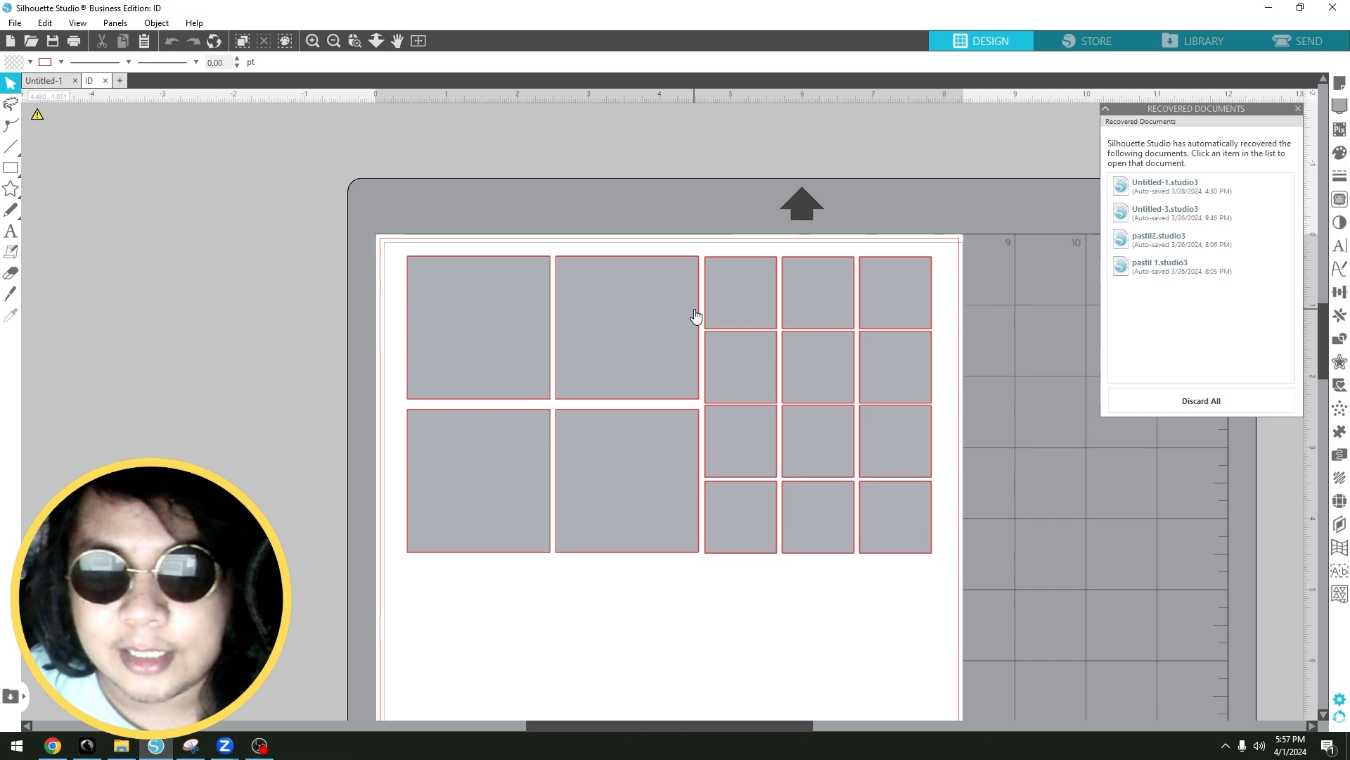
Step: Switch to File Explorer and look at the 2x2.png photo in the rush id folder
click(122, 745)
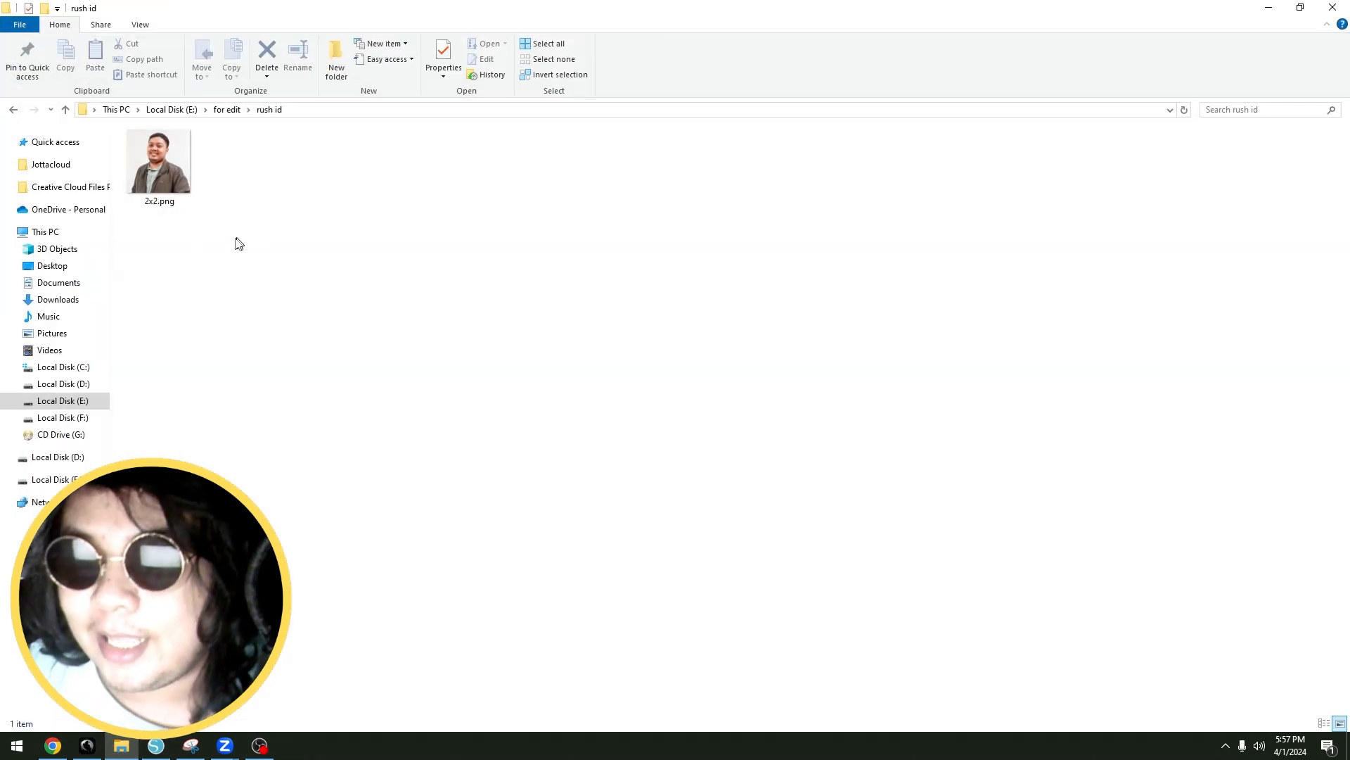
drag(289, 289, 439, 353)
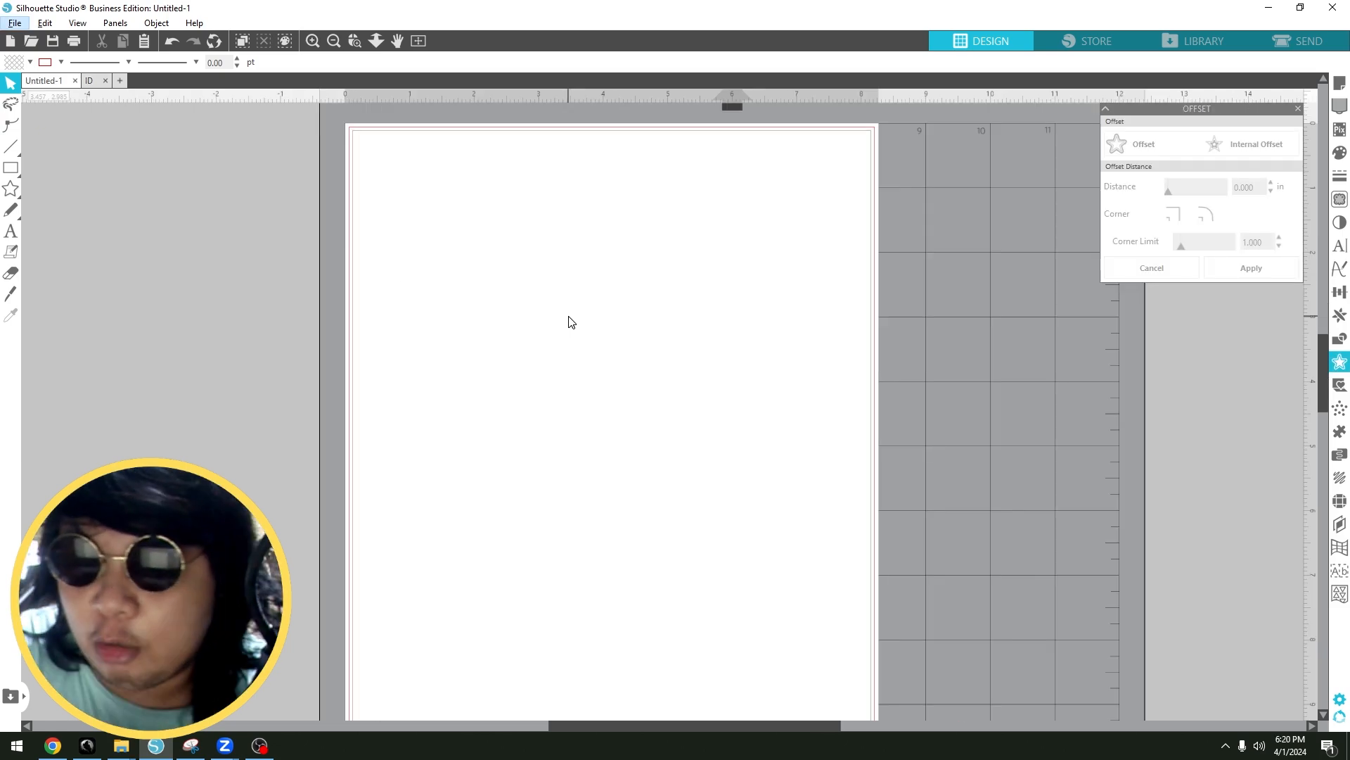
Step: Draw a square about 1.4 inches wide near the upper-left corner of the blank Untitled-1 page
click(9, 169)
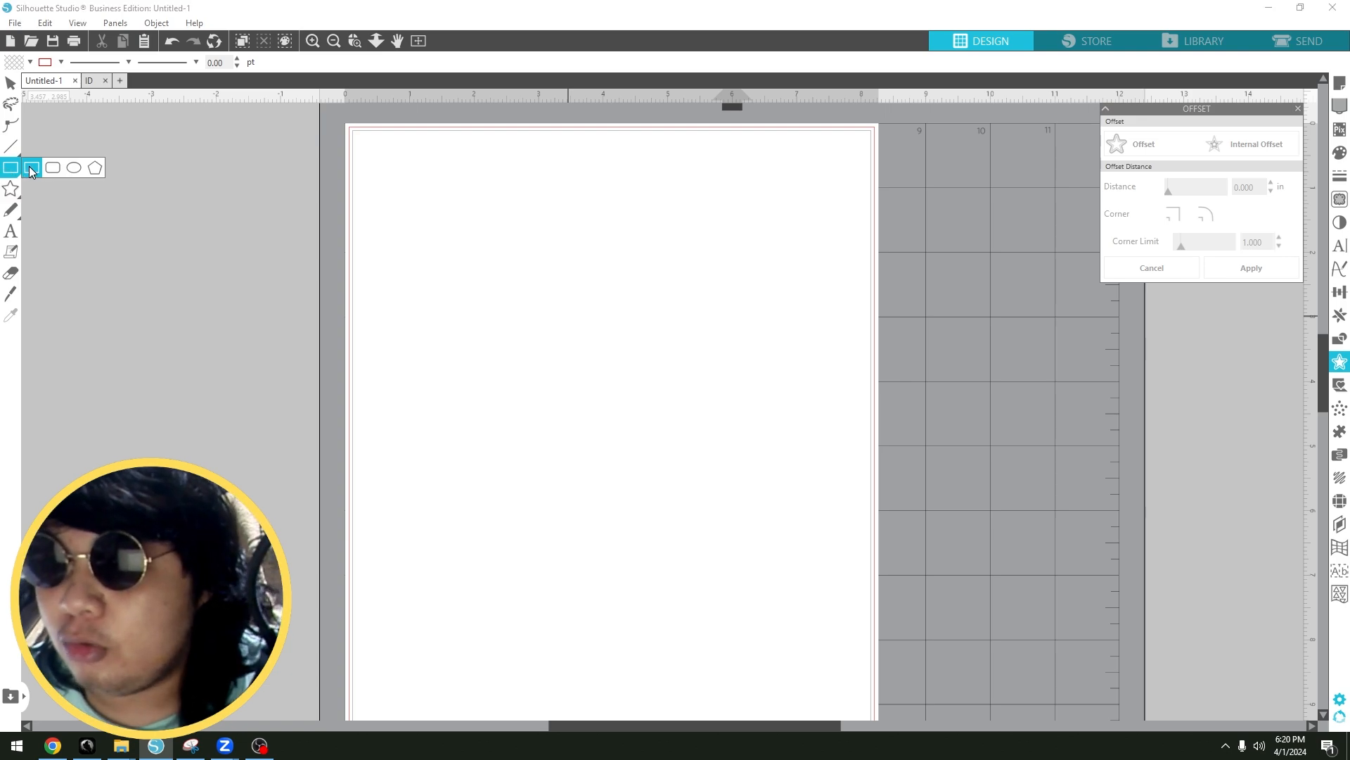
click(31, 167)
drag(371, 151, 462, 247)
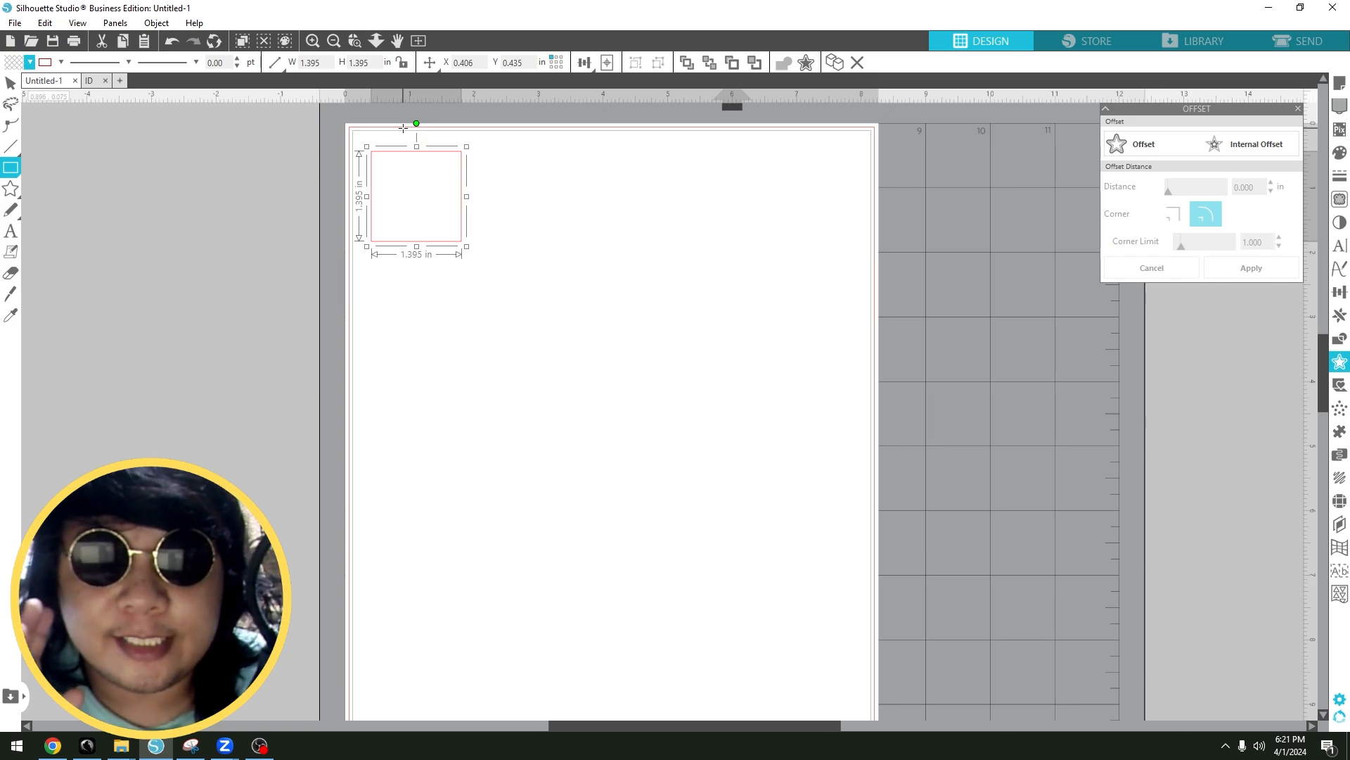
Step: Set the drawn square's width and height to 2 inches each
click(10, 82)
drag(371, 63, 233, 56)
text(2)
text(2)
key(Return)
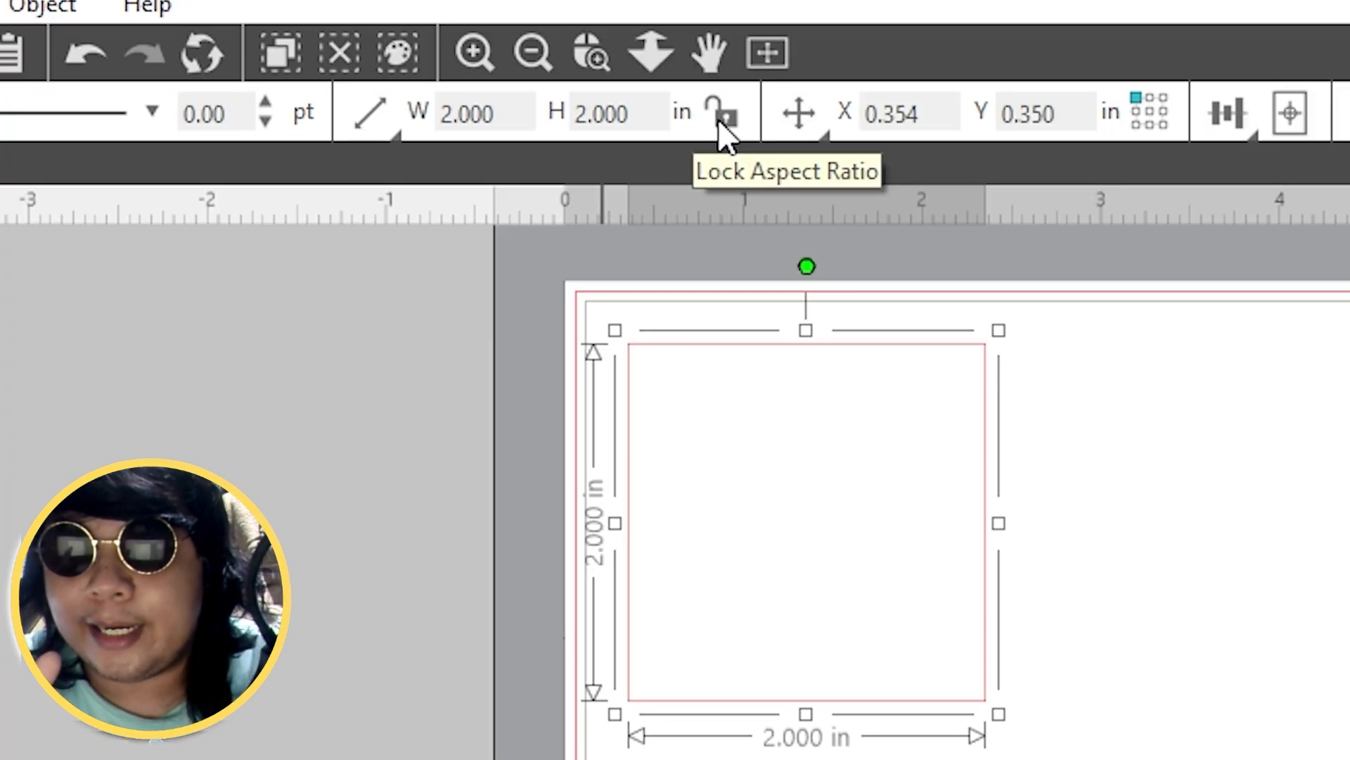
click(720, 119)
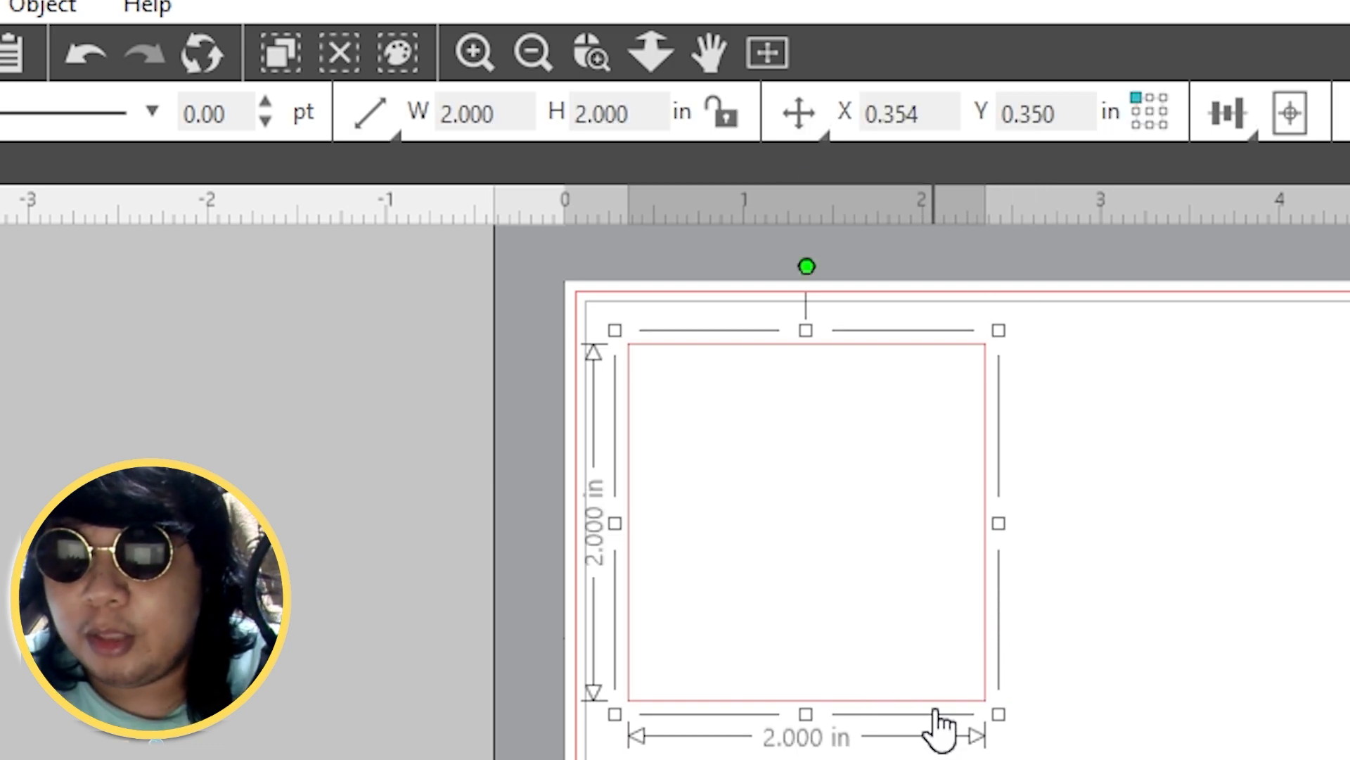
Step: Move the 2-inch square closer to the page's upper-left corner and place a copy just below it with a small gap
drag(940, 727, 918, 674)
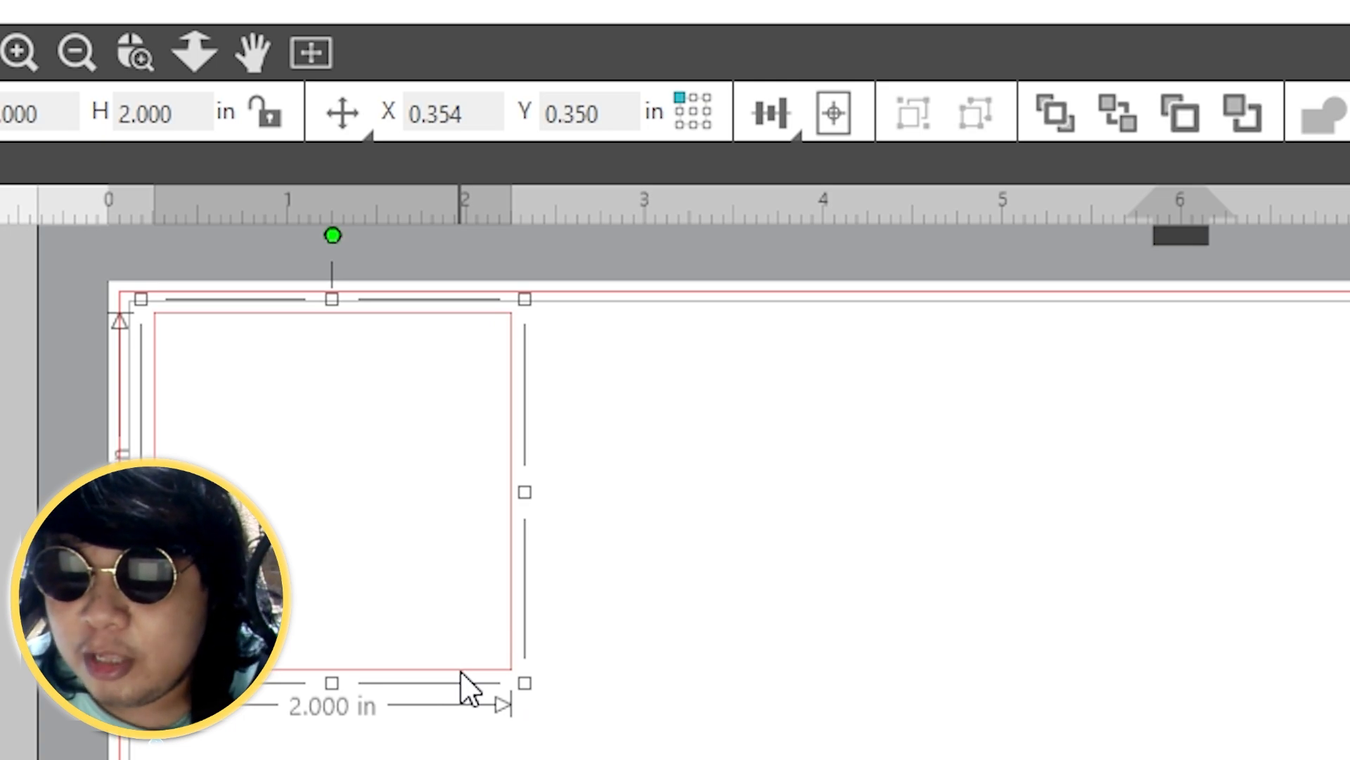
drag(460, 673, 448, 759)
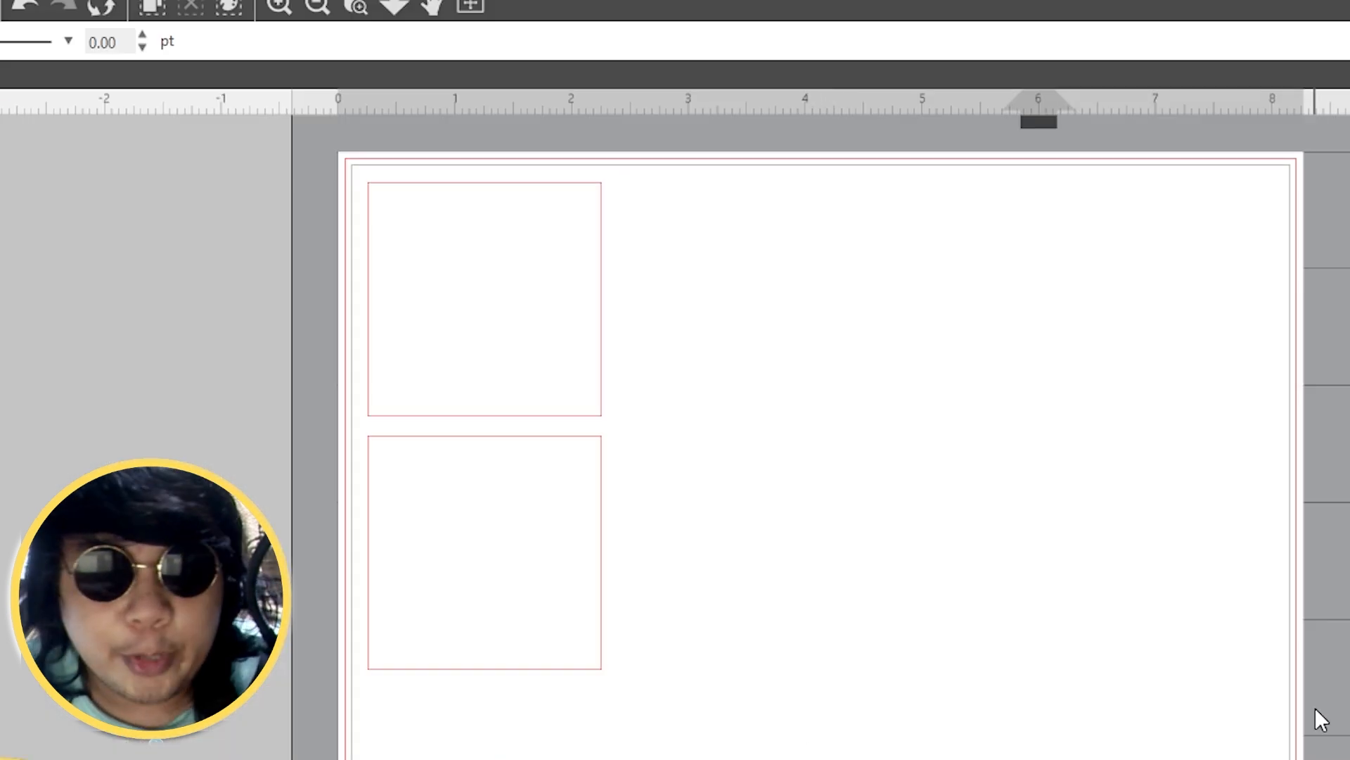
Step: Select both 2-inch squares and duplicate them to the right with Replicate
drag(841, 756, 450, 304)
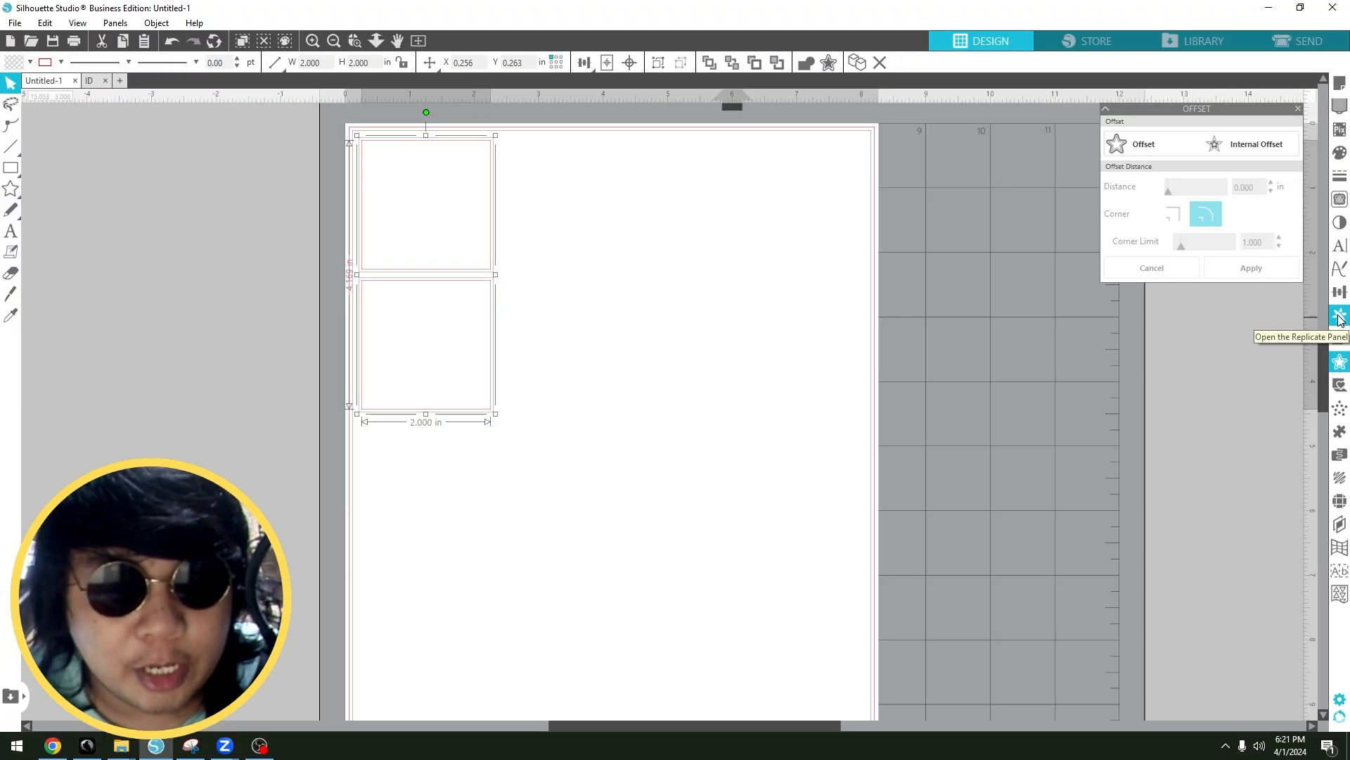
click(1340, 317)
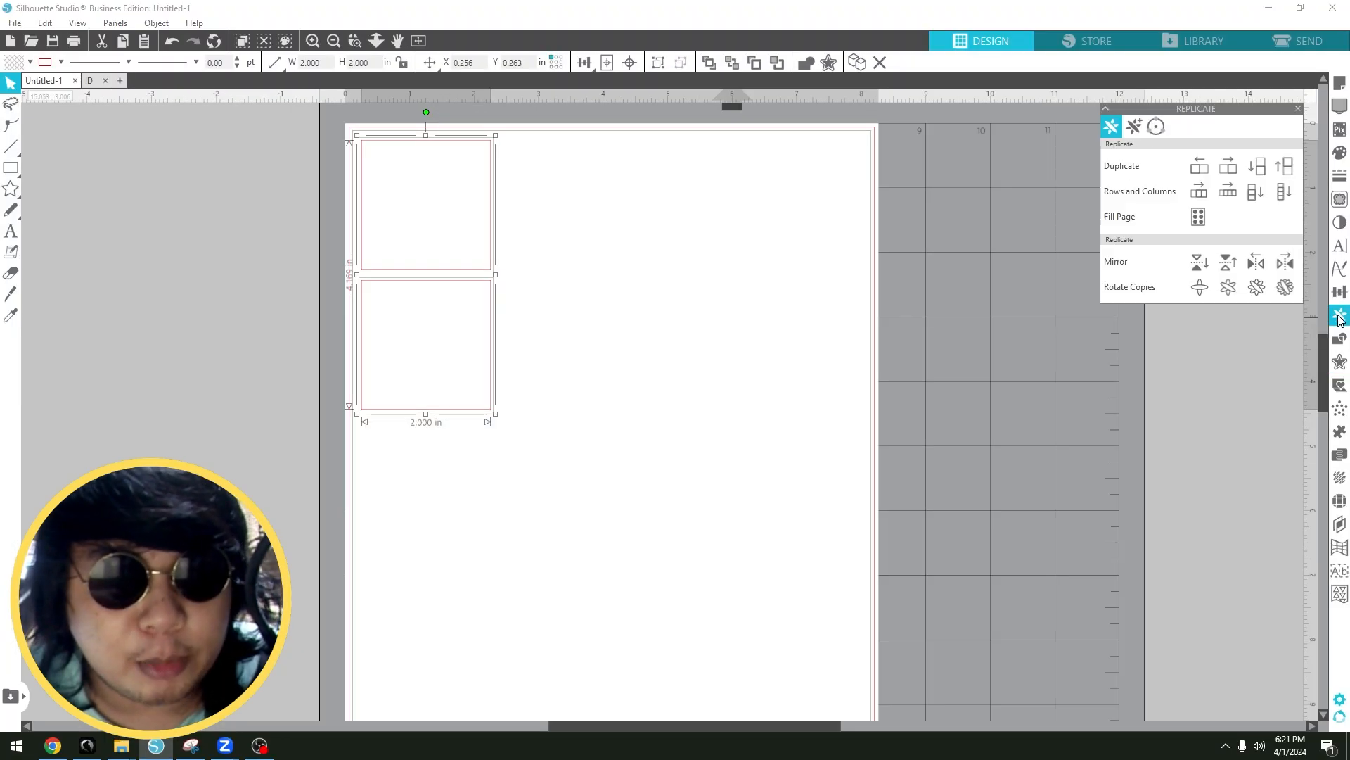
click(1229, 170)
click(585, 500)
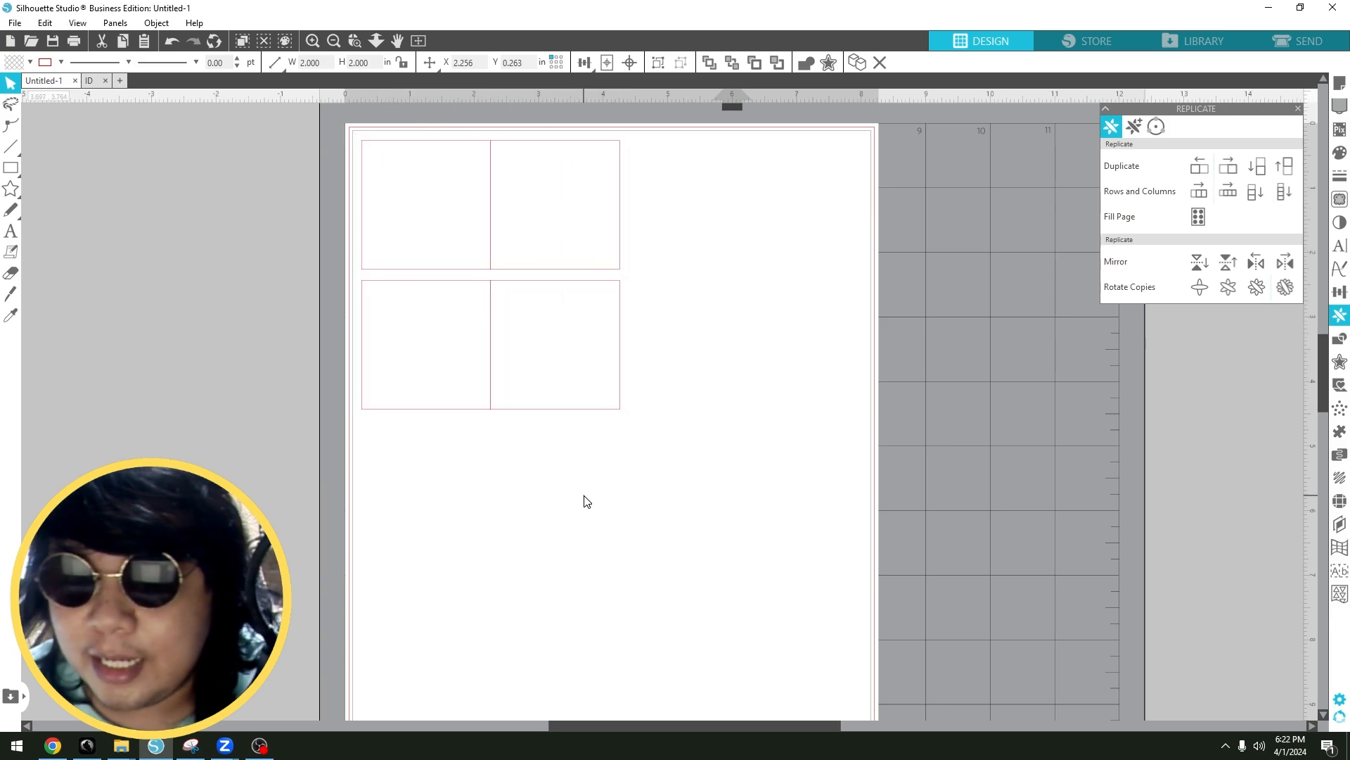
Step: Nudge the second column of 2-inch squares to the right to an X position of 2.452 inches, leaving a small gap between columns
drag(699, 436, 573, 231)
click(574, 231)
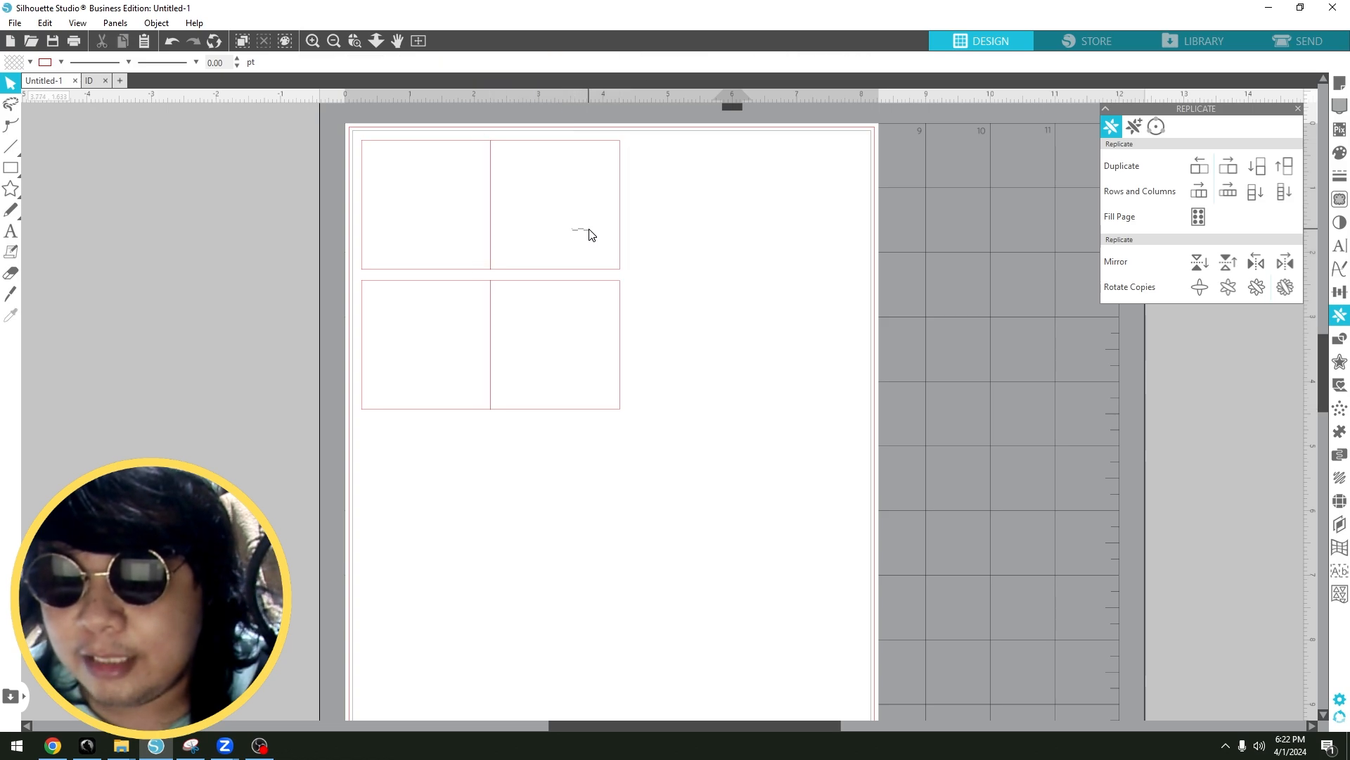
drag(675, 364, 597, 244)
key(Right)
key(Right)
key(Right)
key(Right)
key(Right)
key(Right)
key(Right)
key(Right)
key(Right)
key(Right)
key(Right)
key(Right)
key(Right)
key(Right)
key(Right)
key(Right)
key(Right)
key(Right)
key(Right)
key(Right)
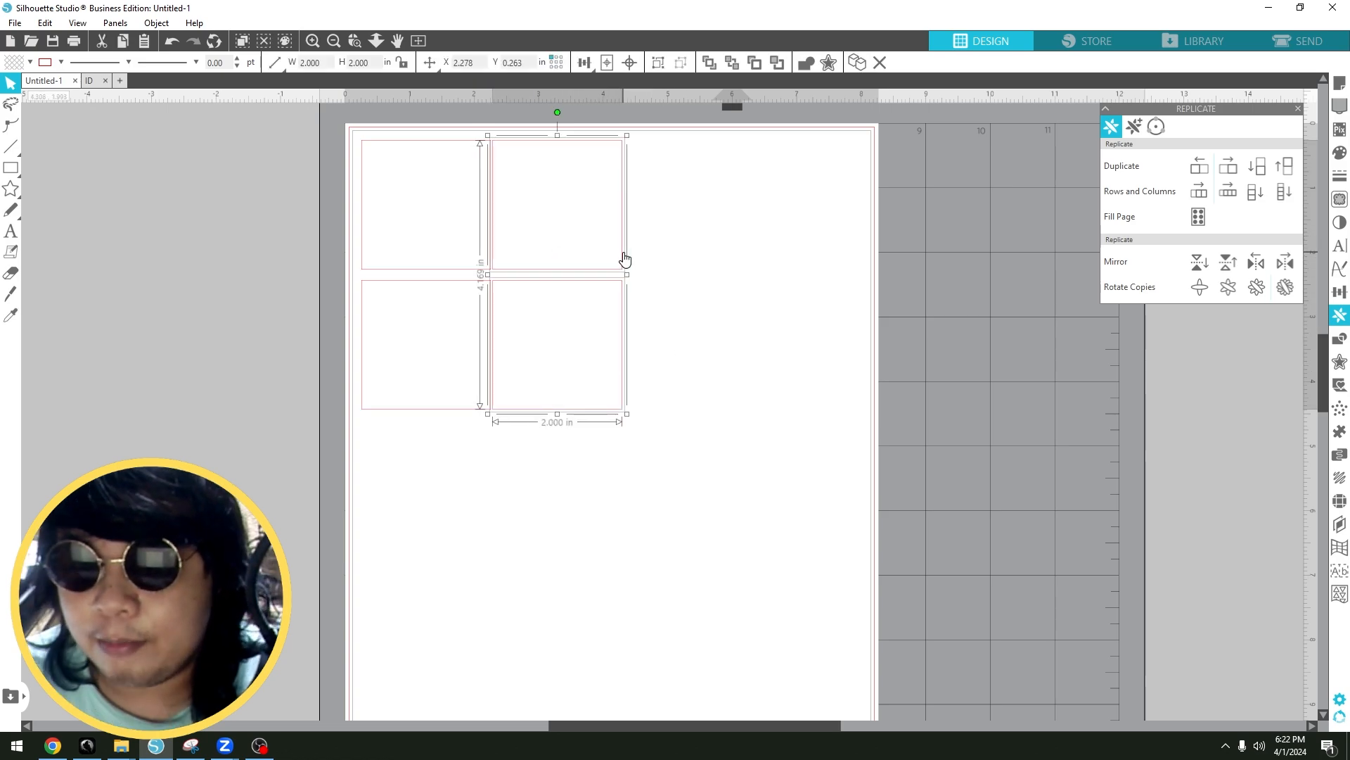
key(Left)
key(Left)
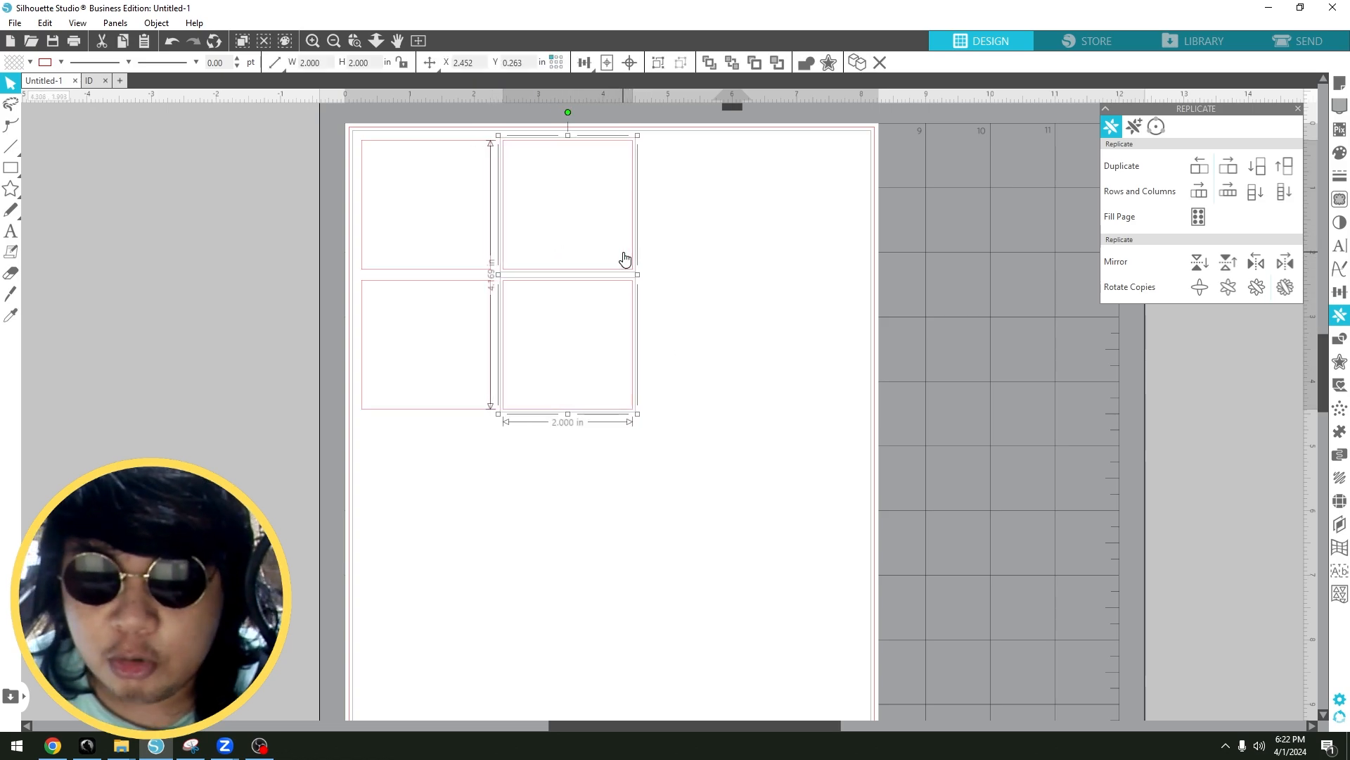
click(726, 234)
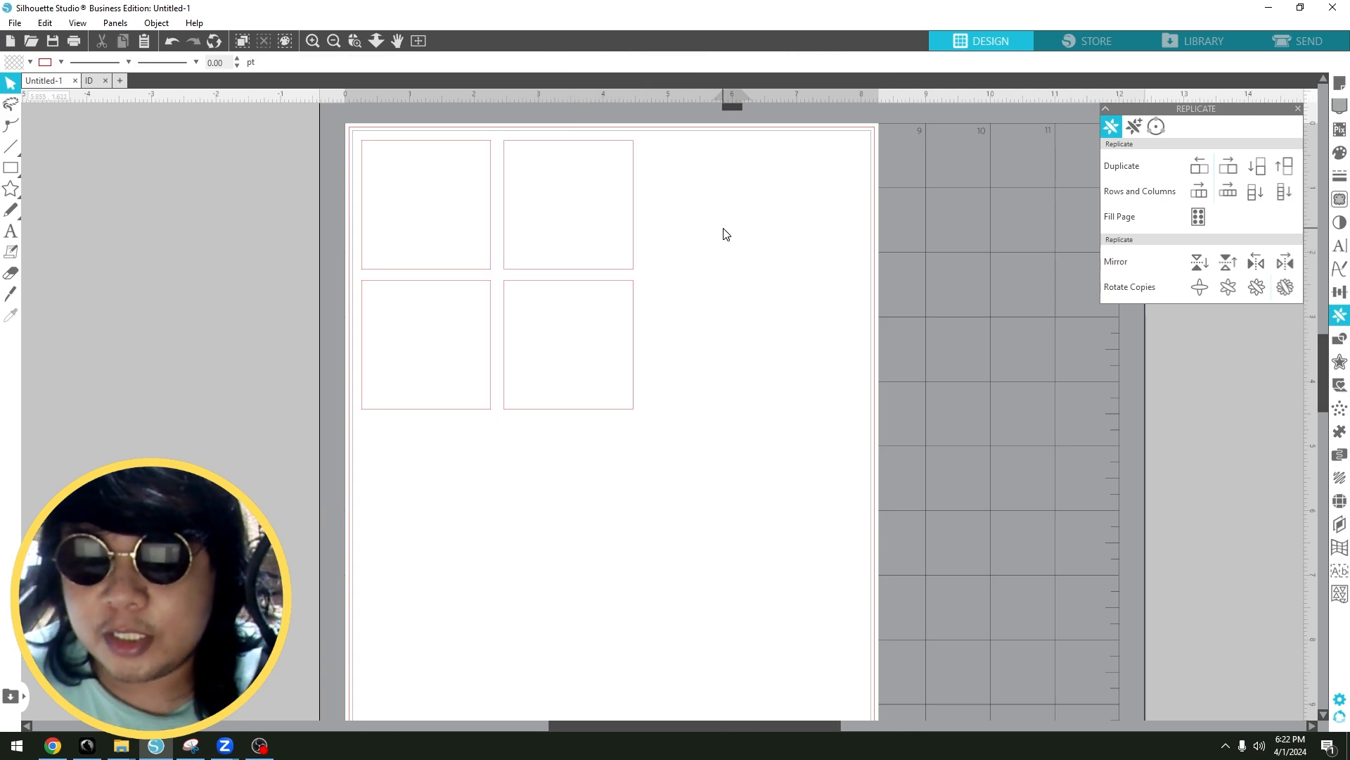
Step: Draw a 1 by 1 inch square beside the upper 2-inch squares, aligned with their top edge
click(2, 190)
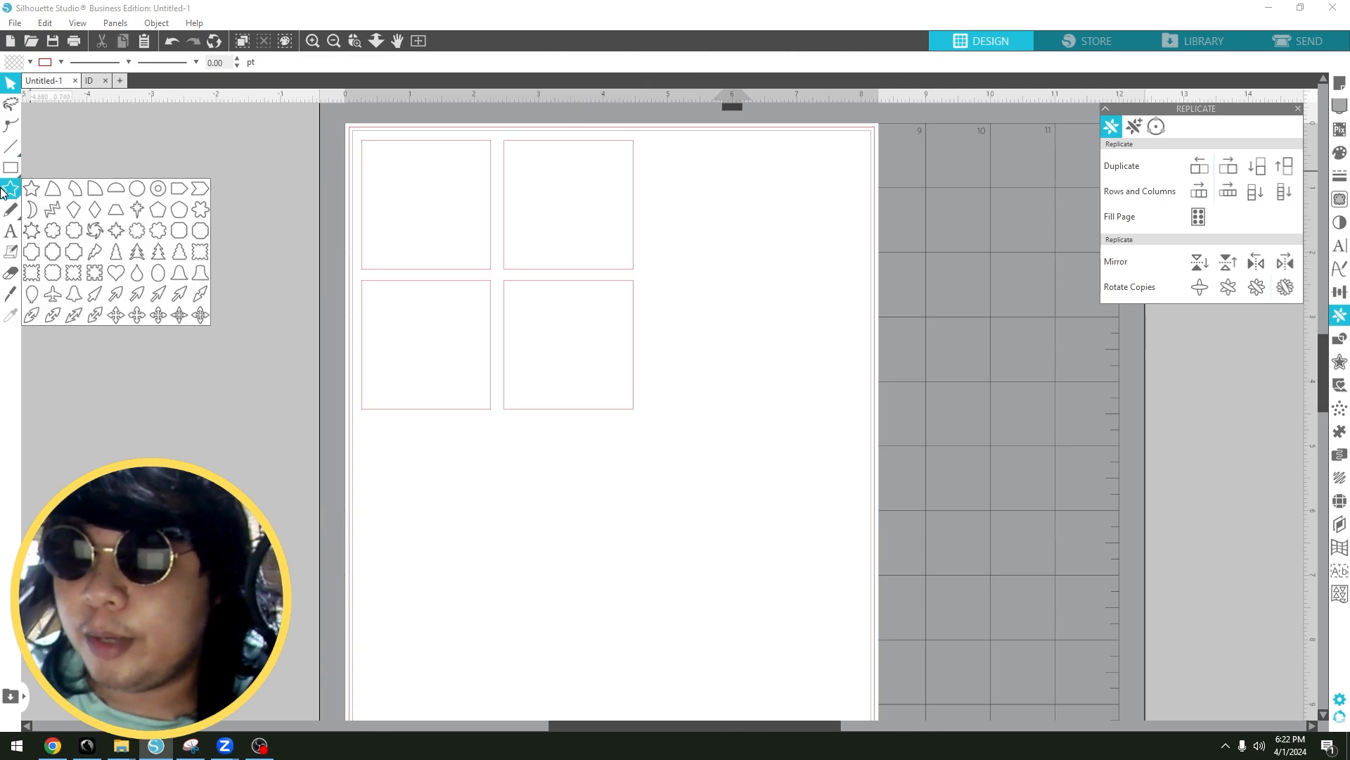
click(13, 172)
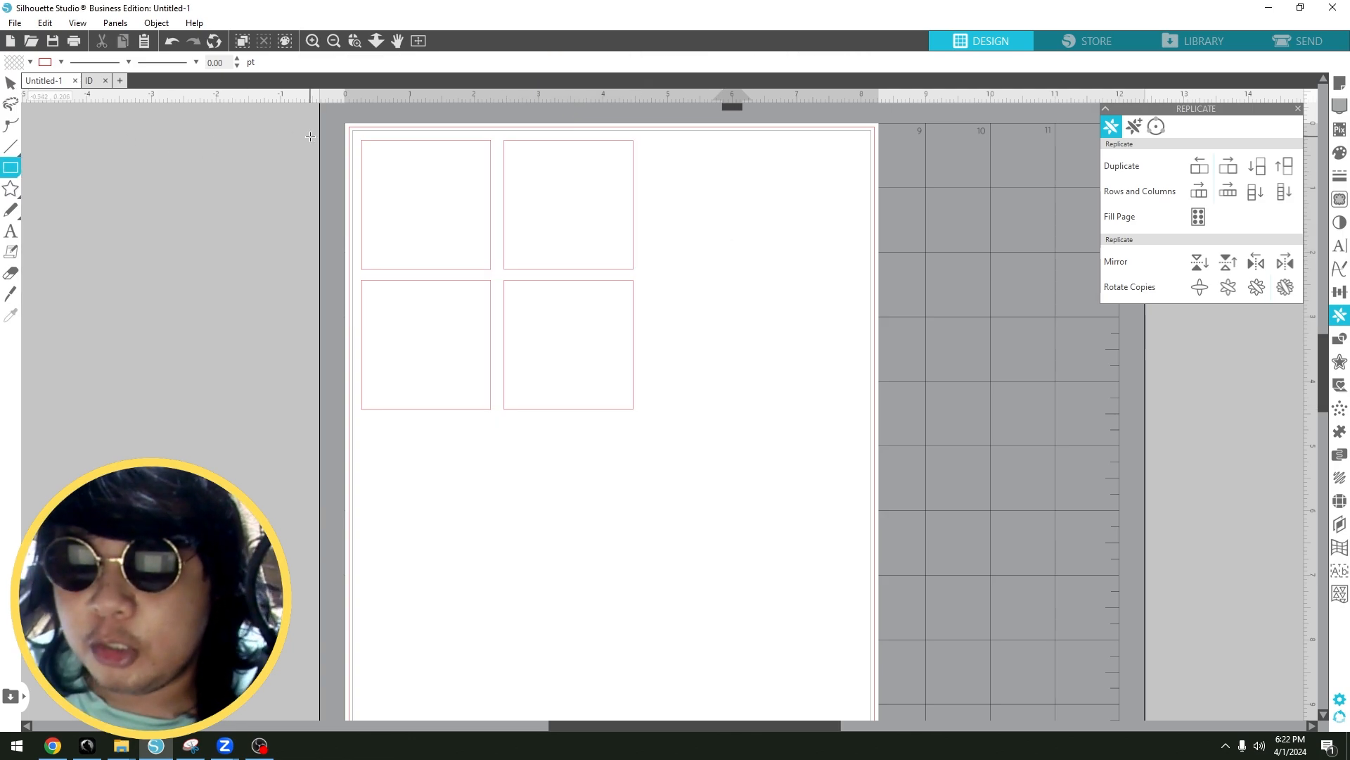
drag(651, 156, 725, 219)
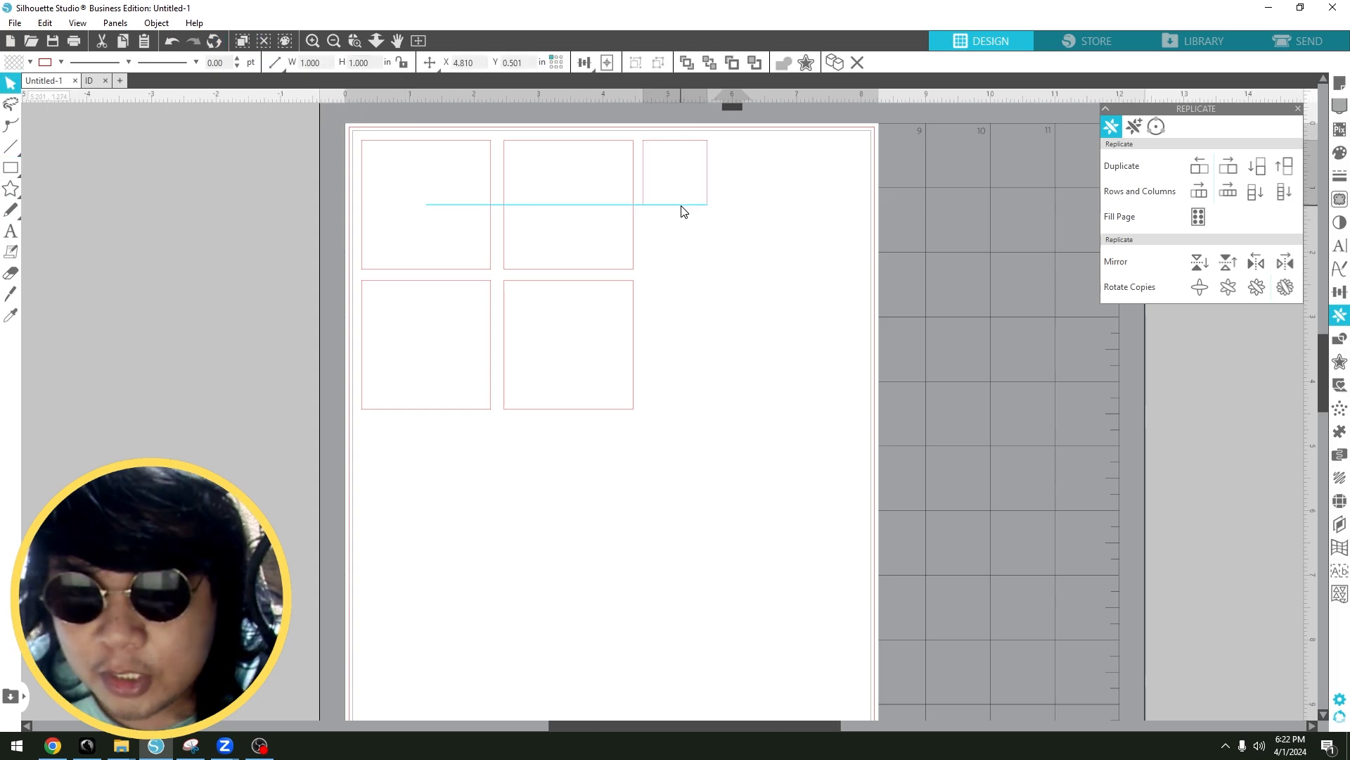
click(897, 192)
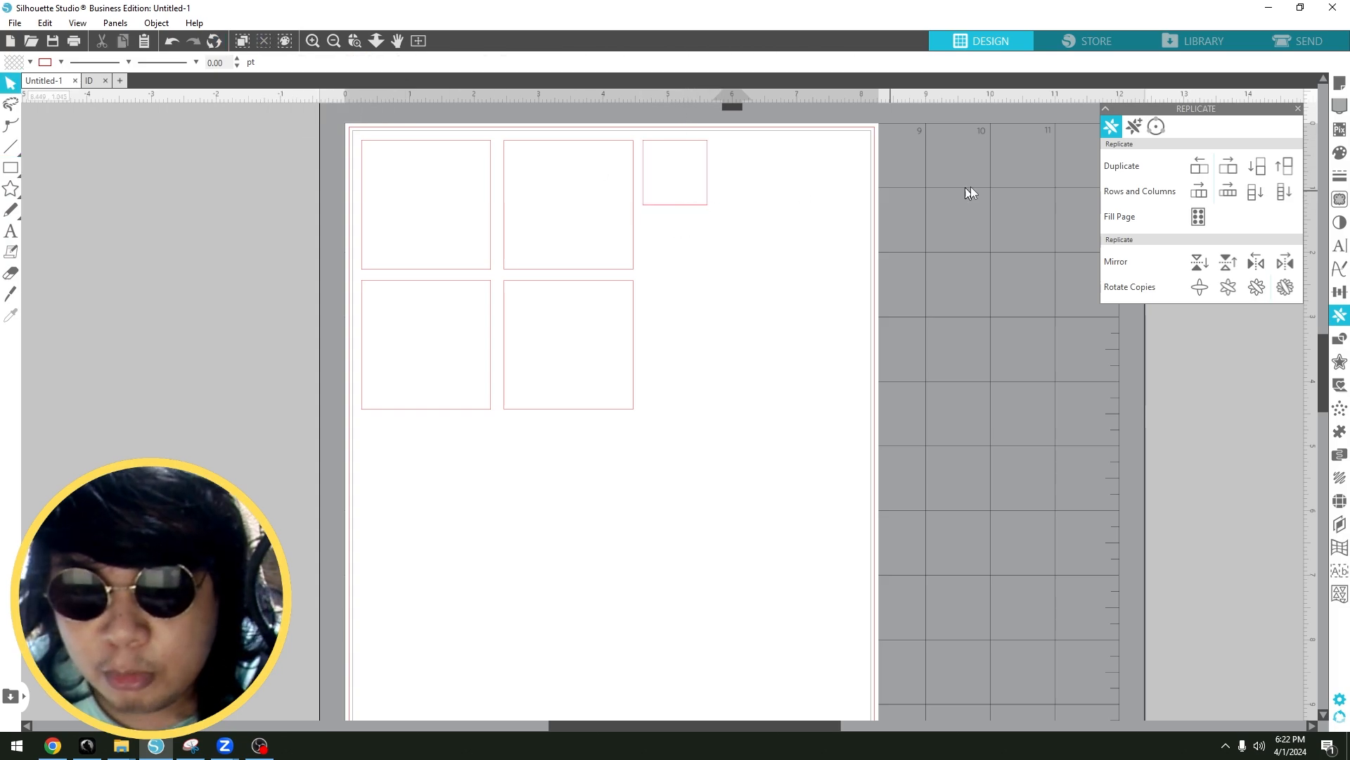
Step: Duplicate the 1-inch square twice to the right with Replicate
click(676, 205)
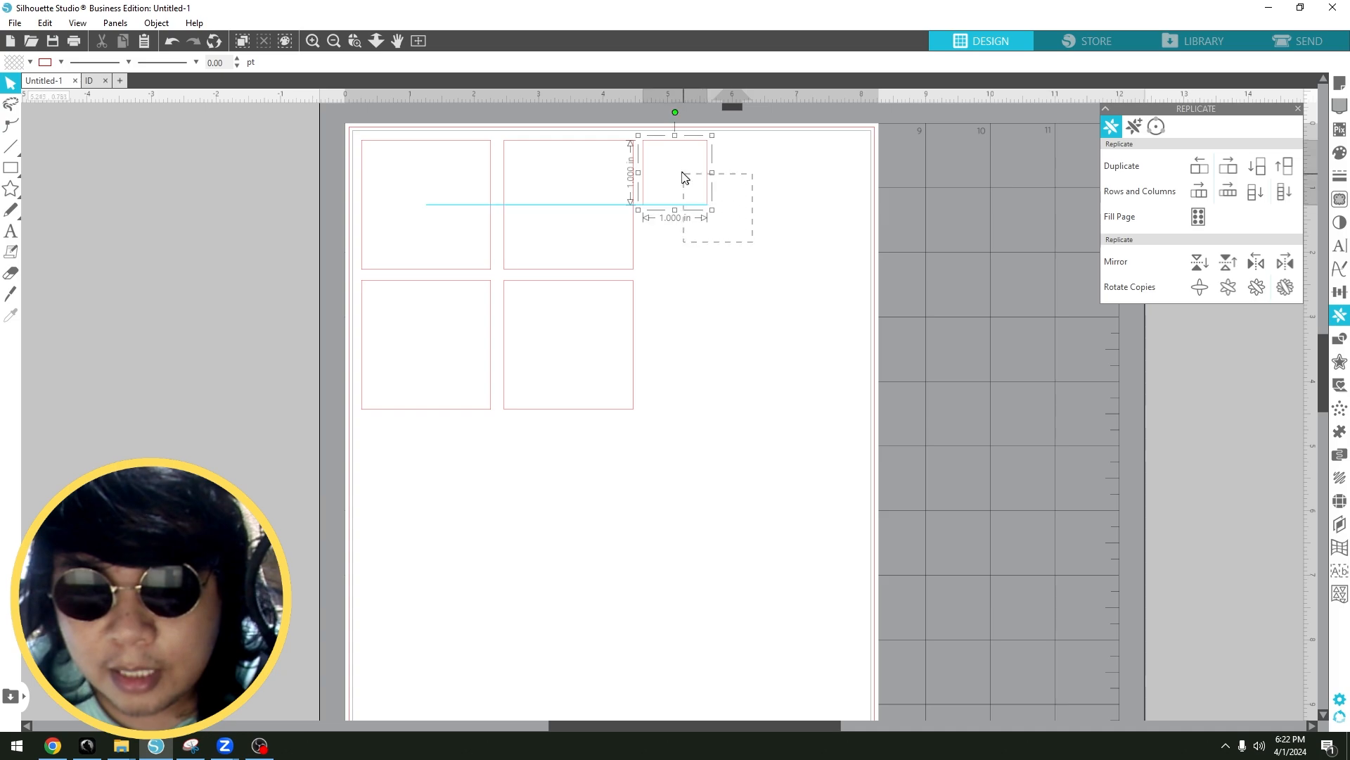
click(1224, 175)
click(1225, 173)
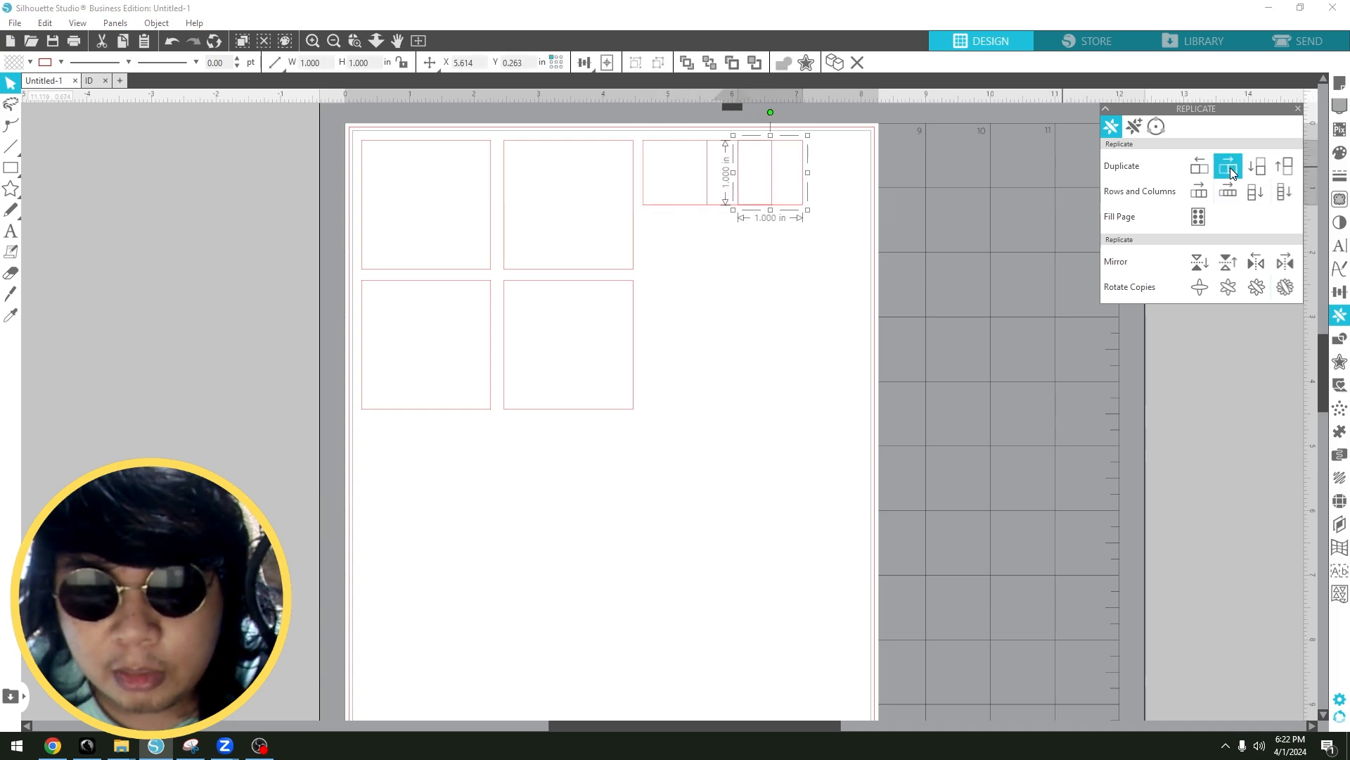
Step: Move the two copied 1-inch squares so that all three form a row with small, even gaps
drag(838, 181, 853, 177)
drag(788, 240, 751, 208)
click(745, 212)
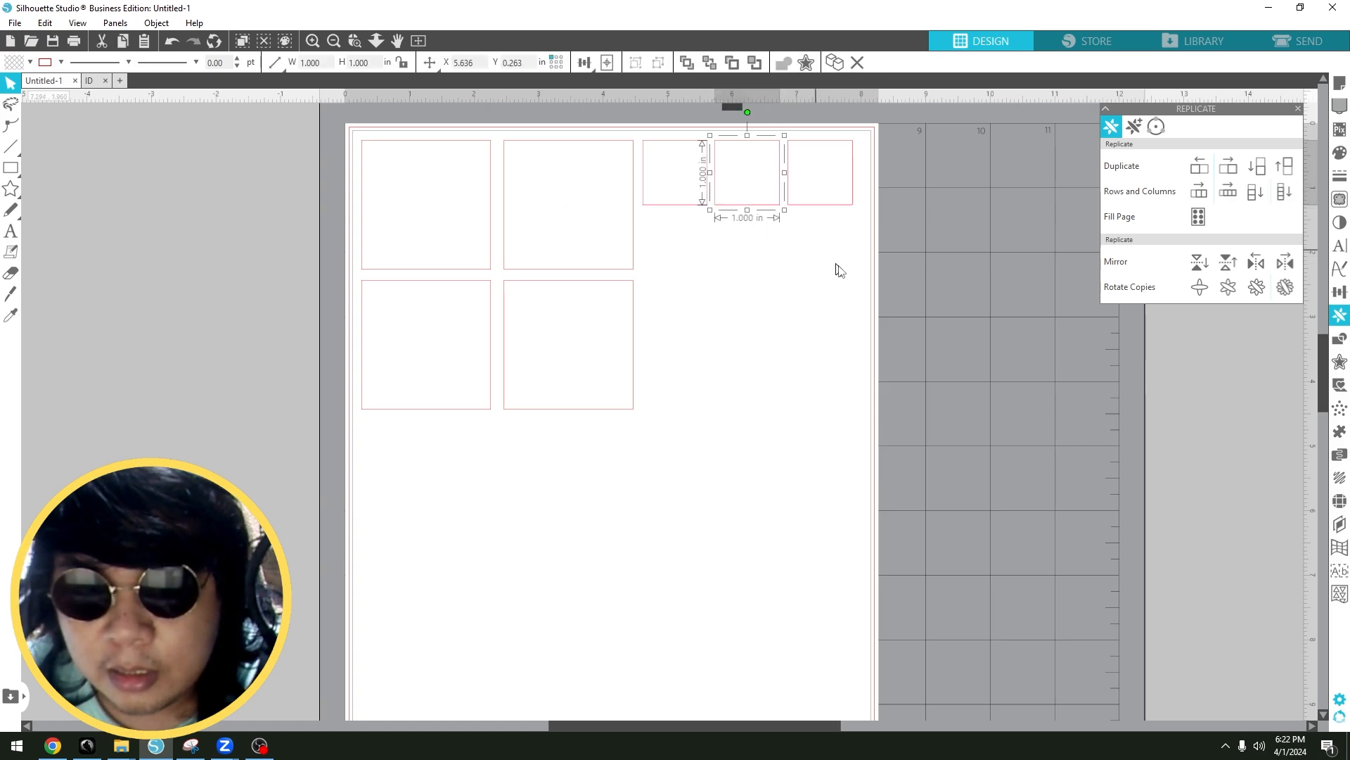
click(880, 243)
Step: Select the row of three 1-inch squares and duplicate it downward three times
drag(875, 264, 678, 175)
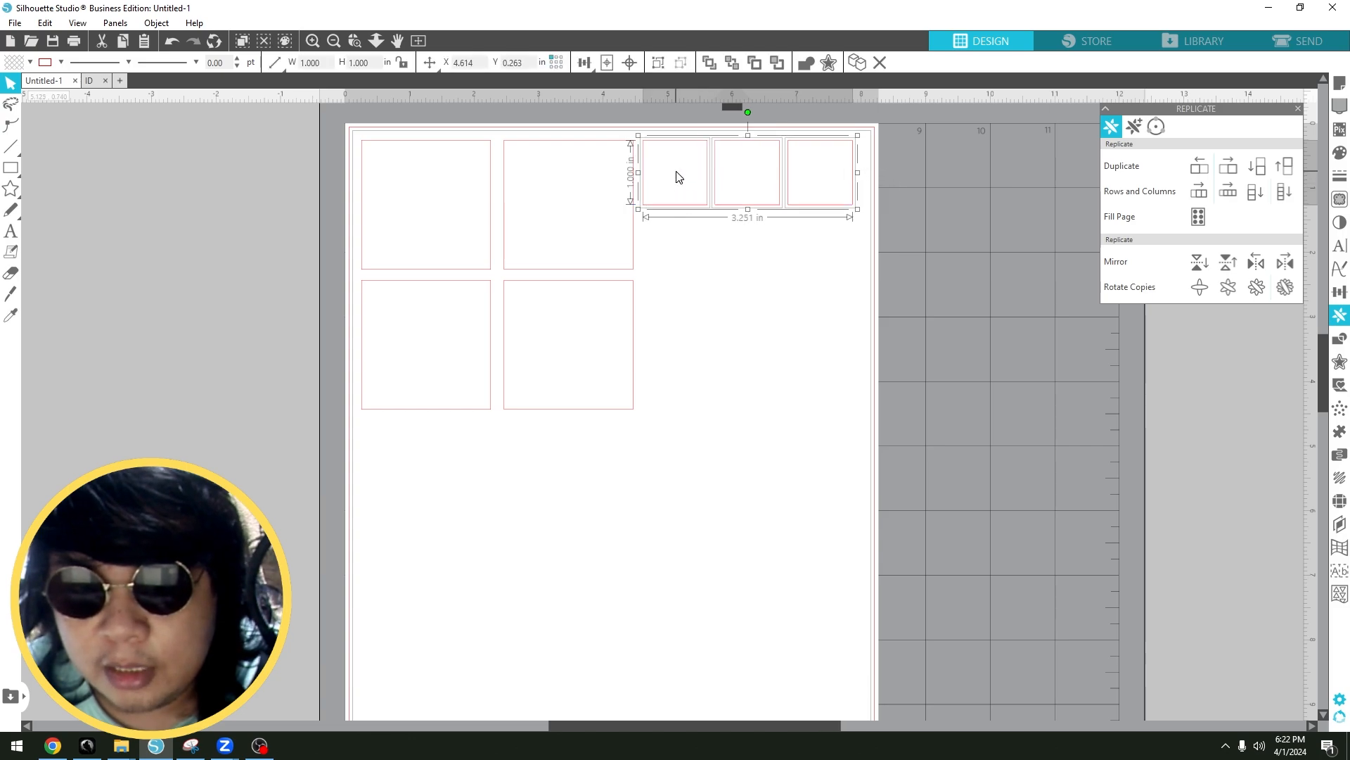
click(1259, 167)
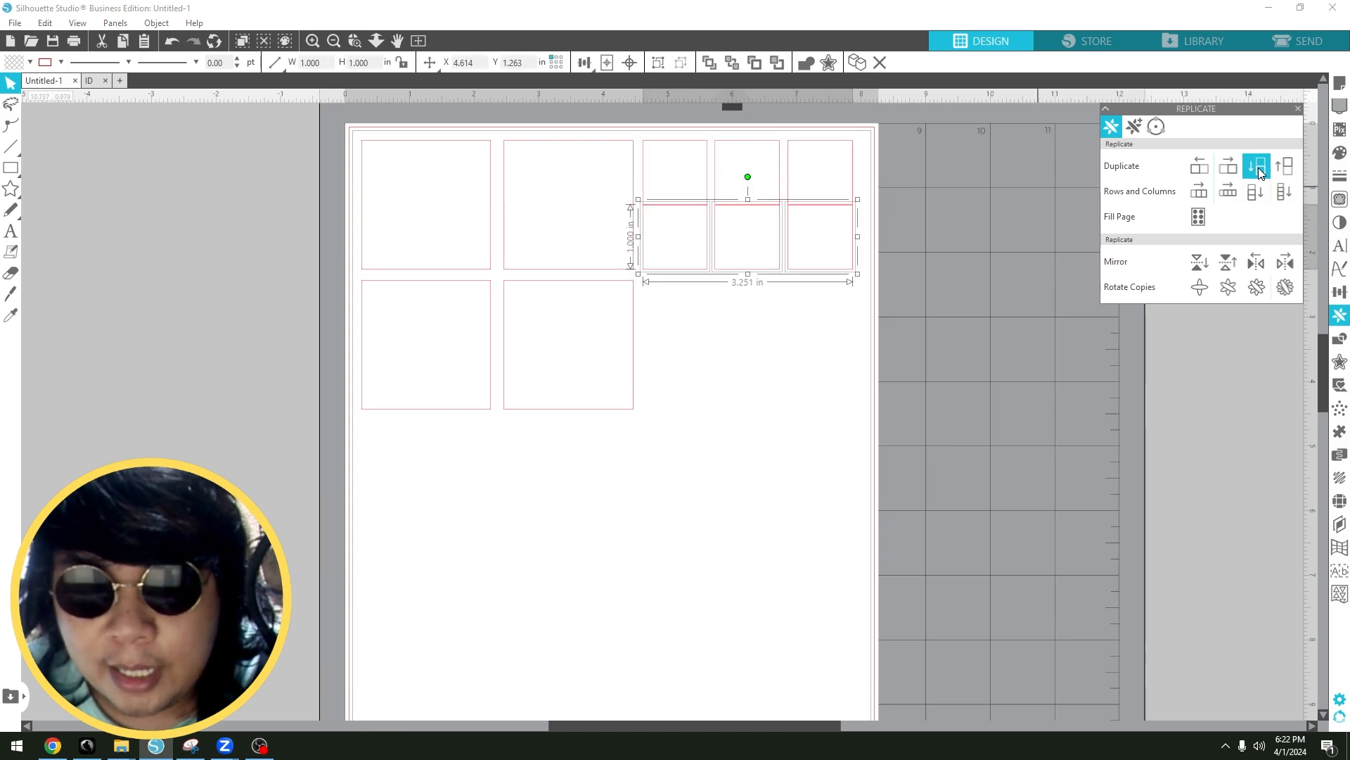
click(1259, 167)
click(1259, 168)
click(961, 457)
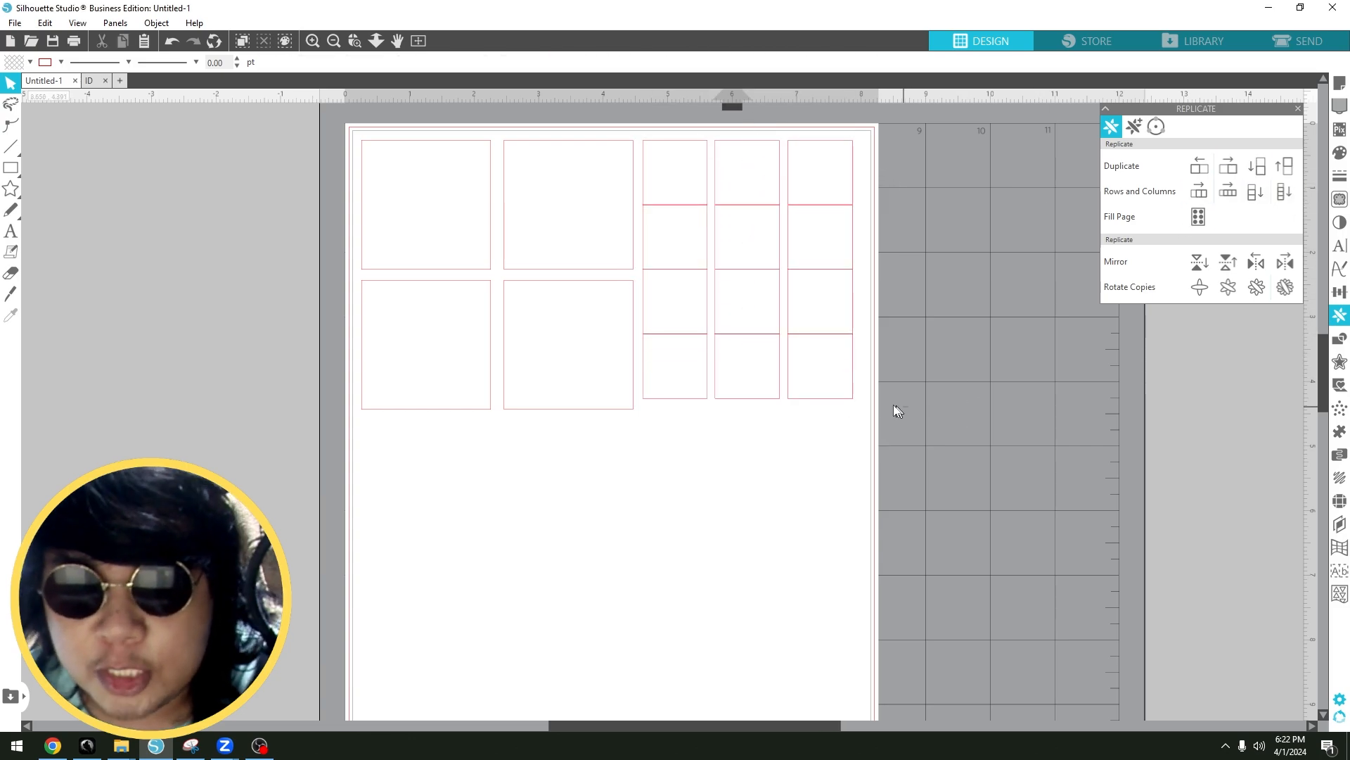
Step: Move the bottom row of 1-inch squares down to align with the bottom edge of the lower 2-inch squares
click(740, 388)
drag(738, 391, 738, 401)
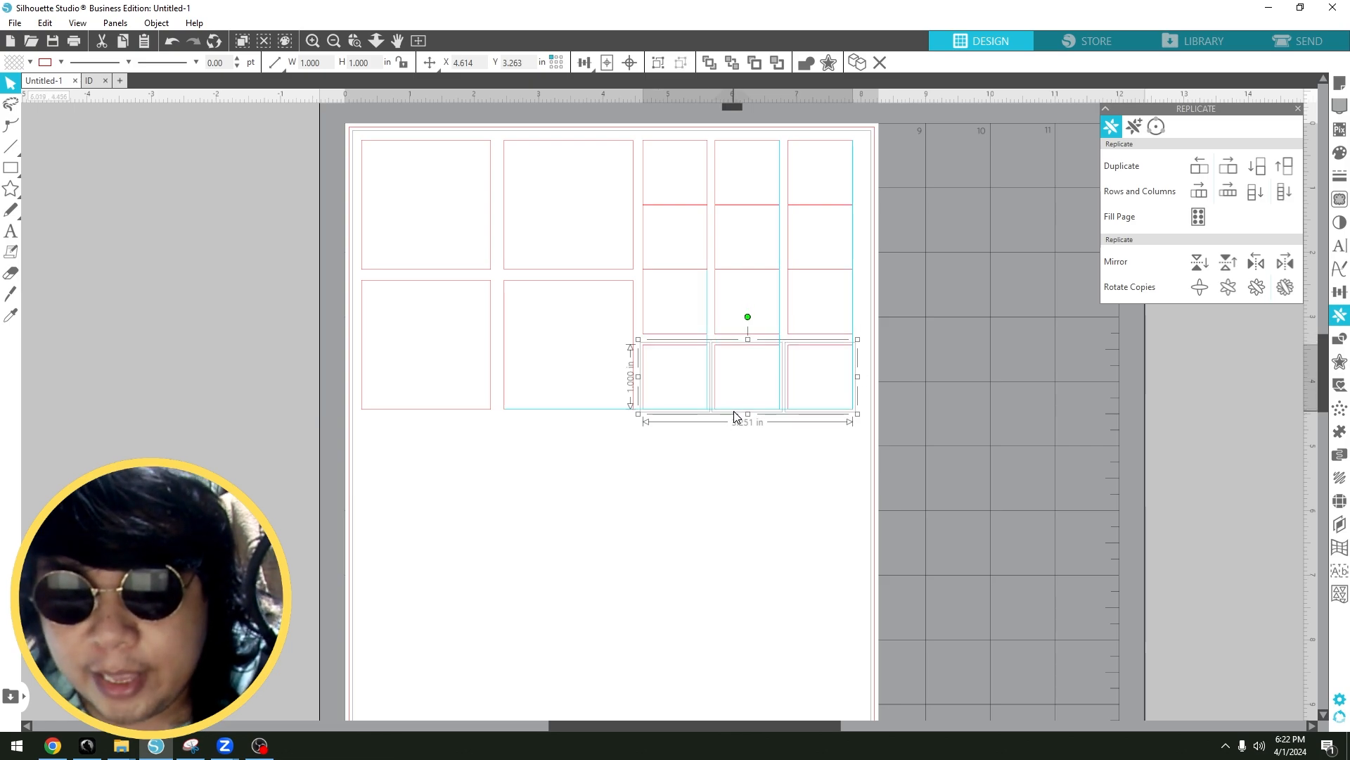
click(912, 316)
click(818, 308)
click(914, 323)
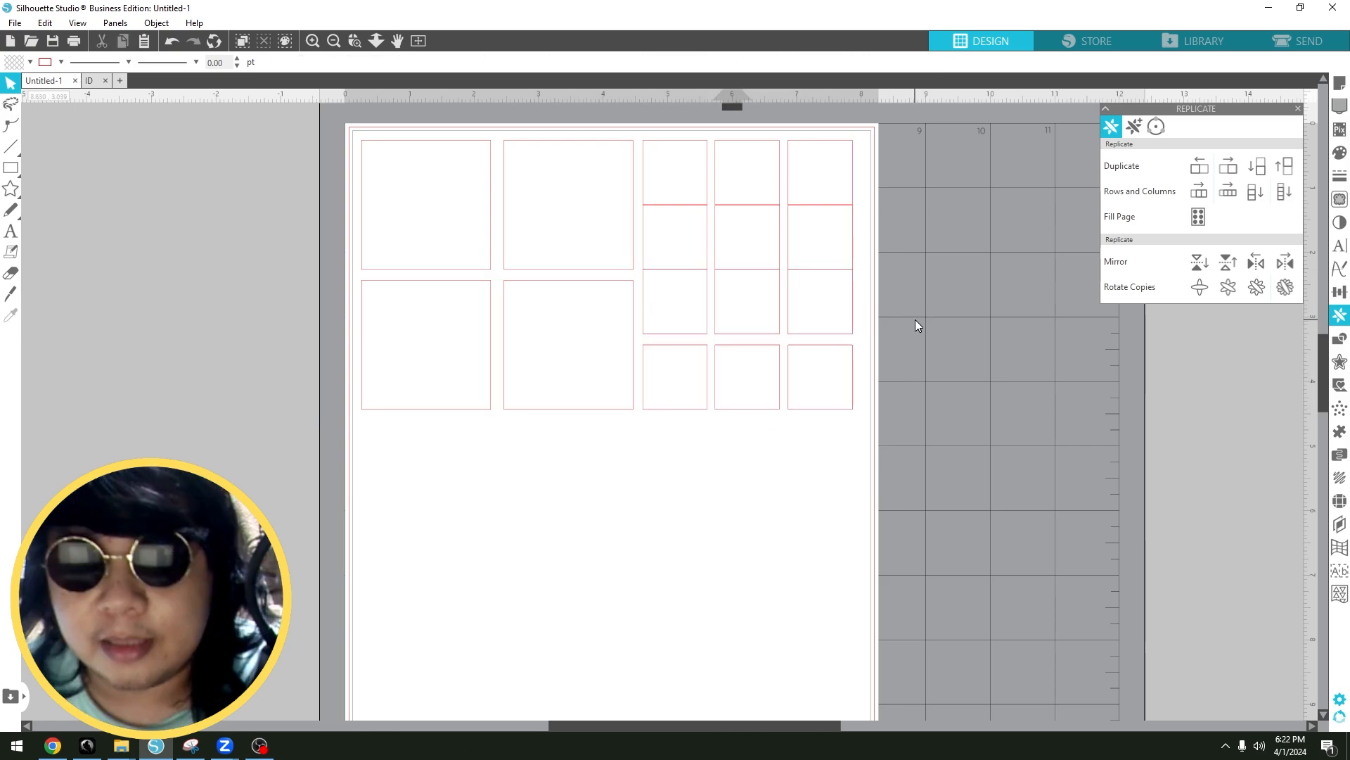
Step: Nudge the third and second rows of 1-inch squares down so the gaps between all four rows look even
scroll(862, 341, down, 4)
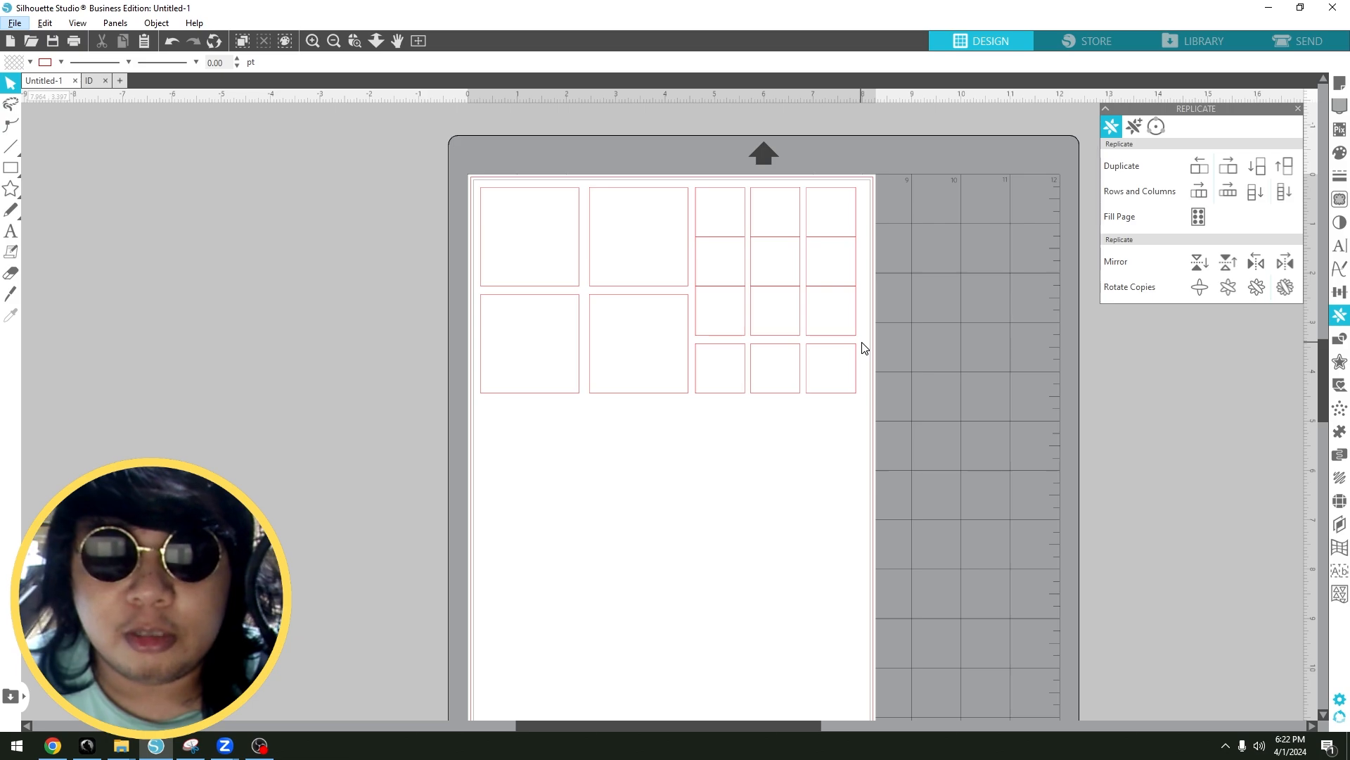
scroll(898, 340, up, 3)
drag(870, 318, 684, 314)
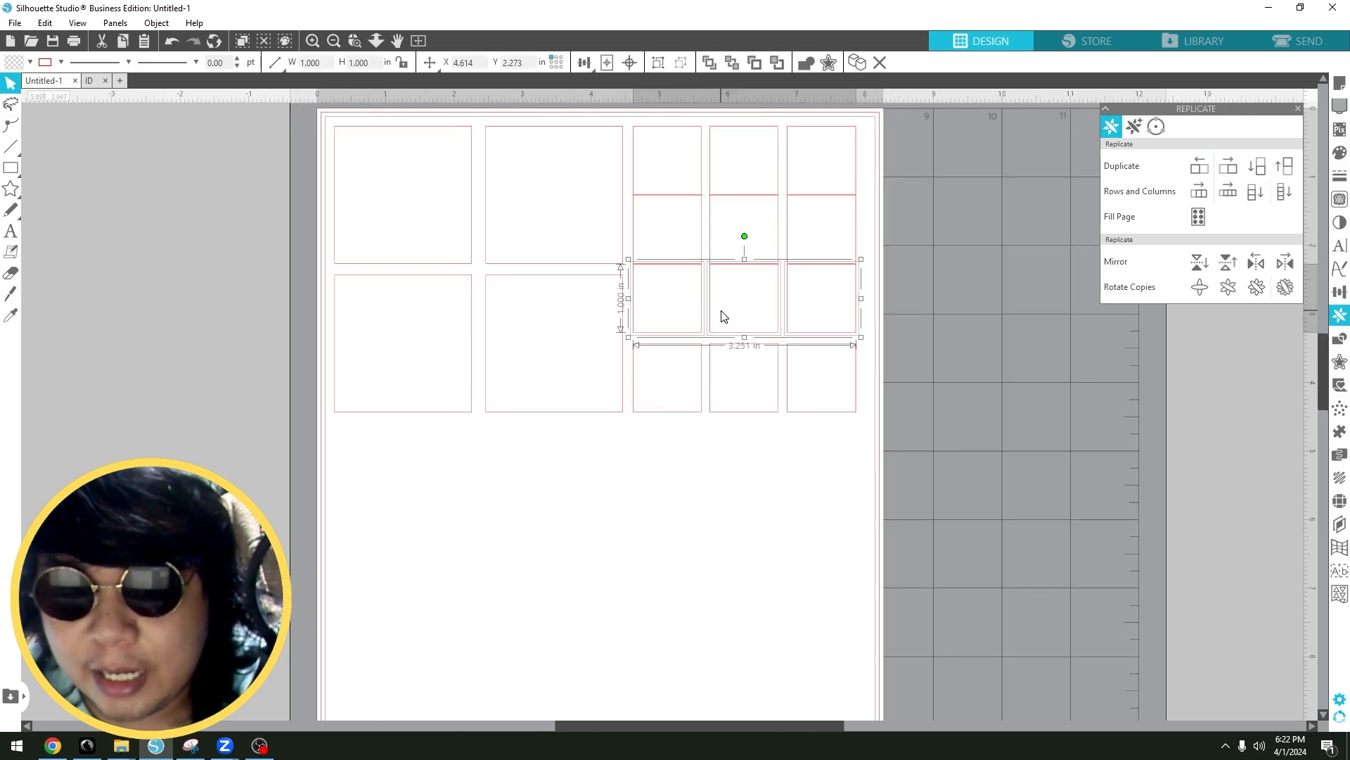
drag(915, 222, 638, 224)
click(882, 229)
drag(862, 231, 626, 234)
key(Down)
key(Down)
key(Down)
key(Down)
key(Down)
key(Down)
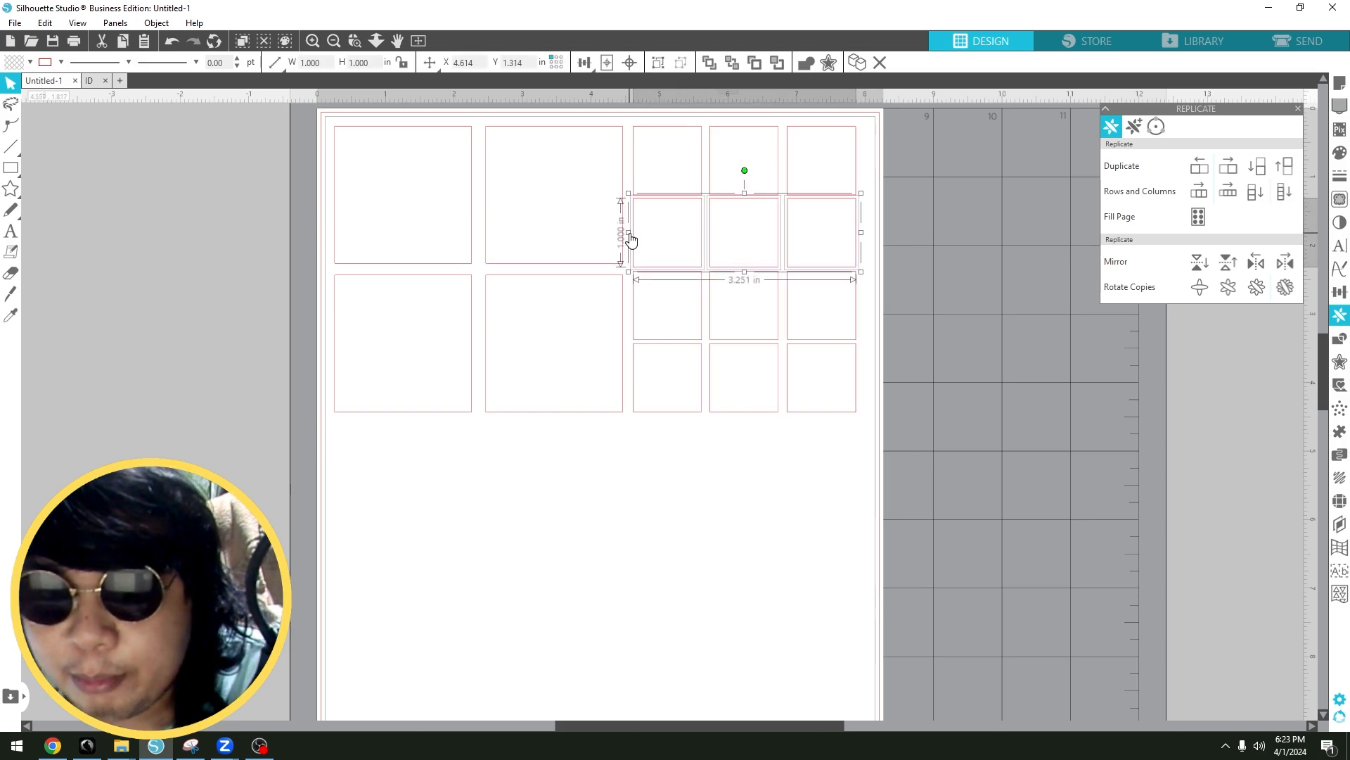
click(820, 515)
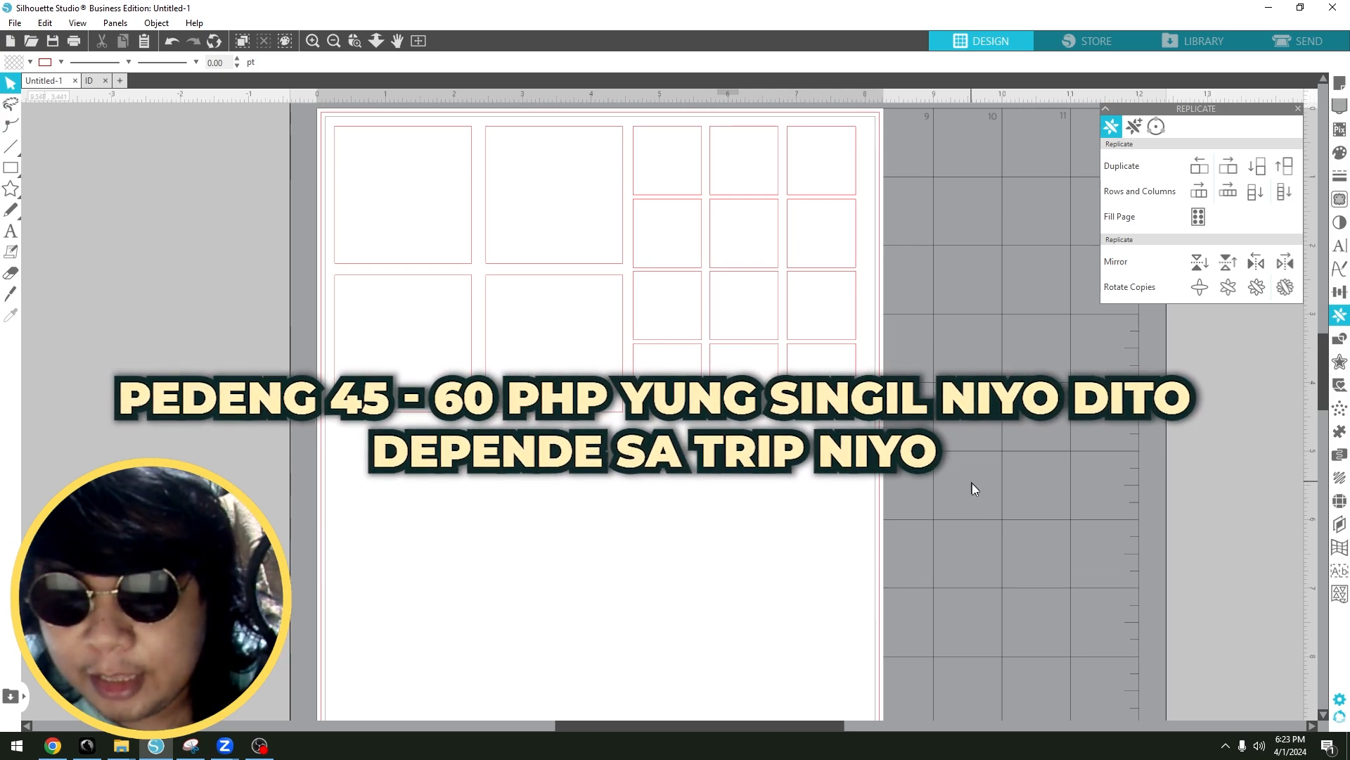
Step: Select all the 2-inch and 1-inch squares and group them
drag(989, 489, 325, 119)
right_click(560, 203)
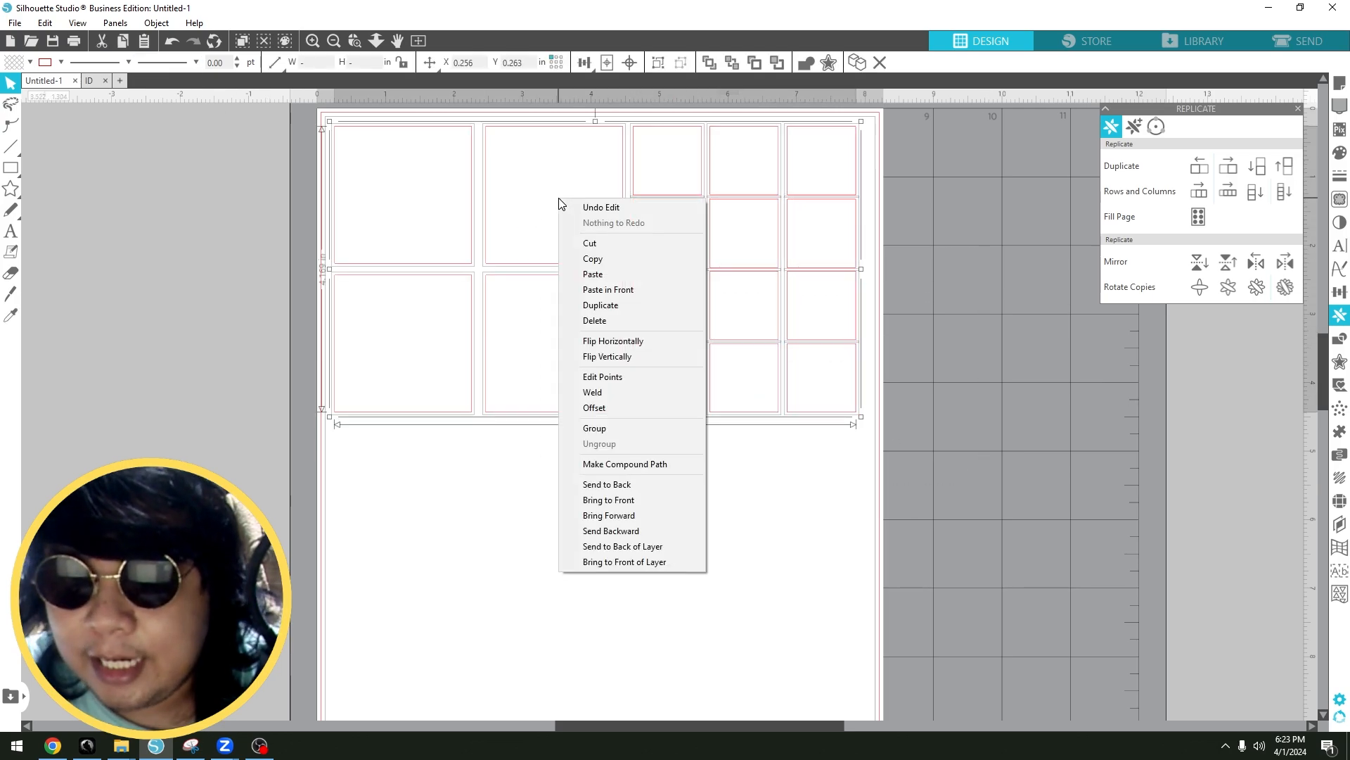
click(602, 430)
click(604, 458)
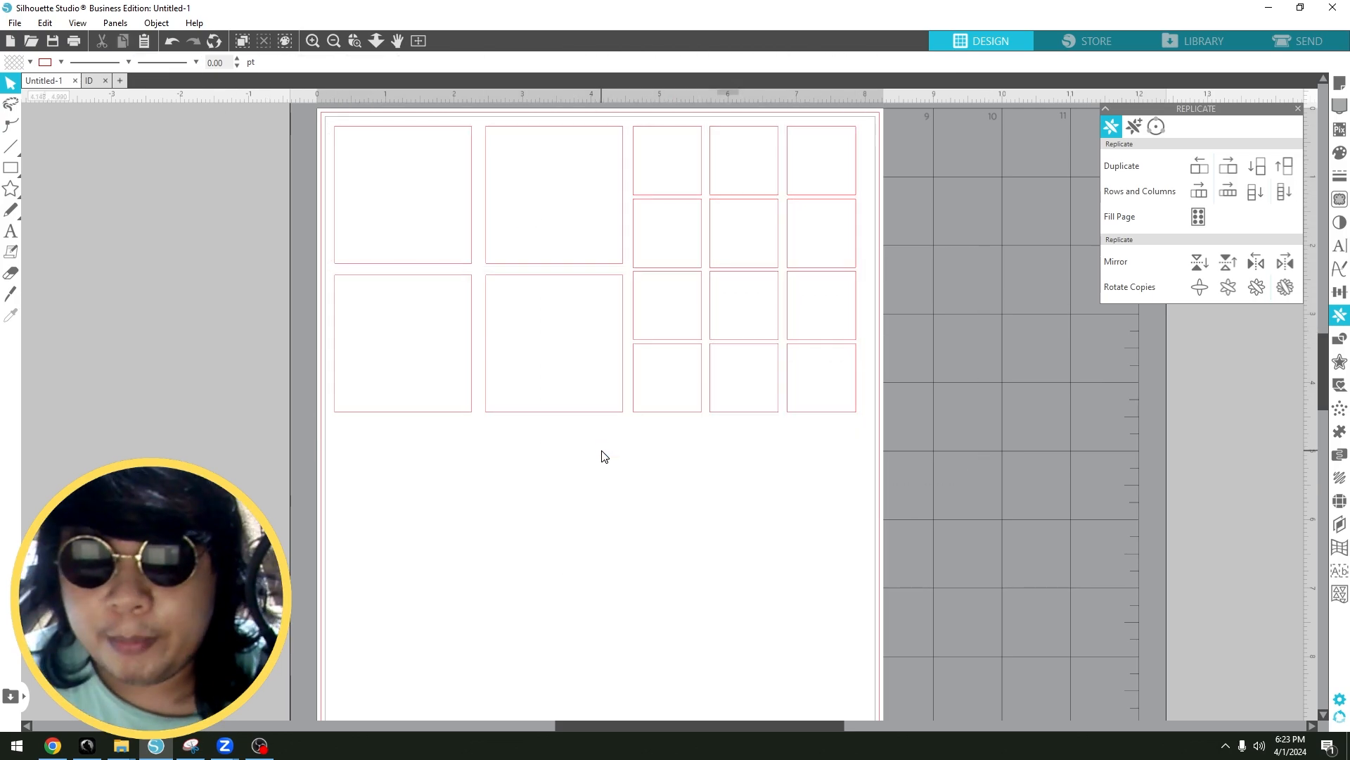
Step: Try filling the grouped squares with the ID photo from the file folder, and undo the photo fill
click(122, 745)
click(123, 682)
click(207, 261)
click(166, 180)
drag(161, 194, 431, 325)
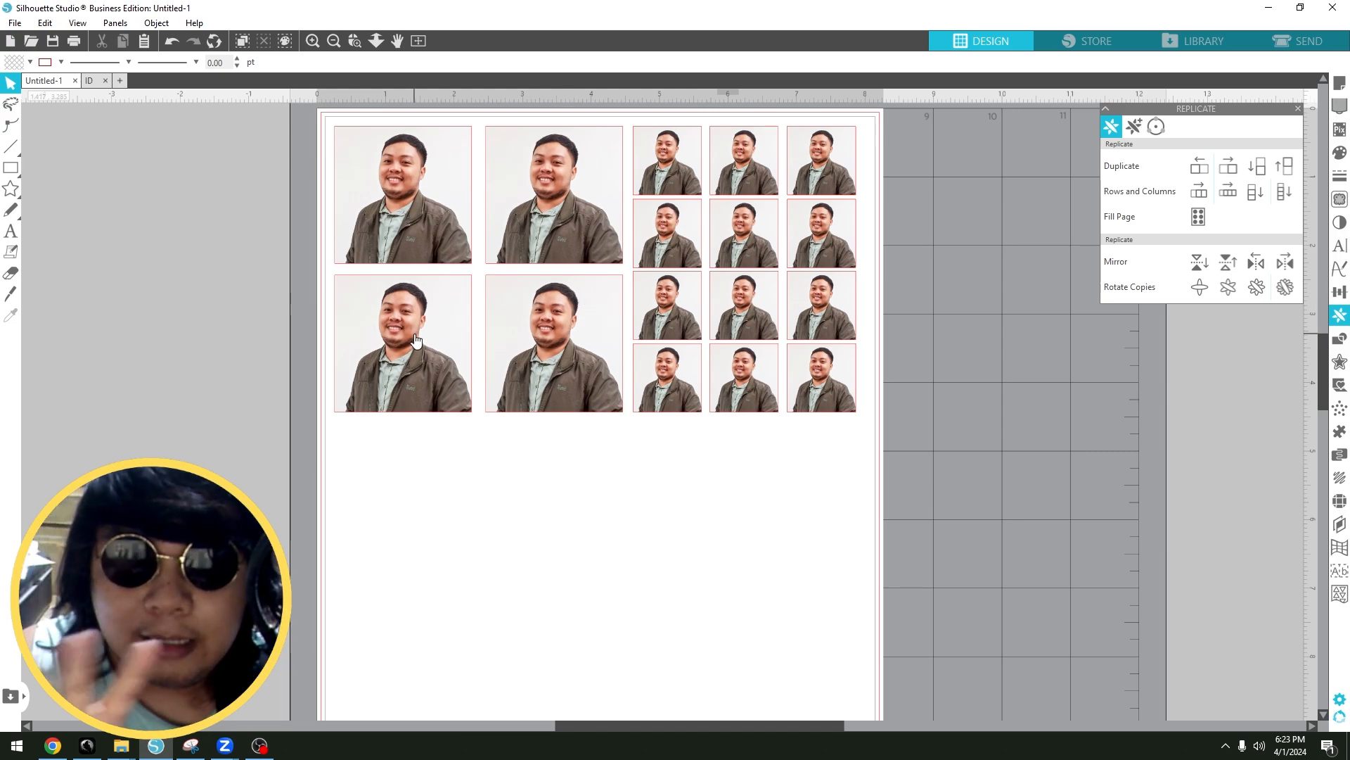
key(ctrl+z)
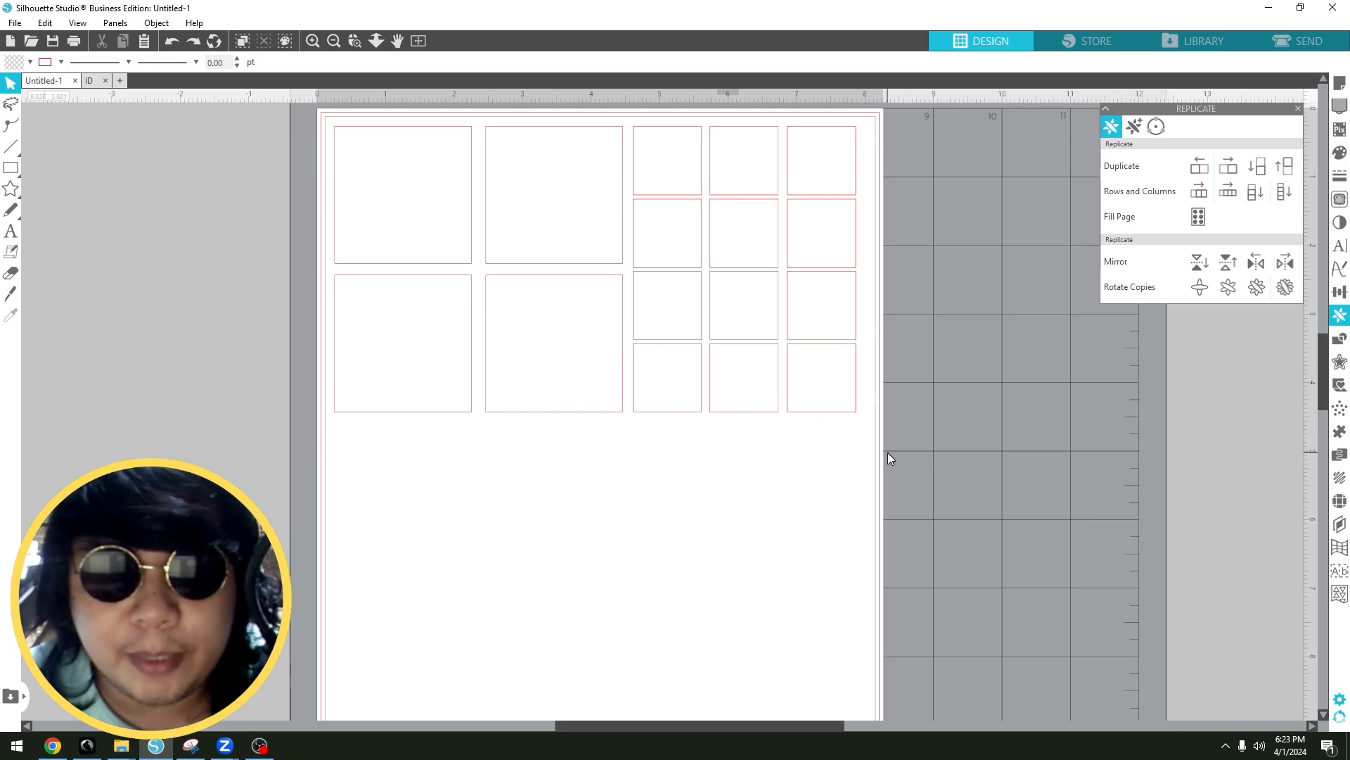
drag(901, 422, 386, 142)
right_click(531, 205)
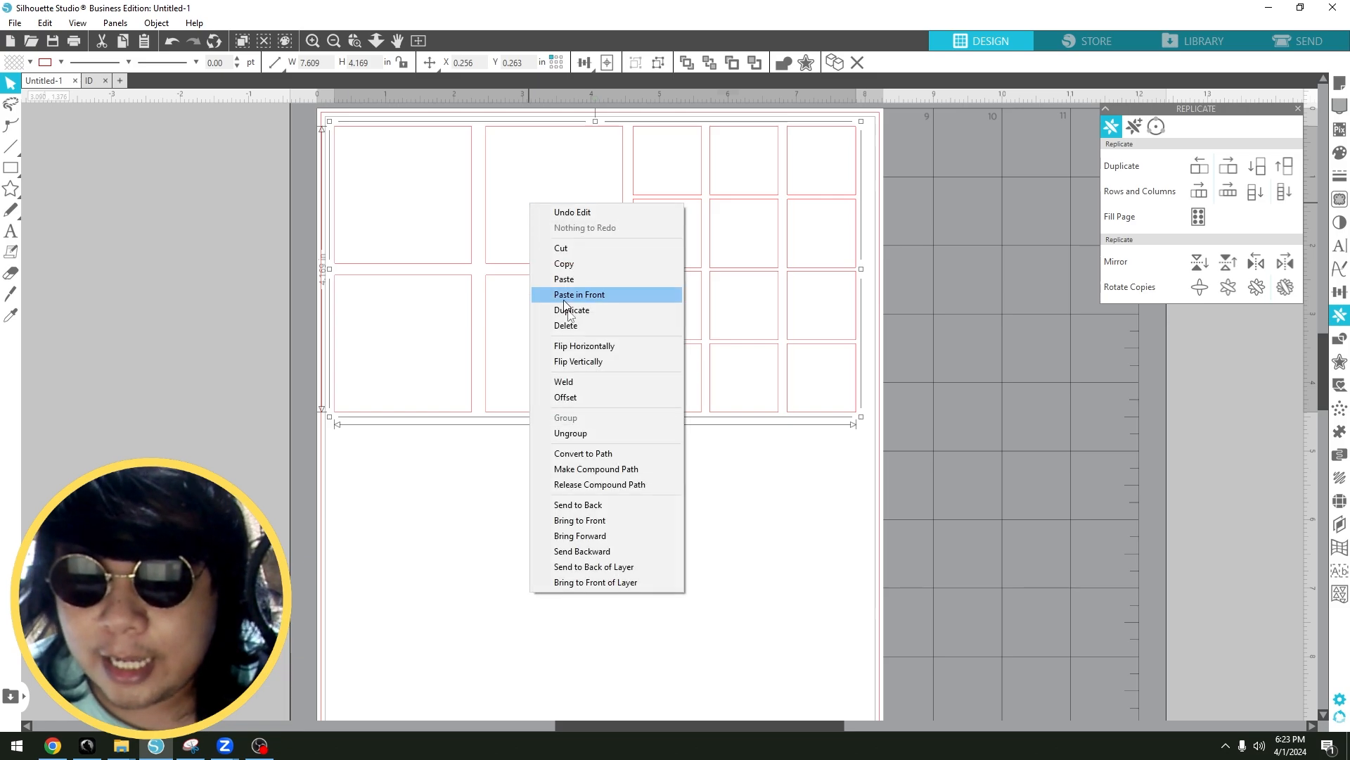
click(789, 455)
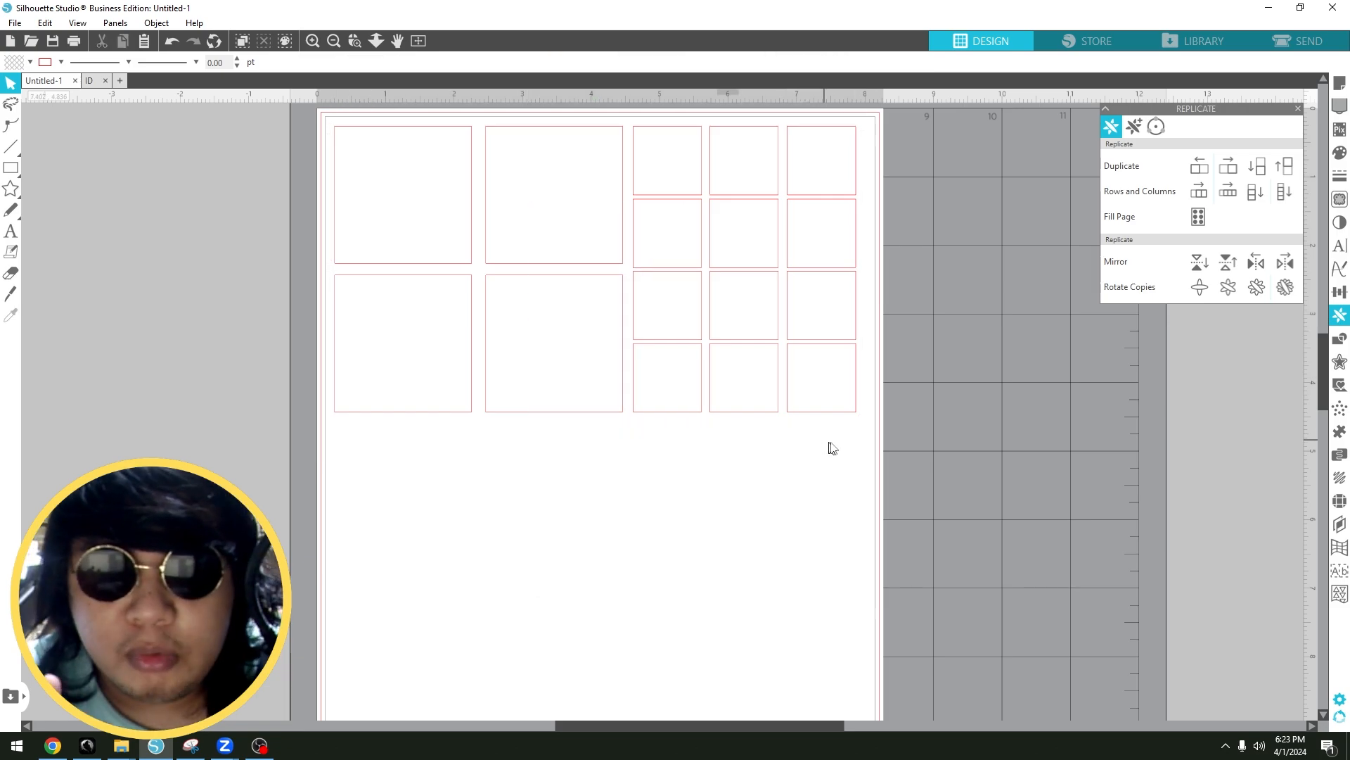
Step: Examine the border around the photo in the ID document up close and return to the Untitled-1 template
click(90, 80)
scroll(568, 303, up, 3)
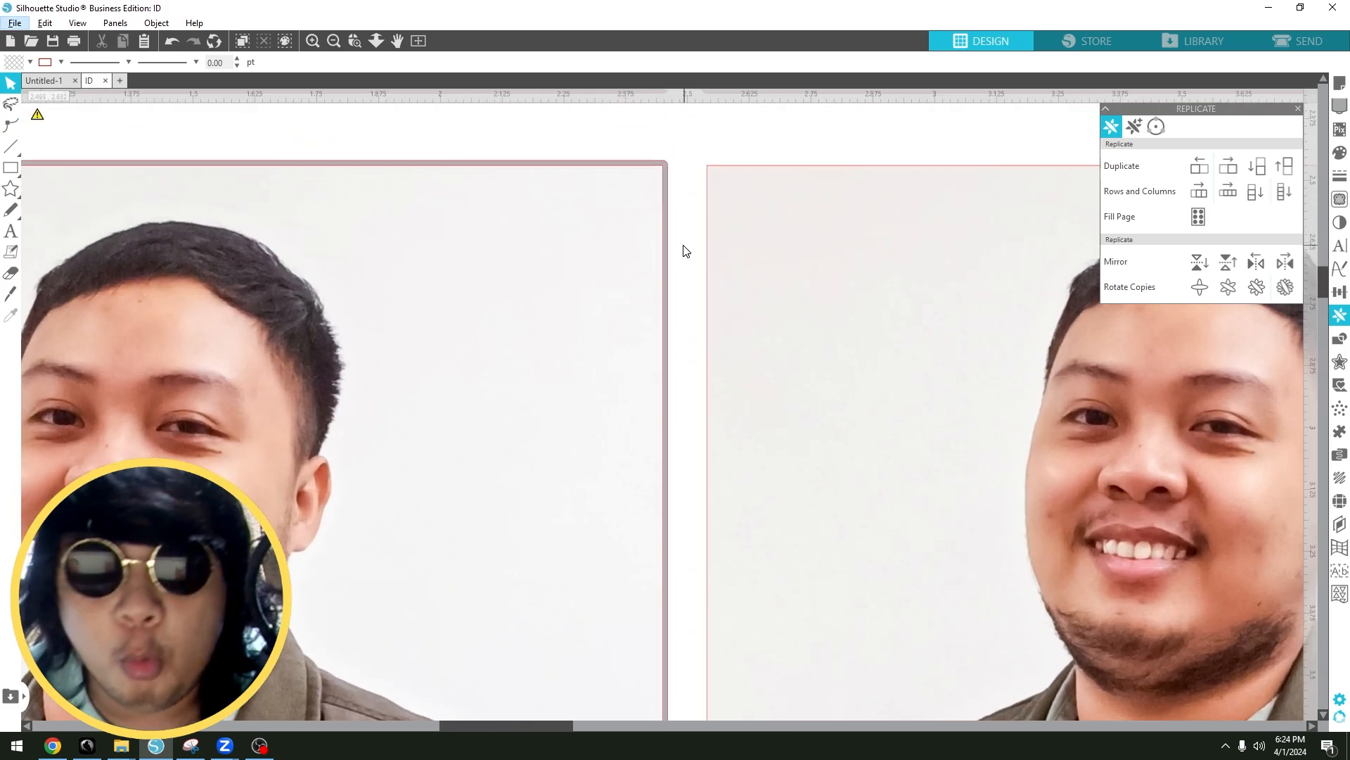
scroll(663, 234, up, 2)
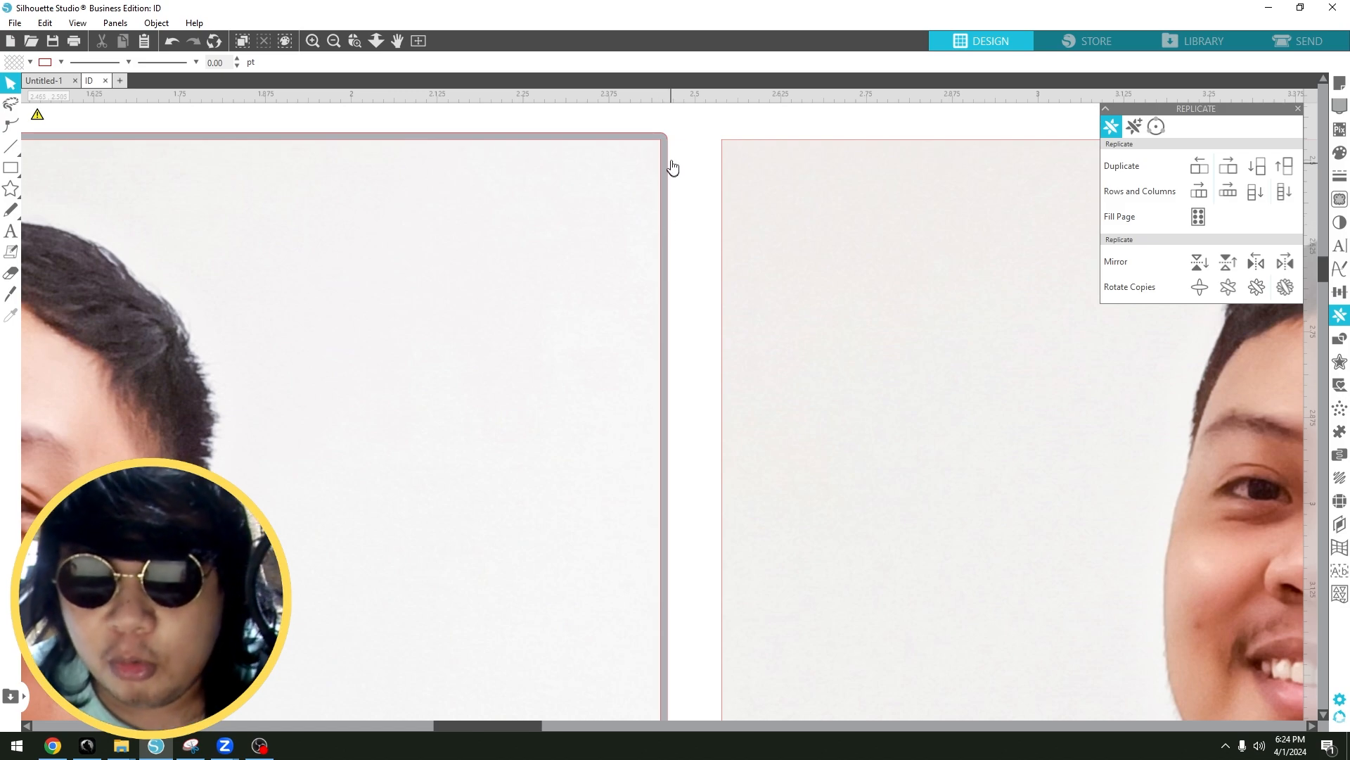
click(44, 81)
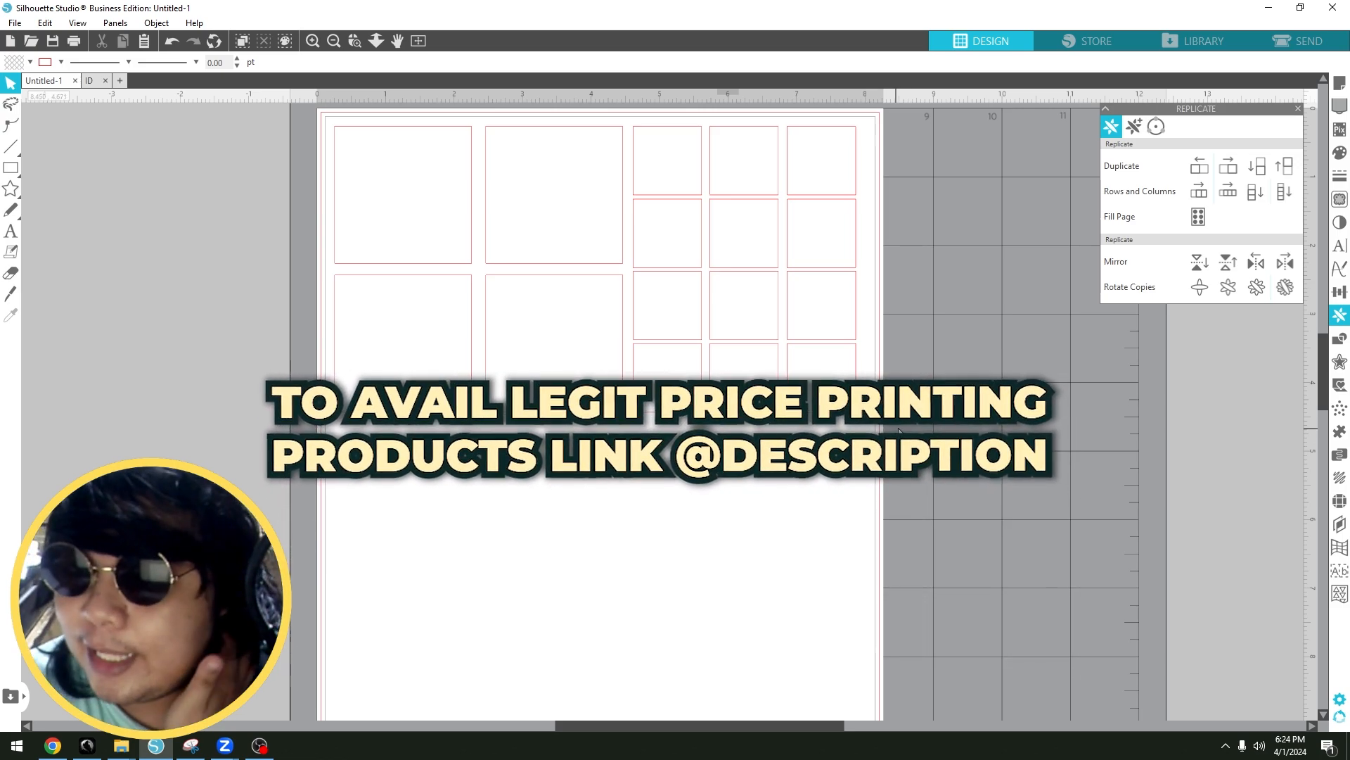
Step: Nudge the grouped squares slightly right on the page, to X 0.266 in
drag(910, 431, 330, 130)
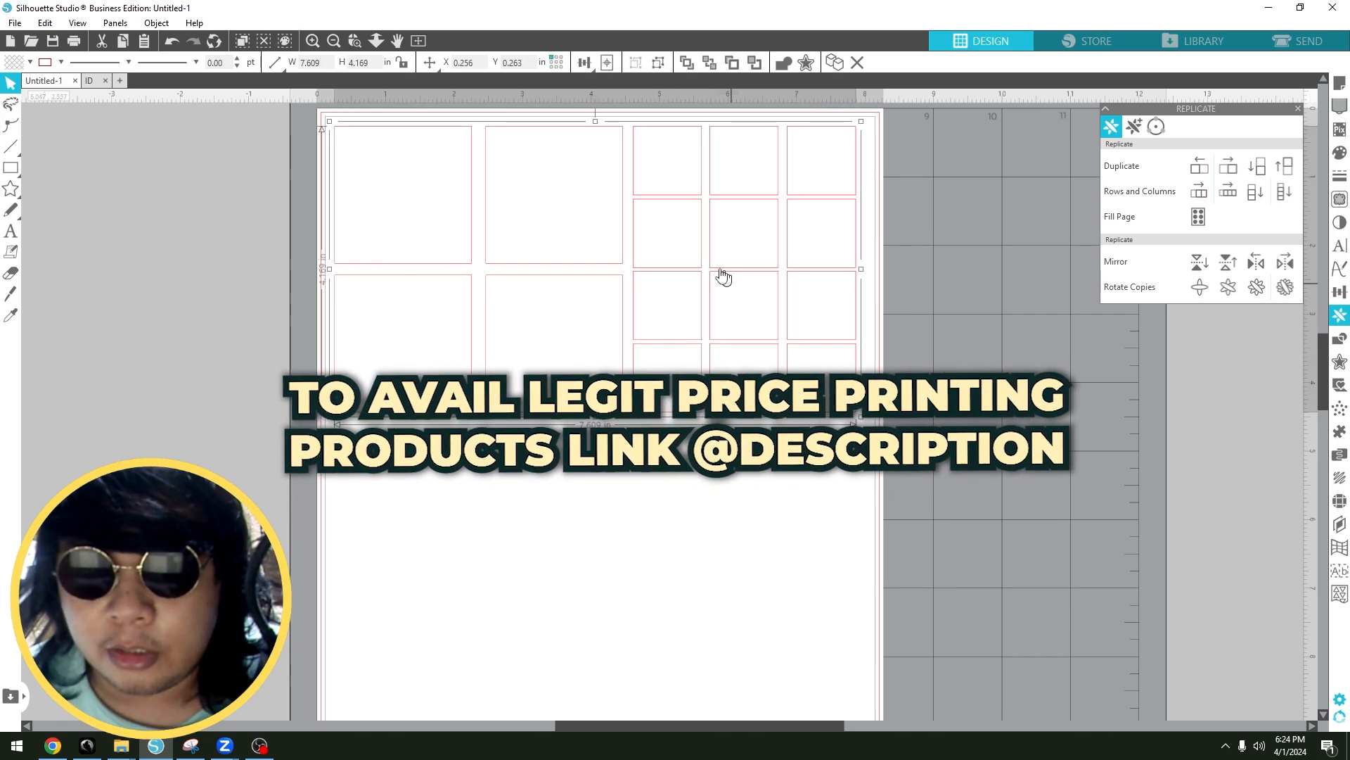
click(661, 507)
click(528, 264)
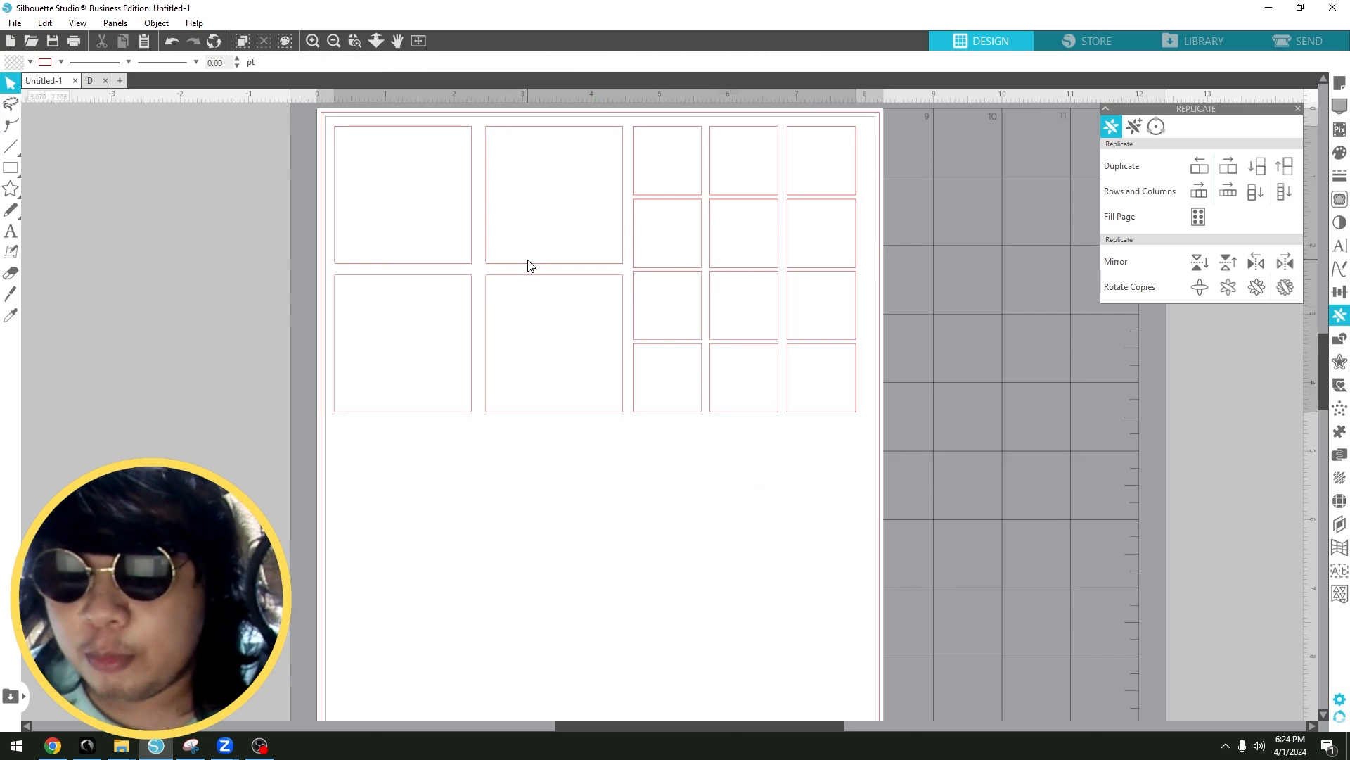
key(Right)
click(868, 477)
Step: Apply an outer offset of 0.025 in with sharp corners to the grouped squares
click(754, 227)
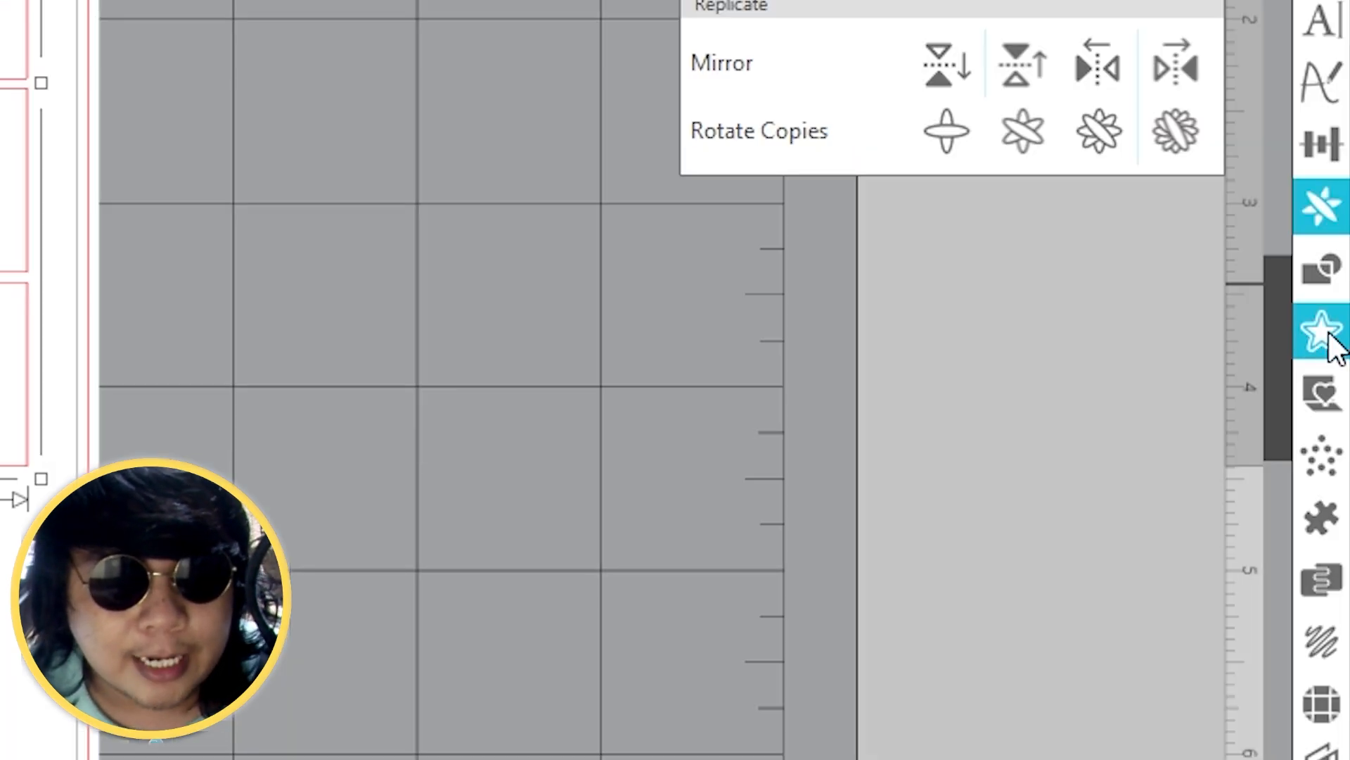
click(1340, 362)
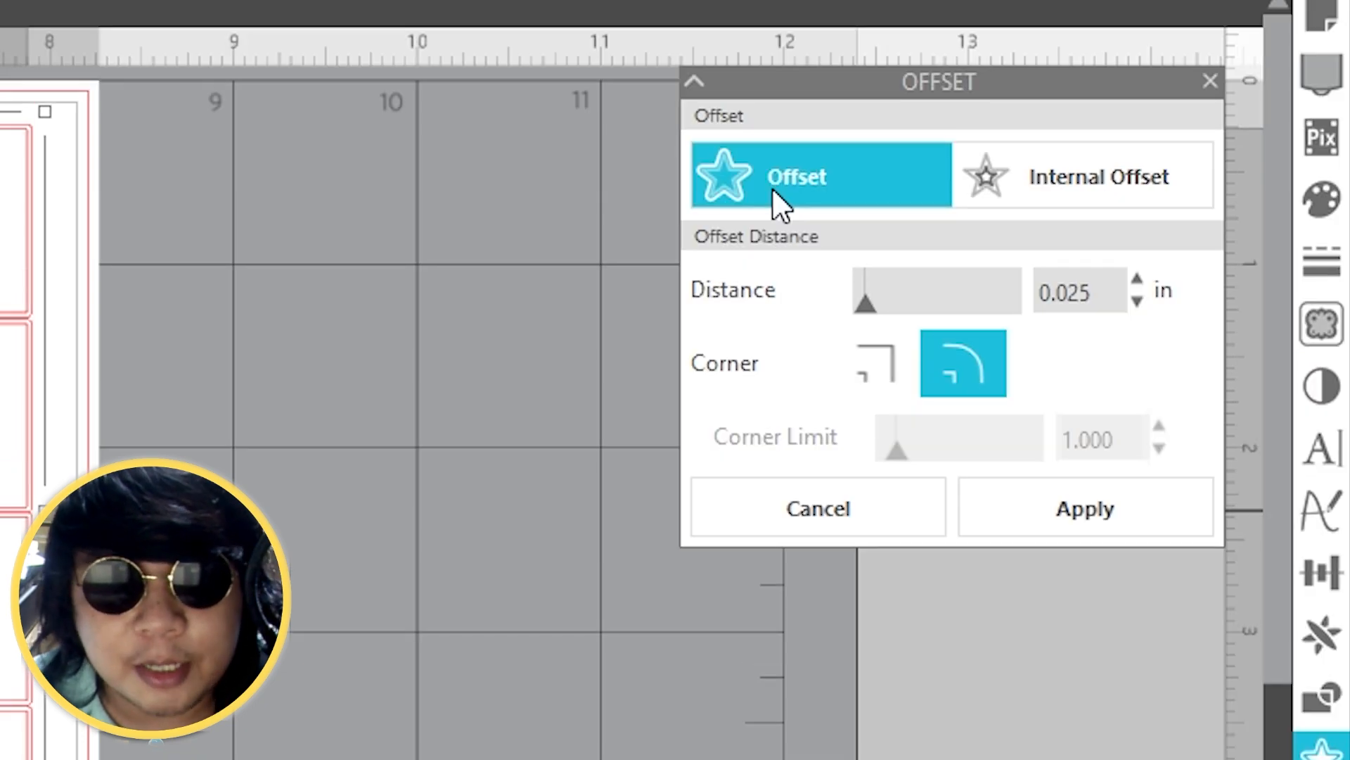
mouse_move(862, 308)
mouse_down()
mouse_move(1034, 319)
mouse_move(884, 310)
mouse_up()
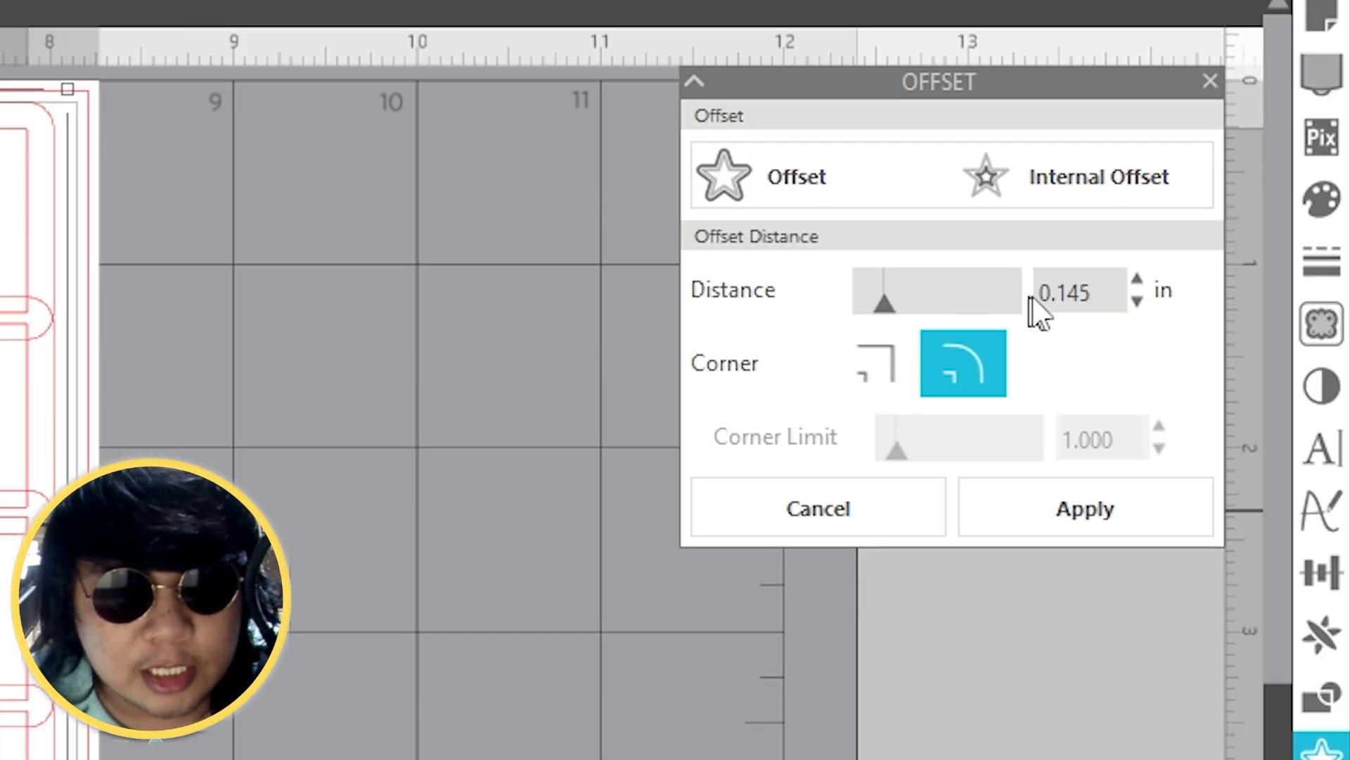
double_click(1099, 292)
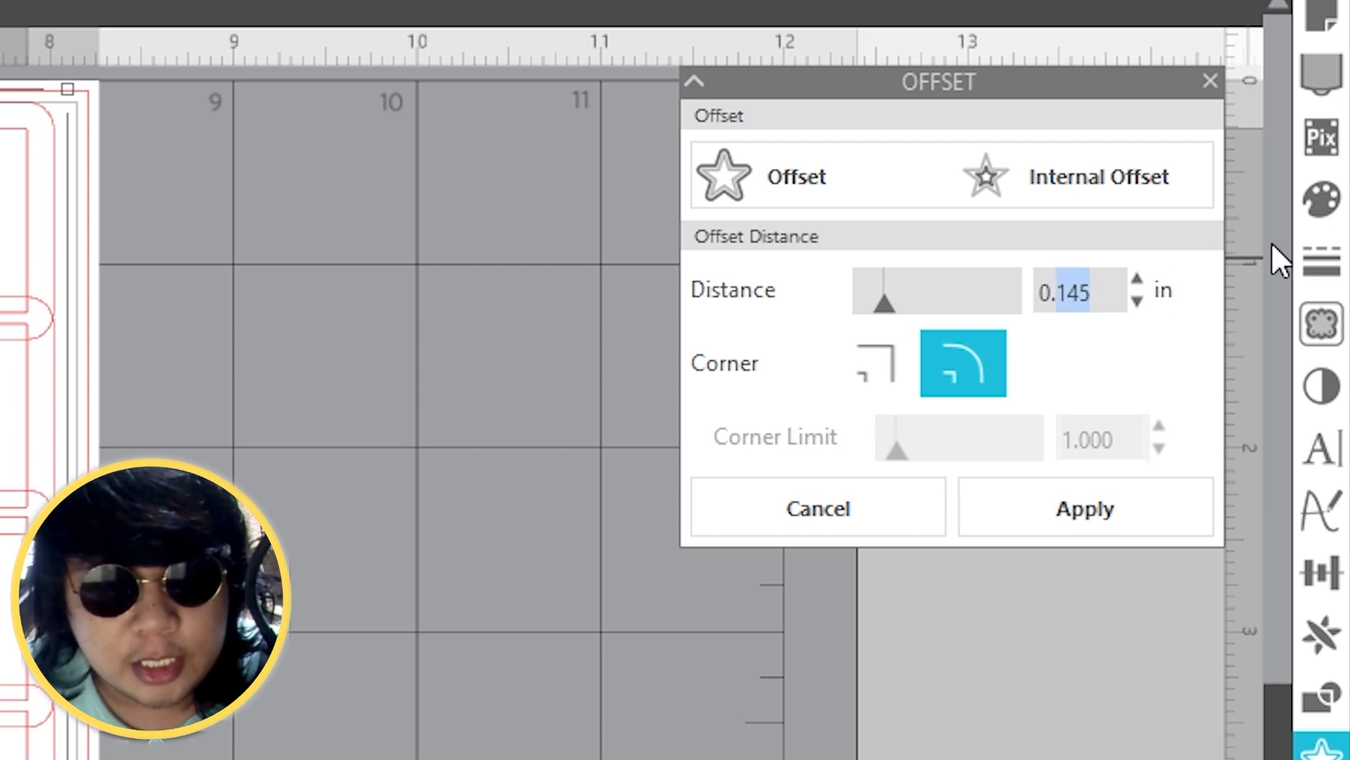
text(0.025)
click(876, 363)
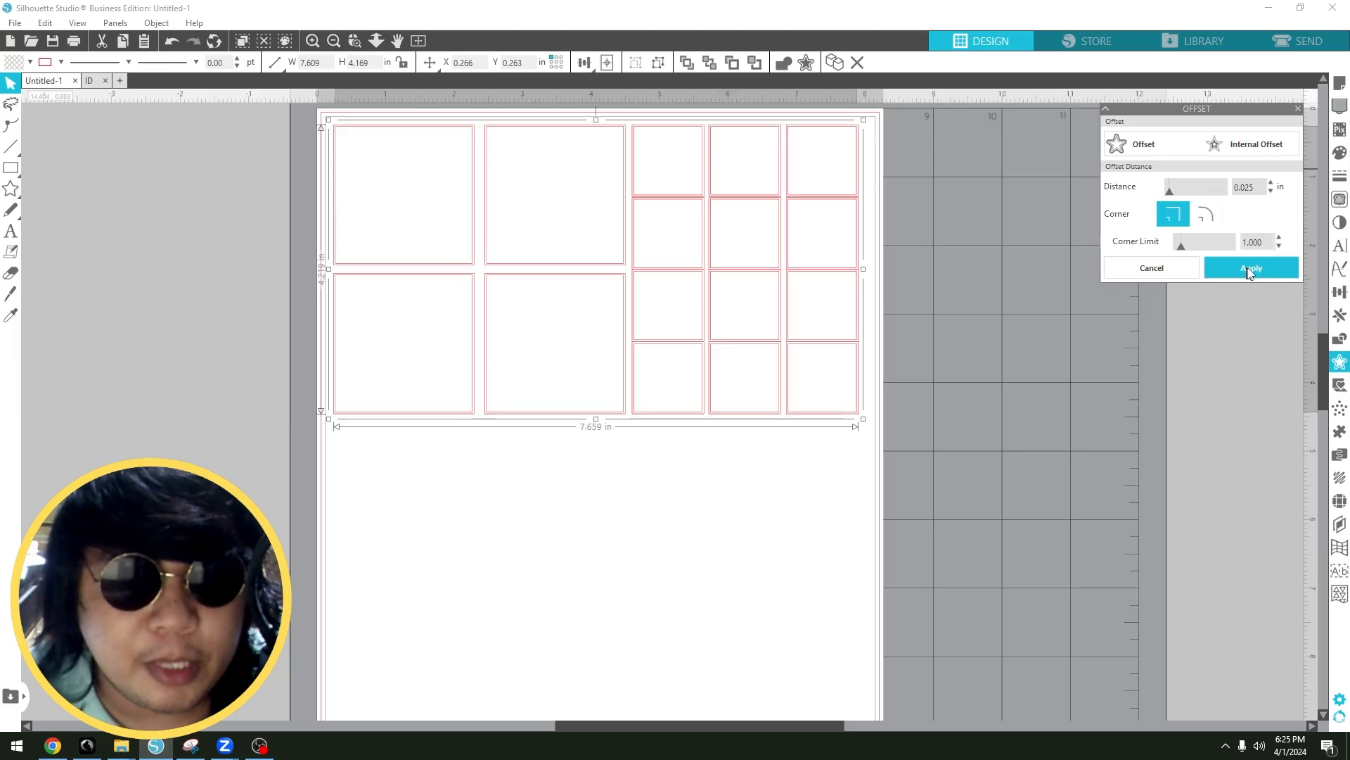
Step: Fill the offset outlines of the squares with medium grey and inspect the resulting borders
click(29, 63)
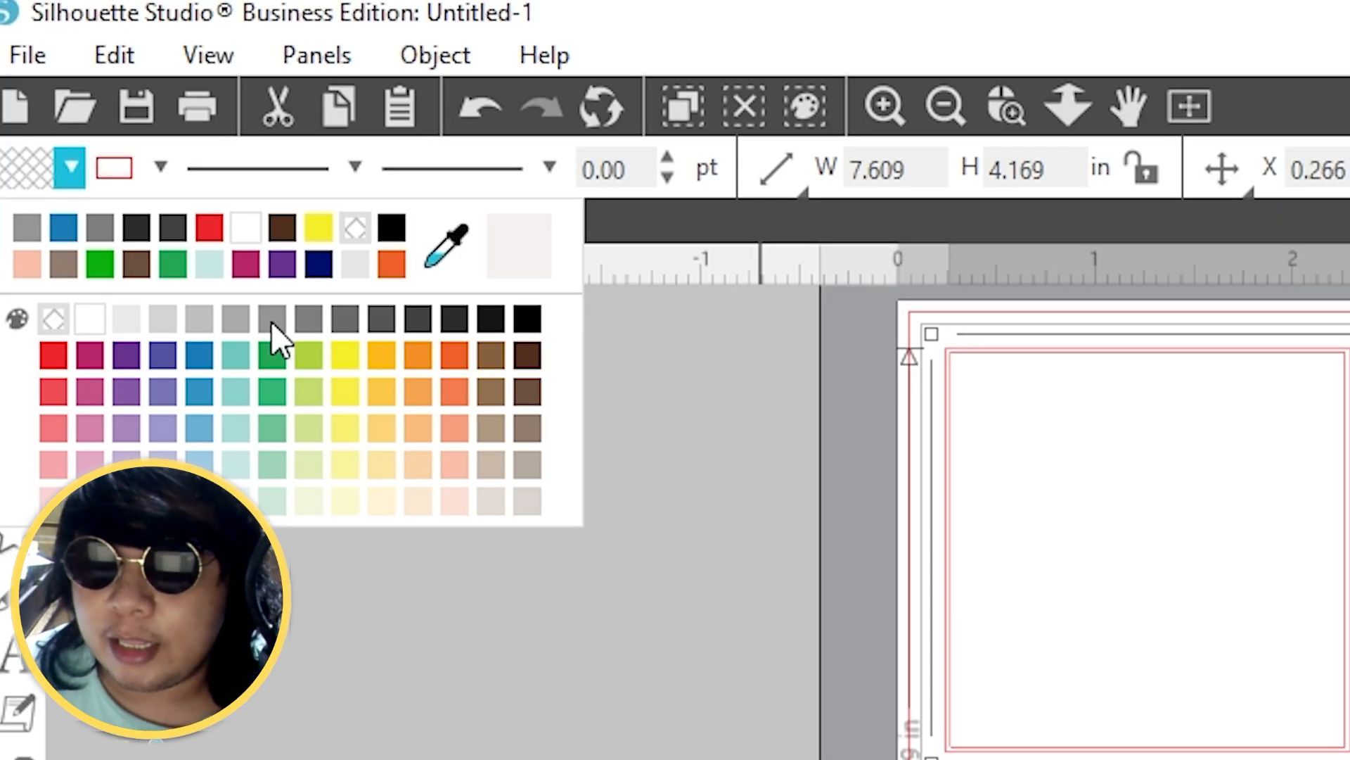
click(272, 321)
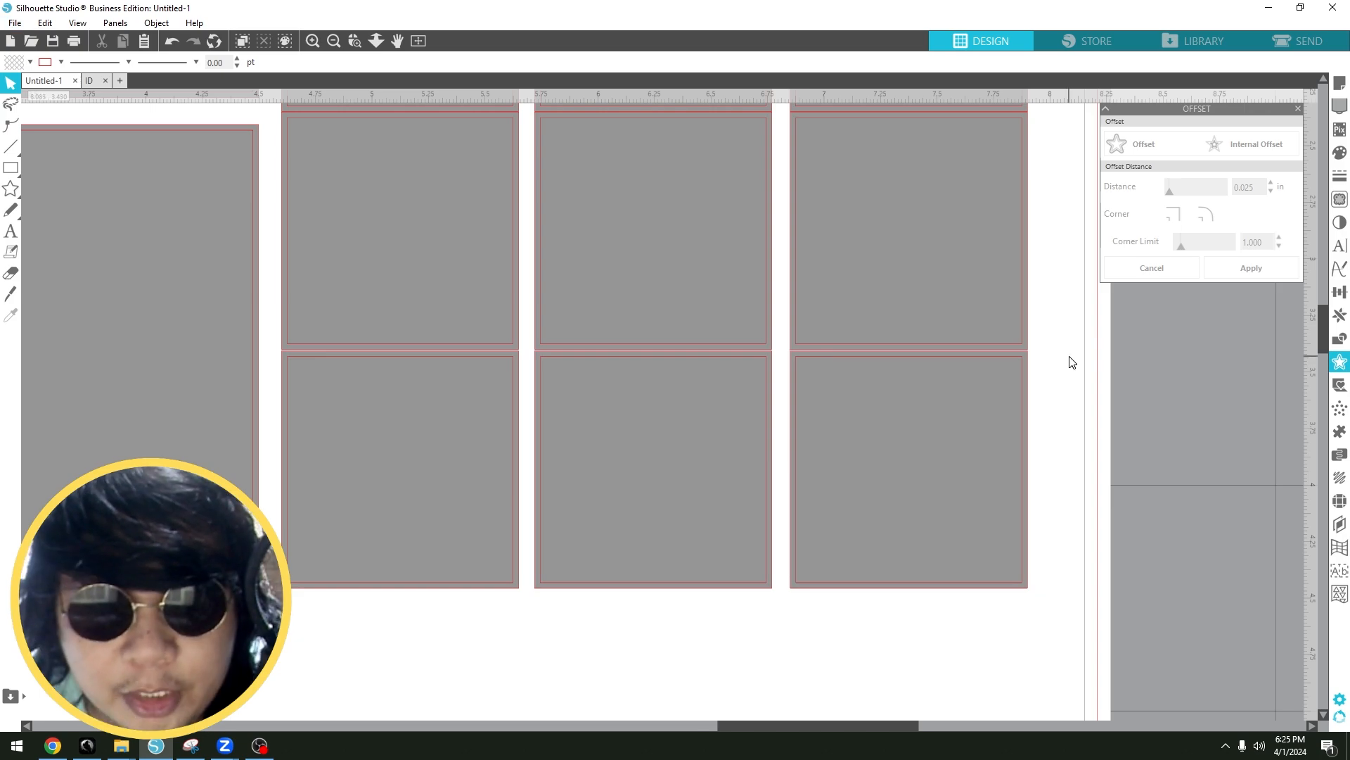
scroll(1062, 361, up, 5)
scroll(1058, 360, down, 3)
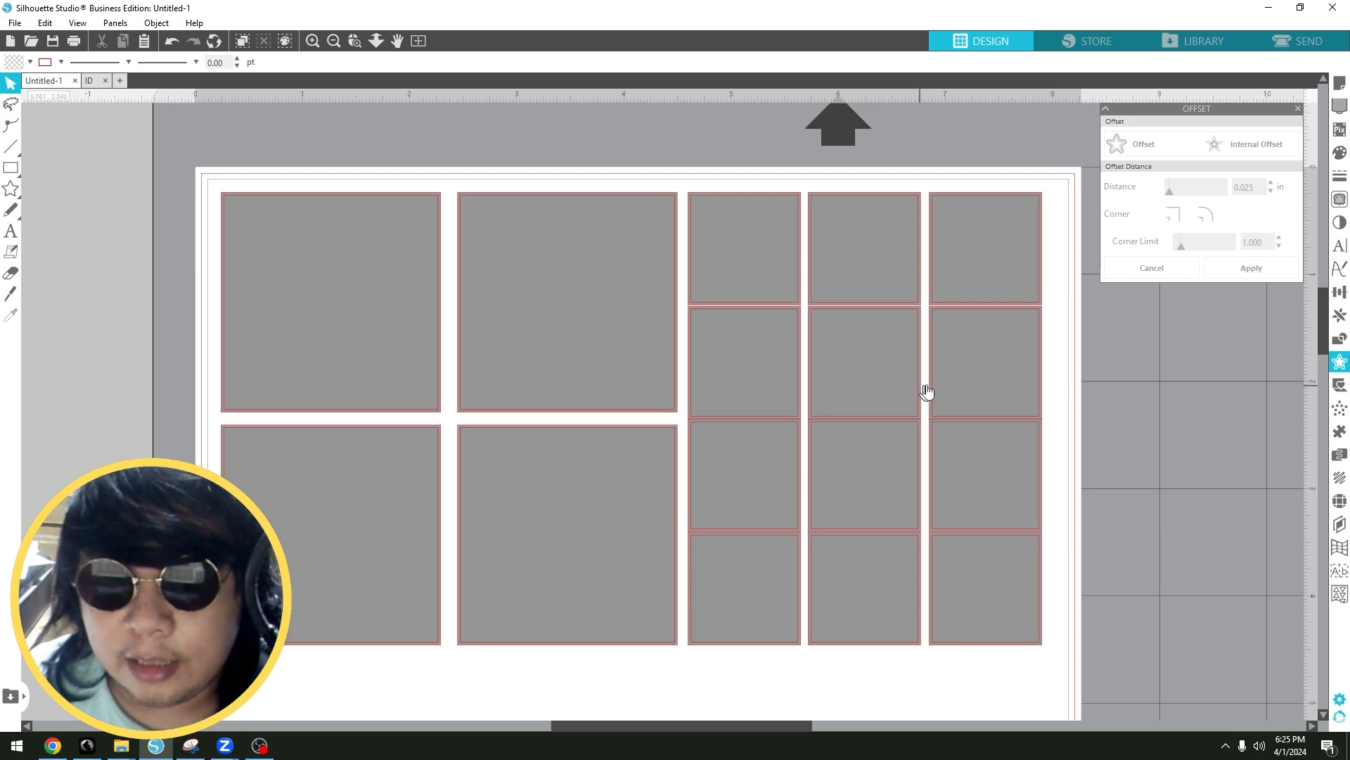
scroll(875, 326, up, 2)
scroll(876, 325, down, 4)
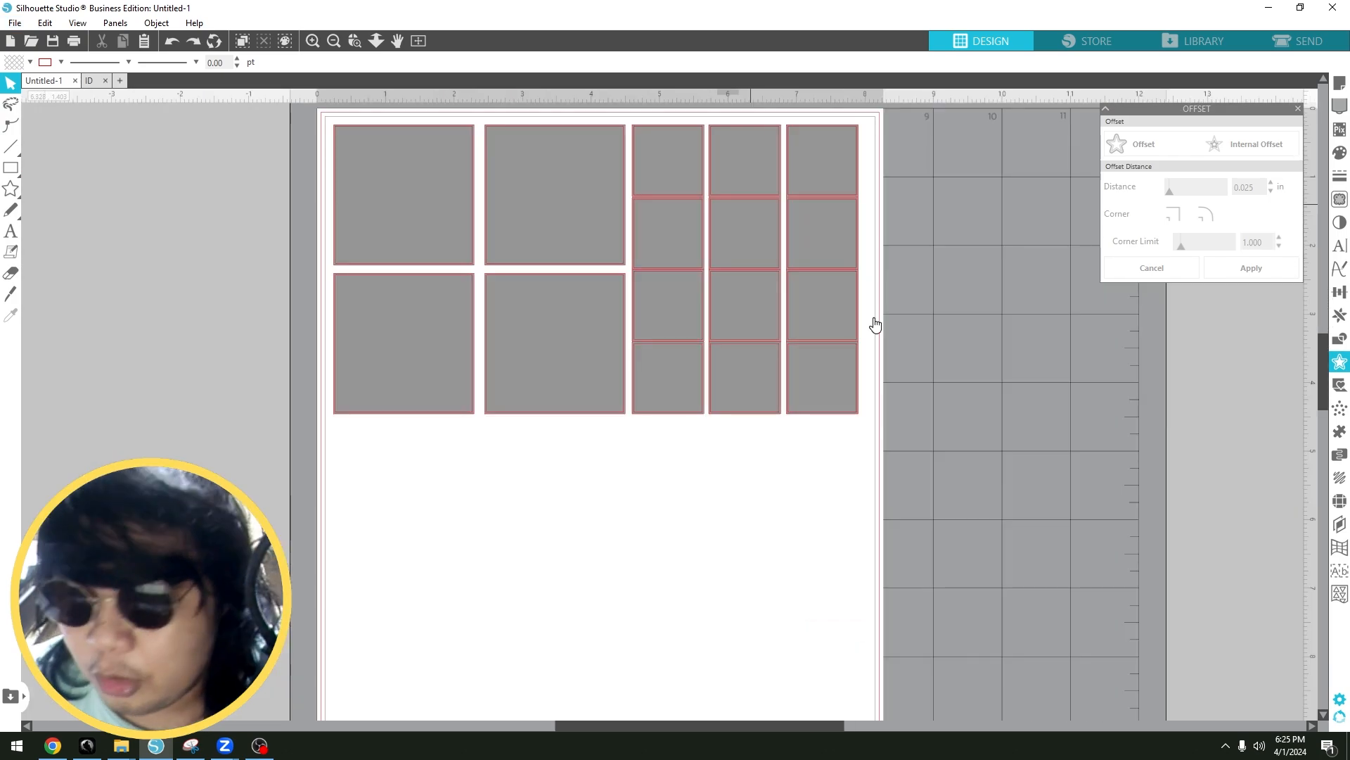
Step: Undo the grey fill and the 0.025 in offset on the grouped squares
key(ctrl+a)
key(i)
click(875, 318)
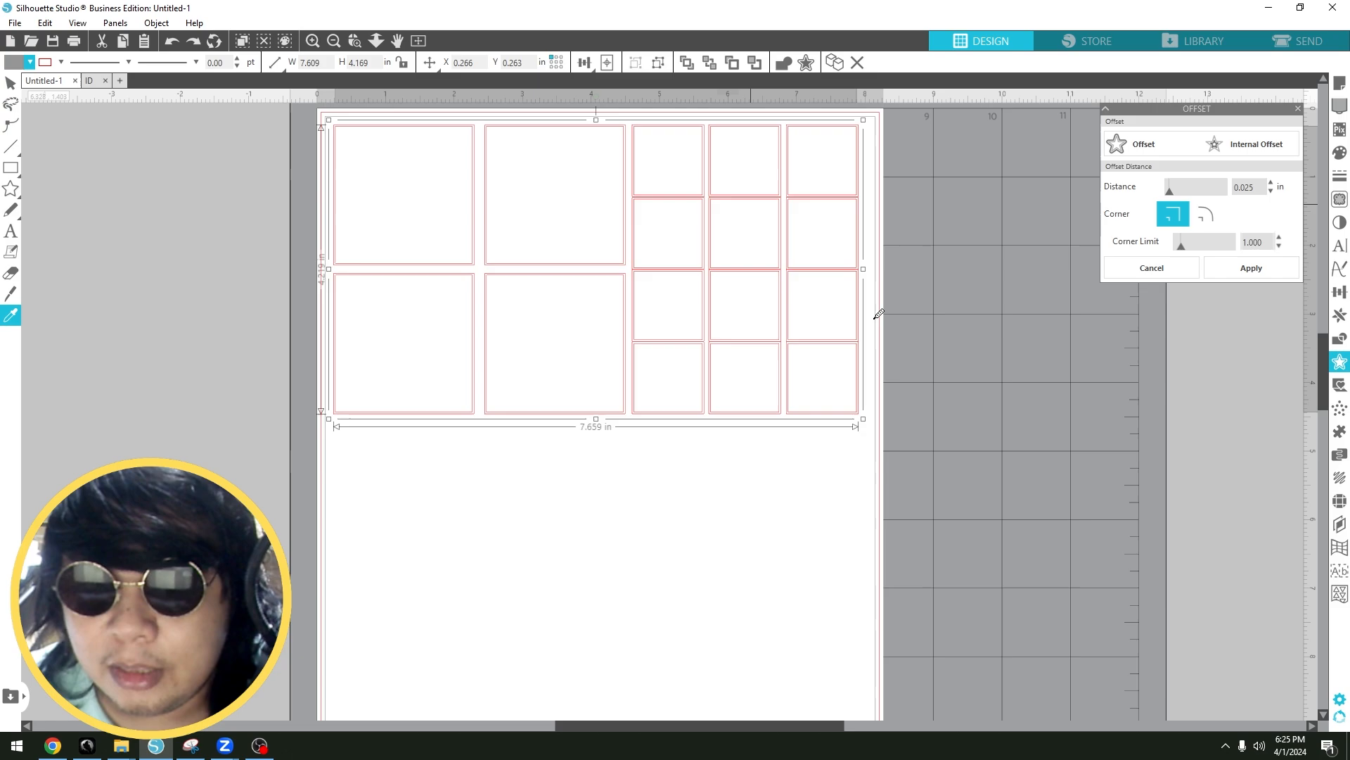
key(ctrl+shift+o)
scroll(701, 266, down, 6)
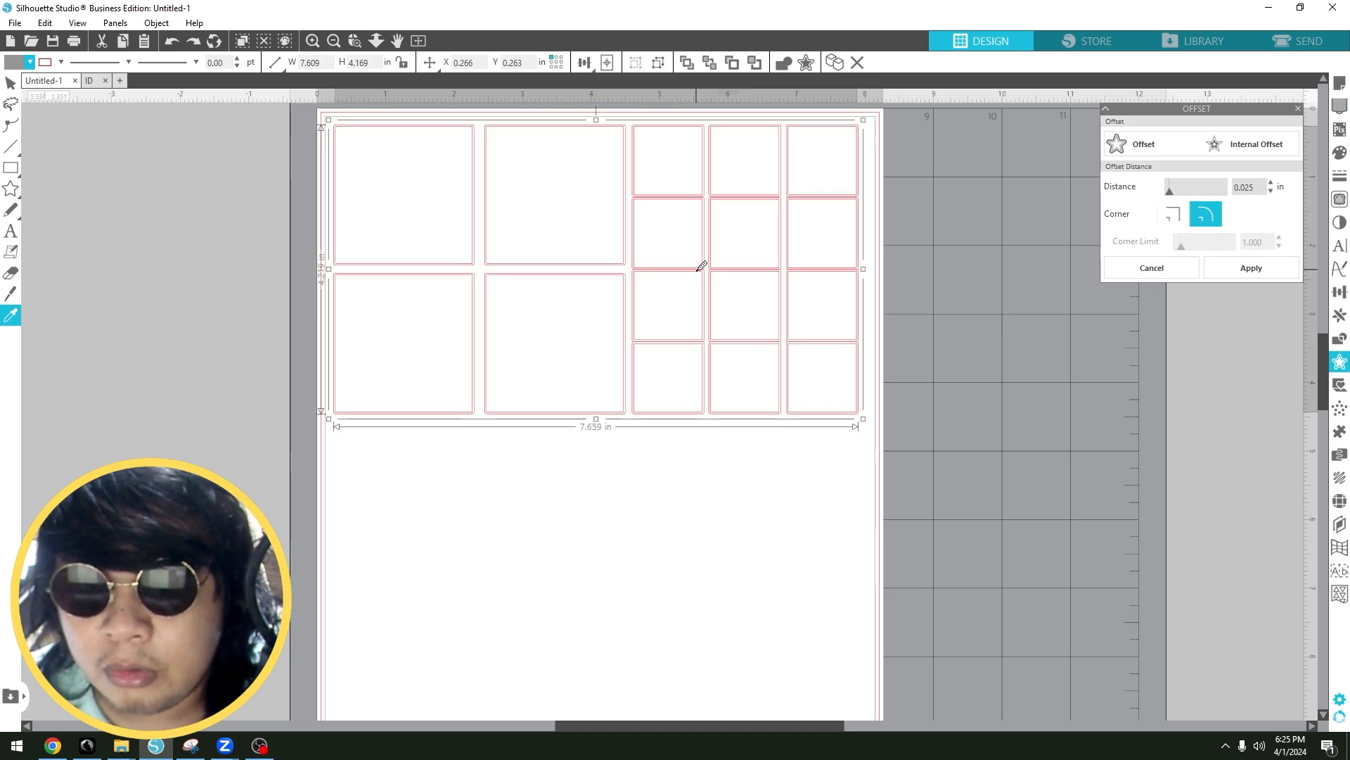
key(Escape)
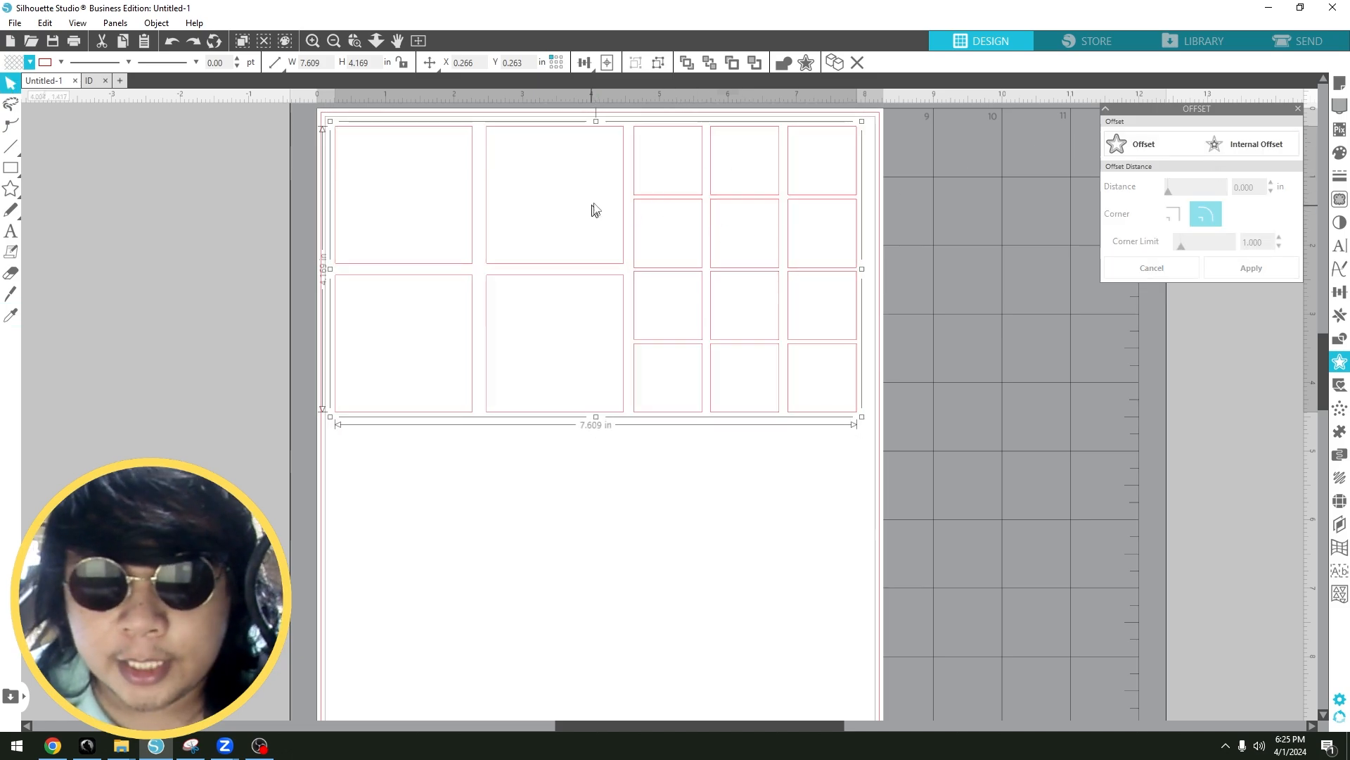
click(662, 472)
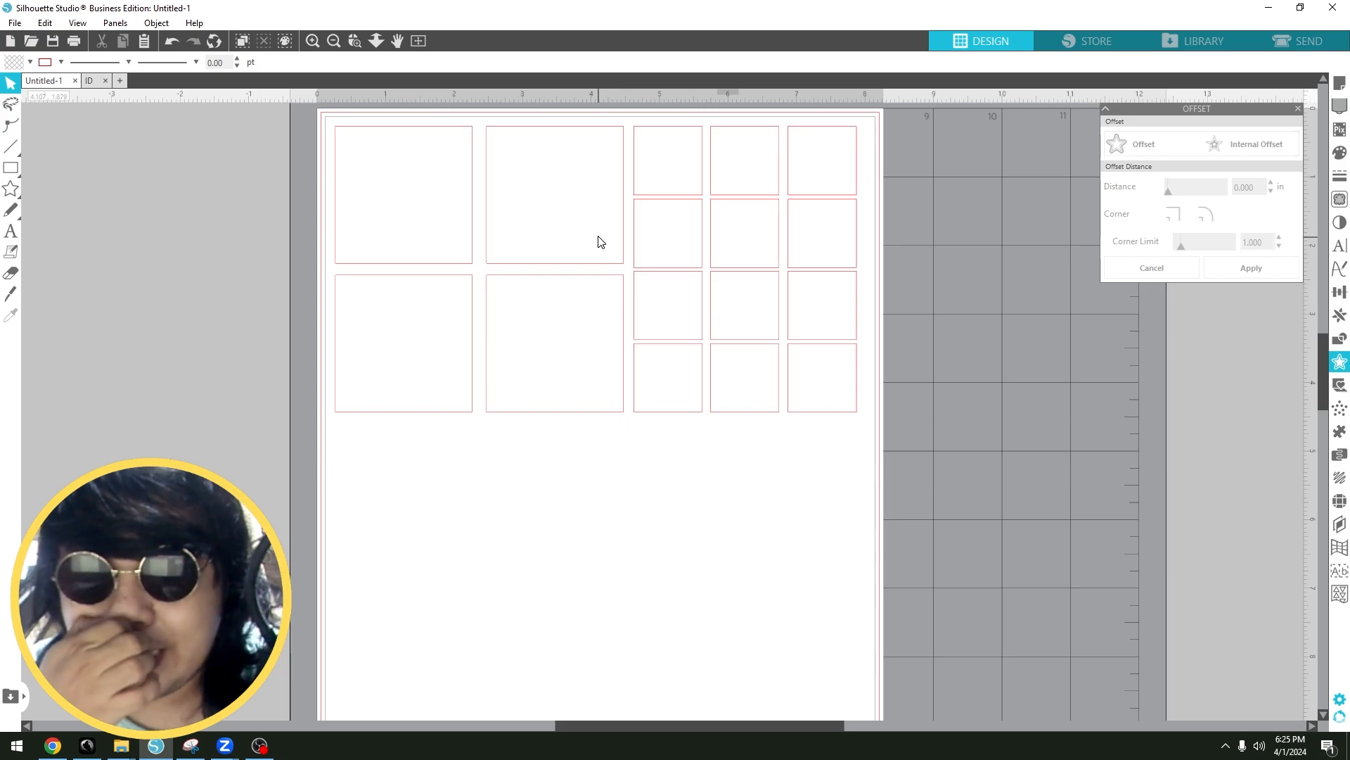
Step: Ungroup the template so that the individual squares can be moved separately
click(681, 268)
click(733, 228)
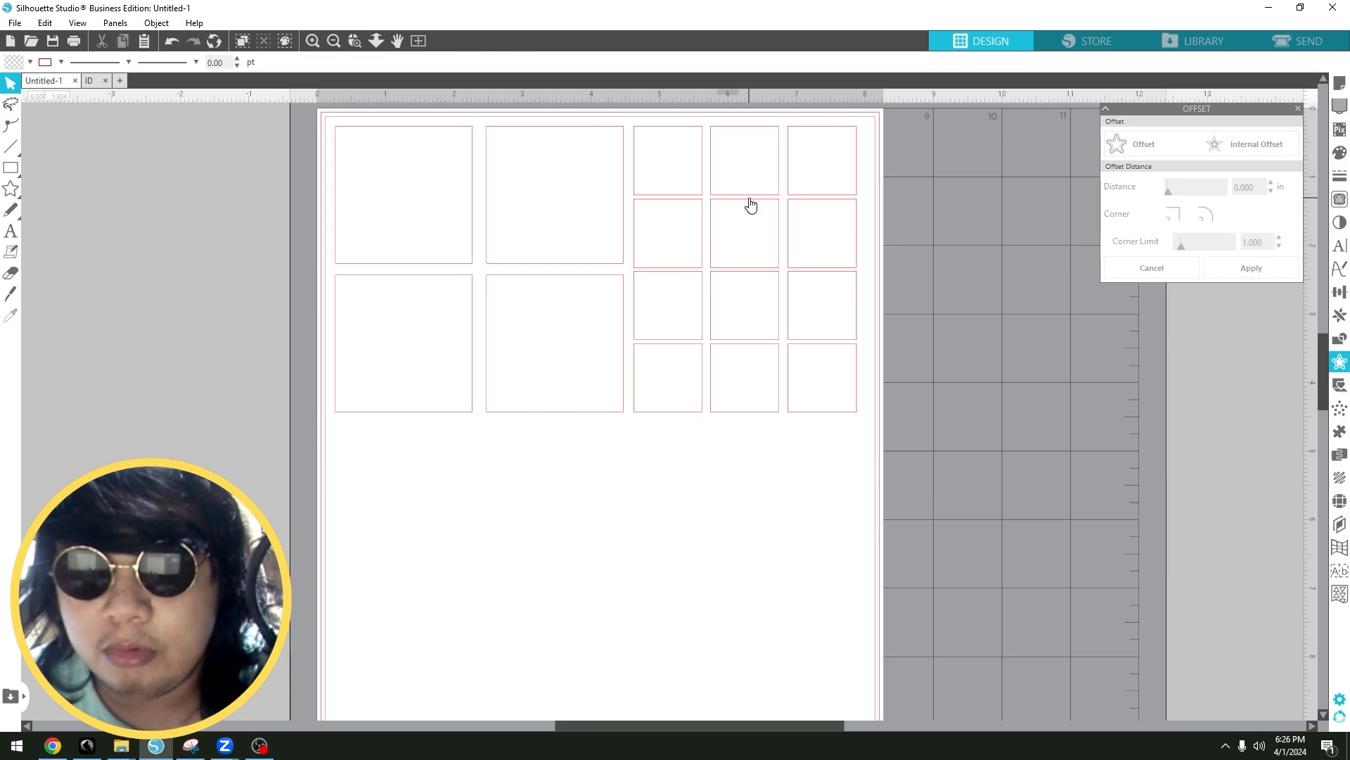
right_click(590, 214)
click(635, 533)
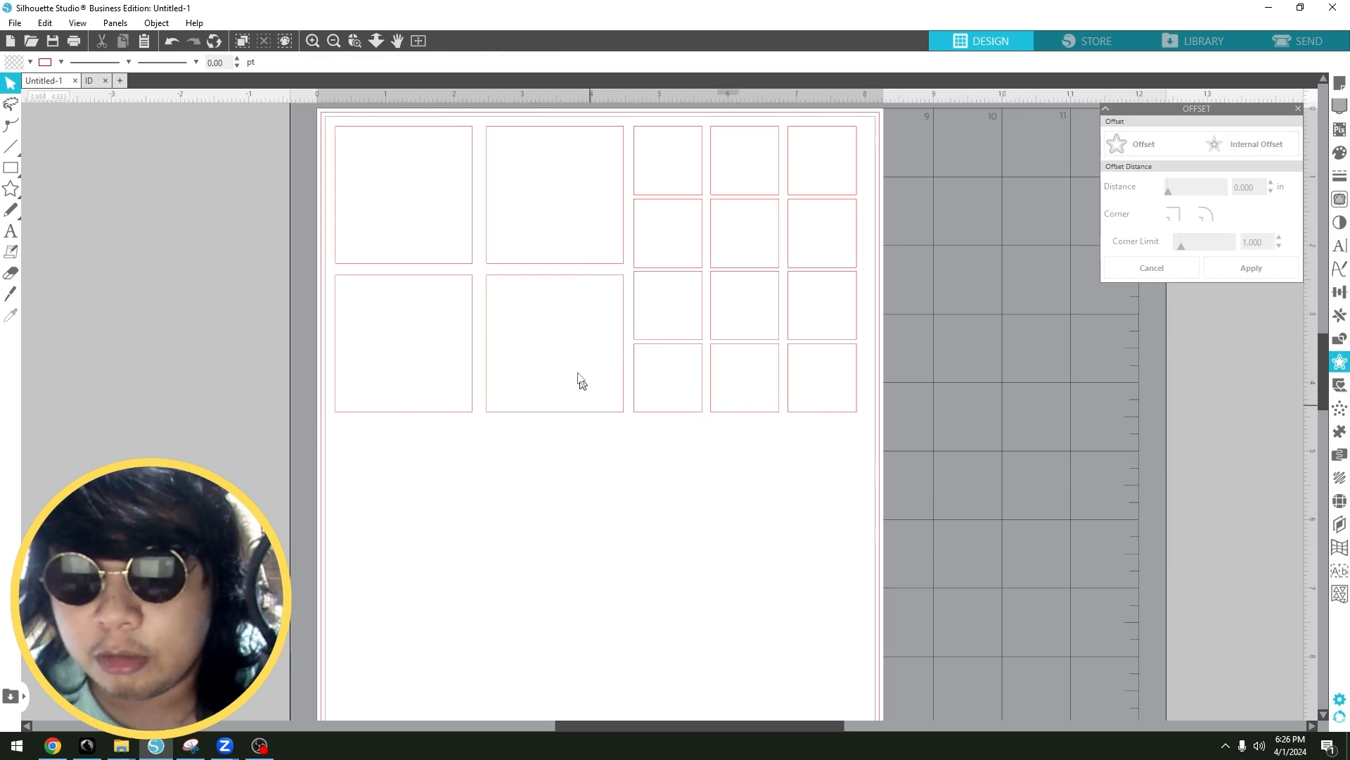
right_click(586, 344)
click(640, 574)
Step: Nudge the bottom row and the third row of 1-inch squares slightly down to widen their gaps
drag(877, 433, 642, 379)
key(Down)
key(Down)
click(895, 314)
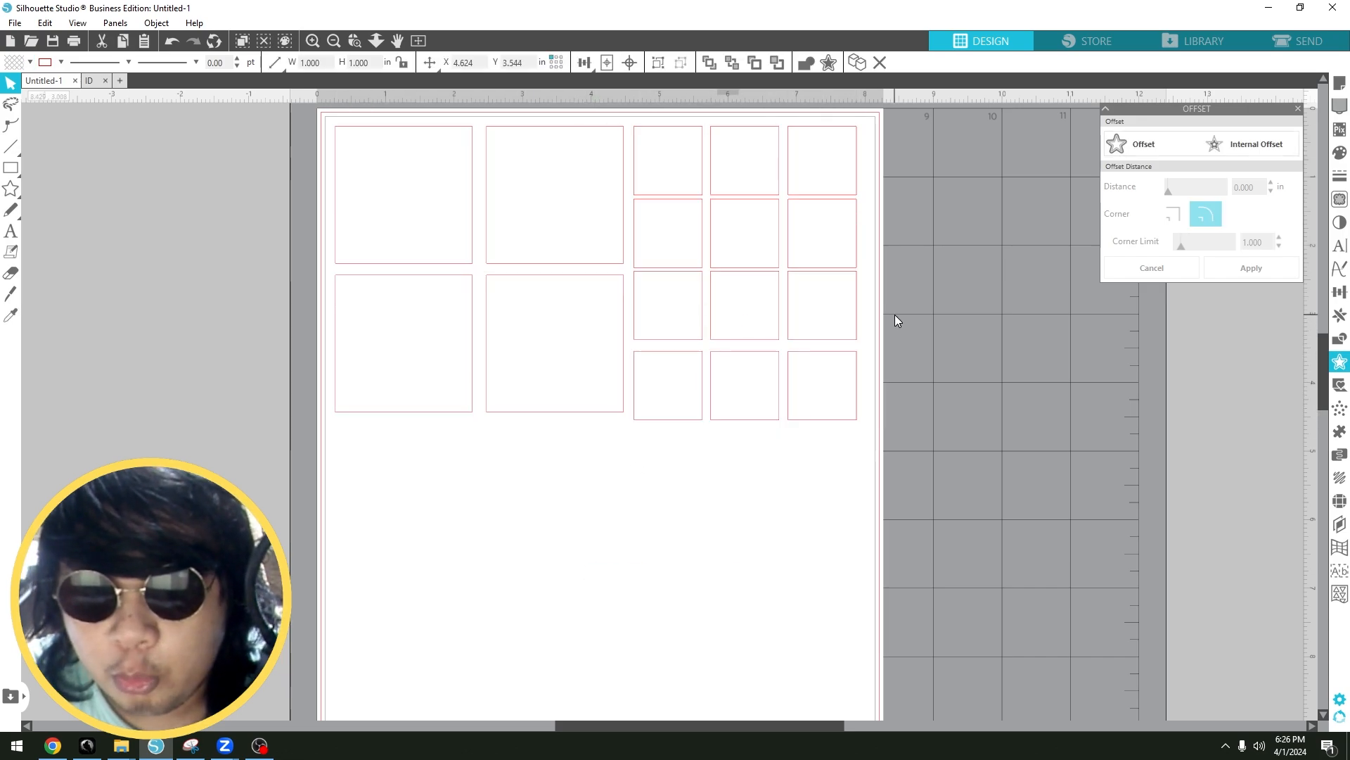
drag(892, 314, 593, 302)
key(Down)
Step: Nudge the second row of 1-inch squares down to widen its gap from the top row
drag(936, 244, 644, 240)
click(930, 242)
drag(930, 243, 628, 233)
key(Down)
key(Down)
key(Down)
key(Down)
key(Down)
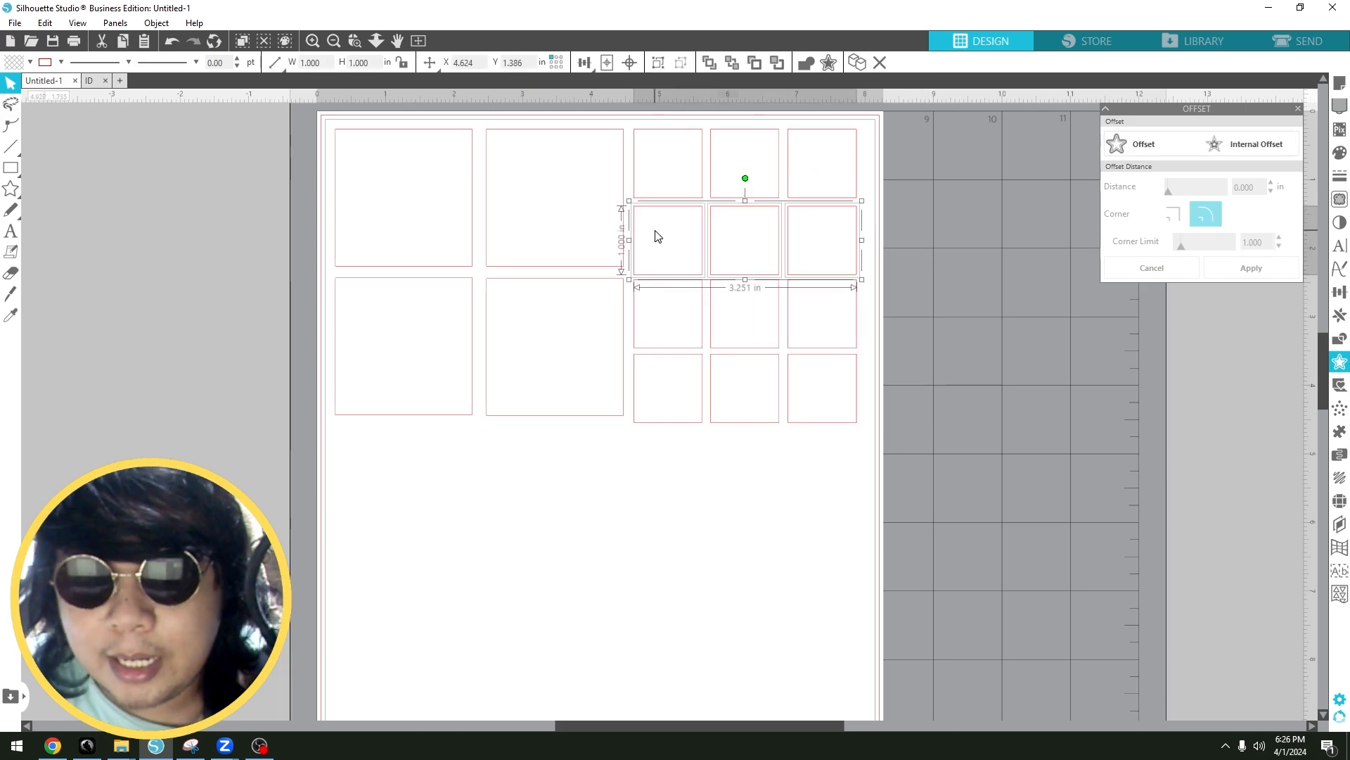
Step: Nudge the top row of three 1-inch squares slightly up
click(942, 163)
drag(867, 119, 636, 150)
key(Up)
key(Up)
click(501, 425)
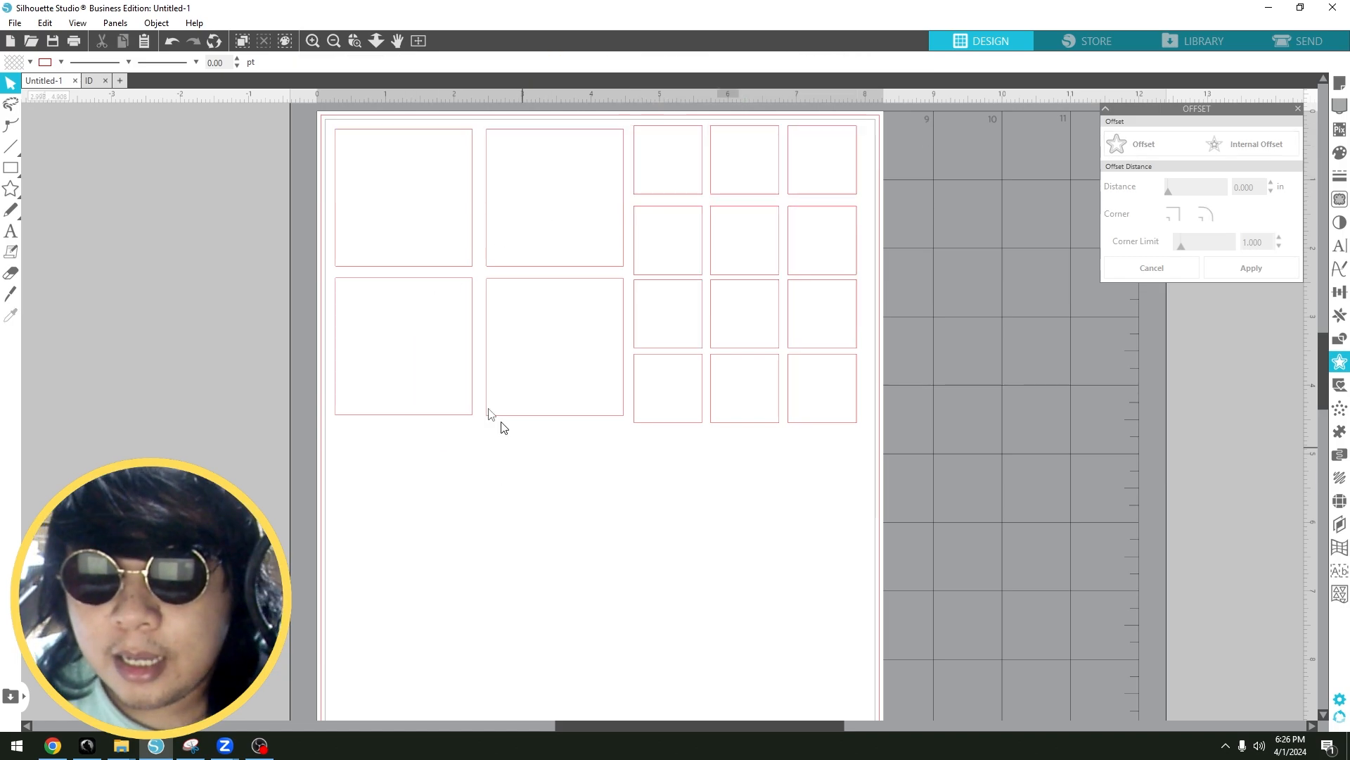
Step: Nudge the second row of 1-inch squares up and lower the bottom pair of 2-inch squares to widen their gap
drag(865, 202, 628, 279)
click(959, 294)
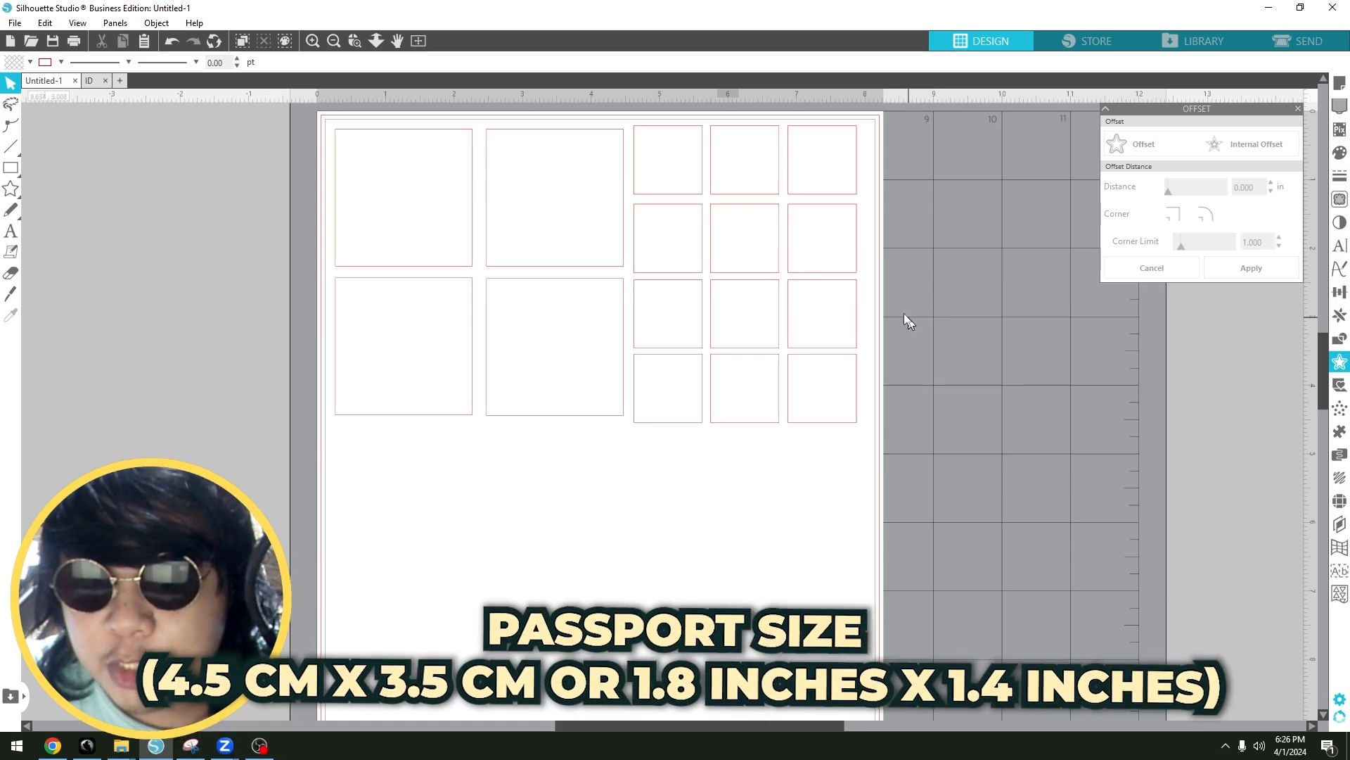
drag(579, 436, 368, 383)
drag(499, 380, 486, 181)
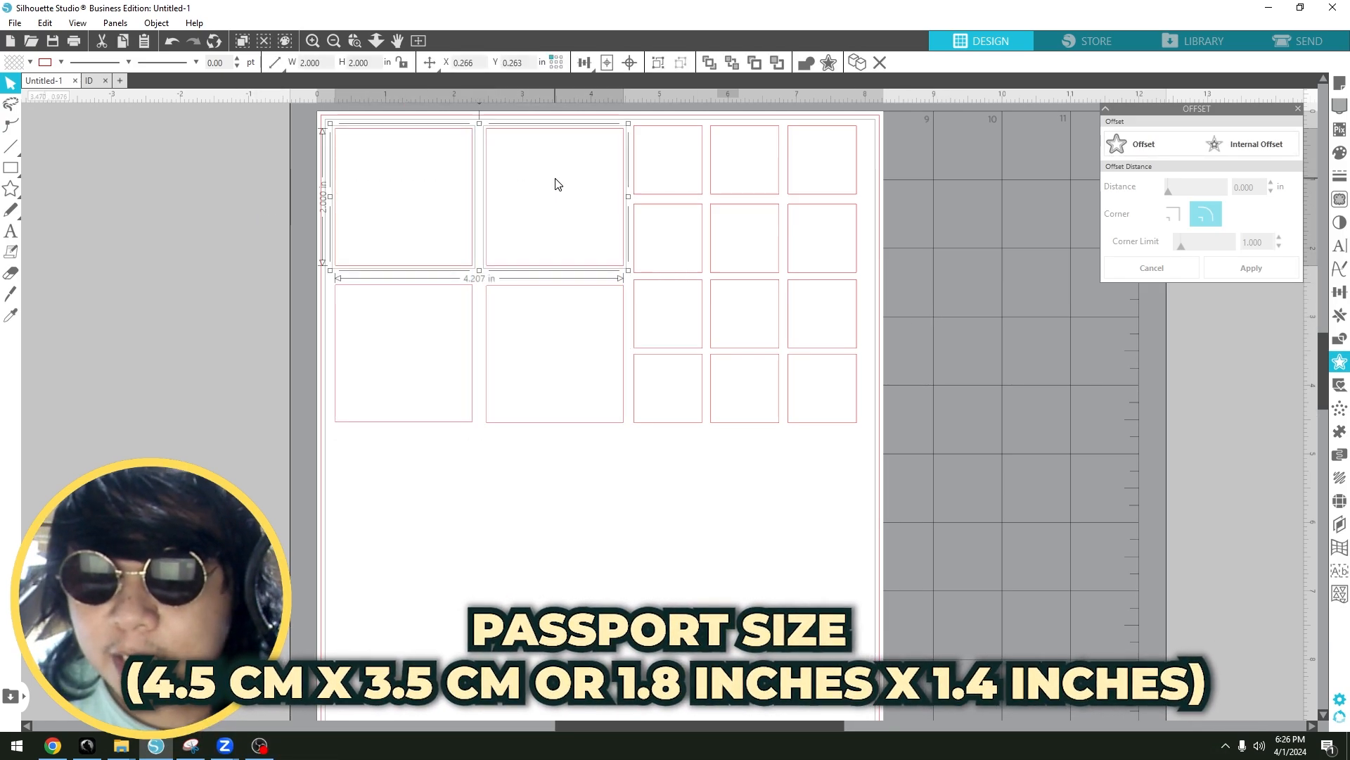
click(1015, 271)
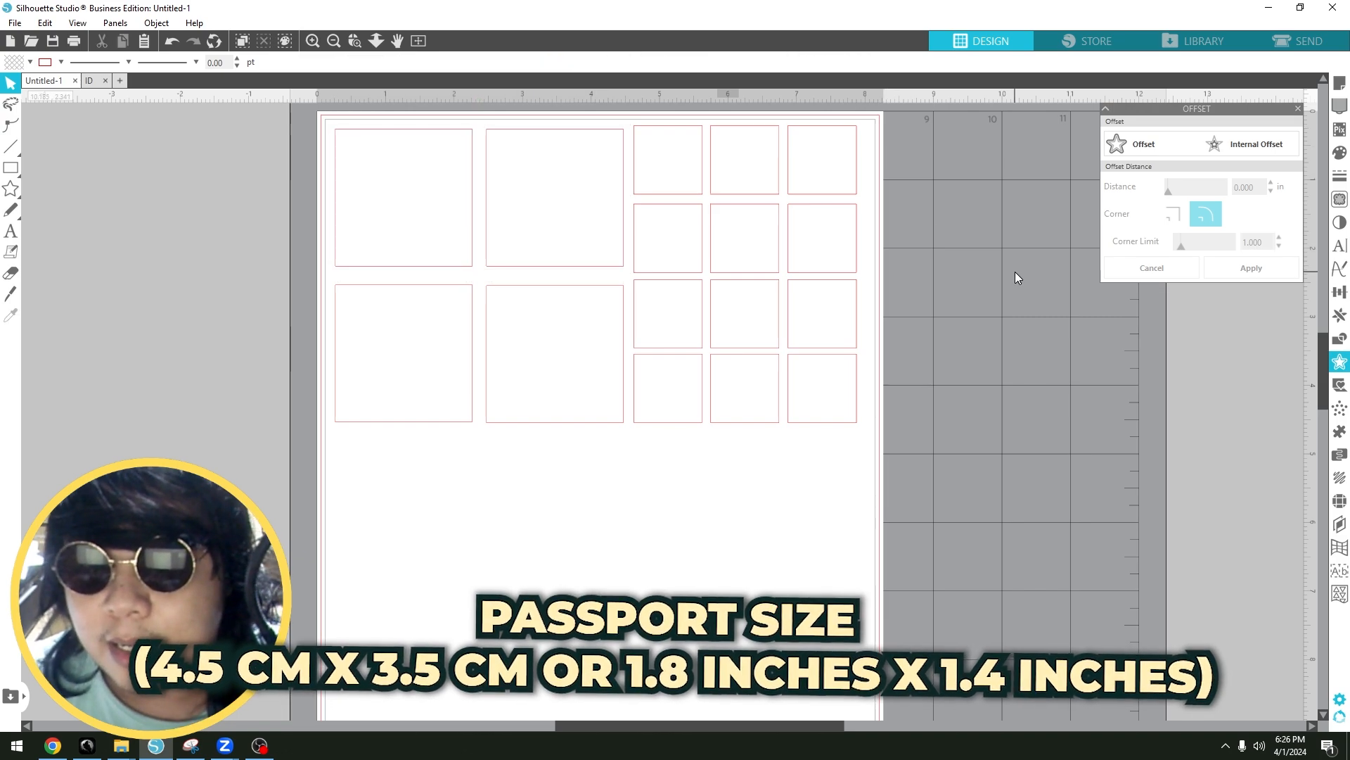
drag(612, 442, 431, 405)
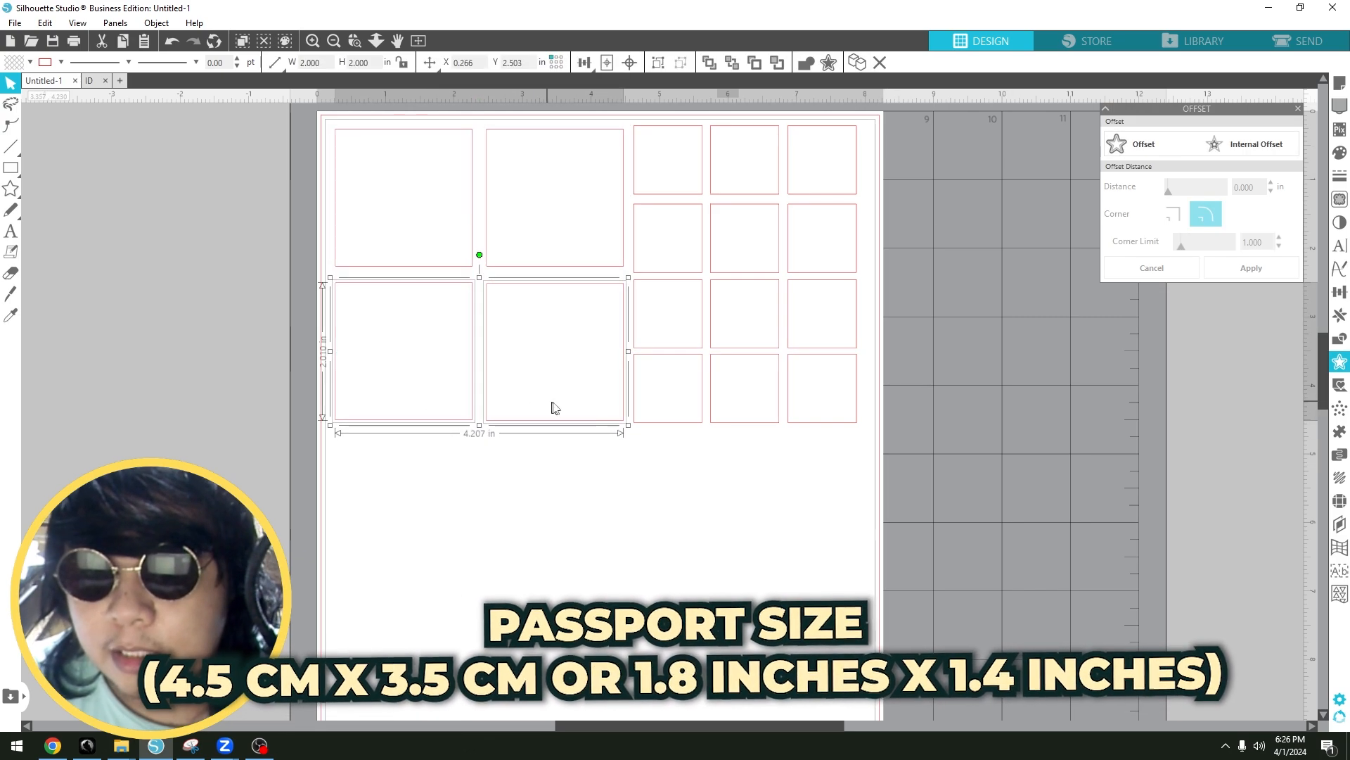
Step: Fine-tune the 1-inch row gaps by nudging the third and bottom rows down and the second row up
click(653, 385)
key(Down)
click(655, 297)
key(Down)
click(955, 293)
drag(869, 236, 699, 242)
key(Up)
click(955, 322)
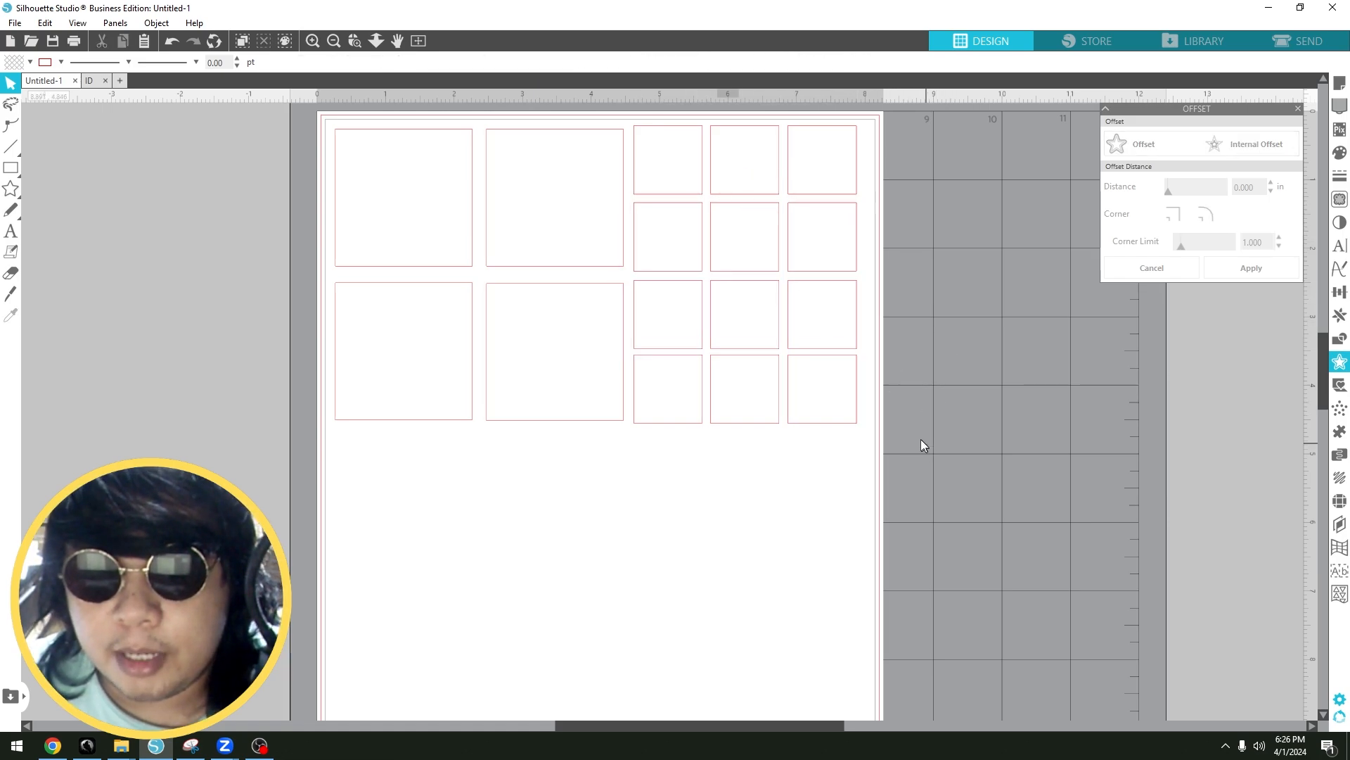
drag(900, 405, 692, 388)
key(Down)
Step: Group all the squares and offset them outward by 0.025 in with sharp corners
drag(939, 455, 313, 114)
right_click(572, 213)
click(661, 442)
click(1126, 149)
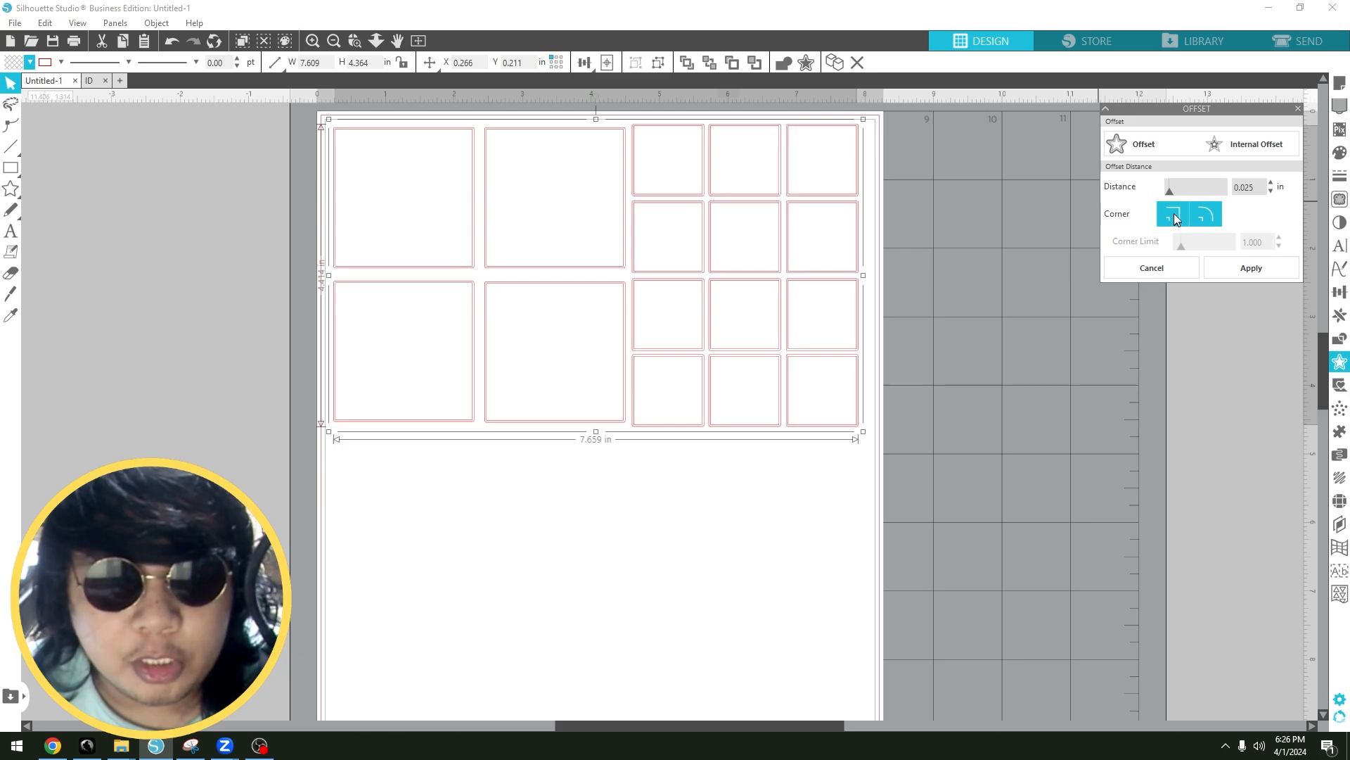
click(1172, 213)
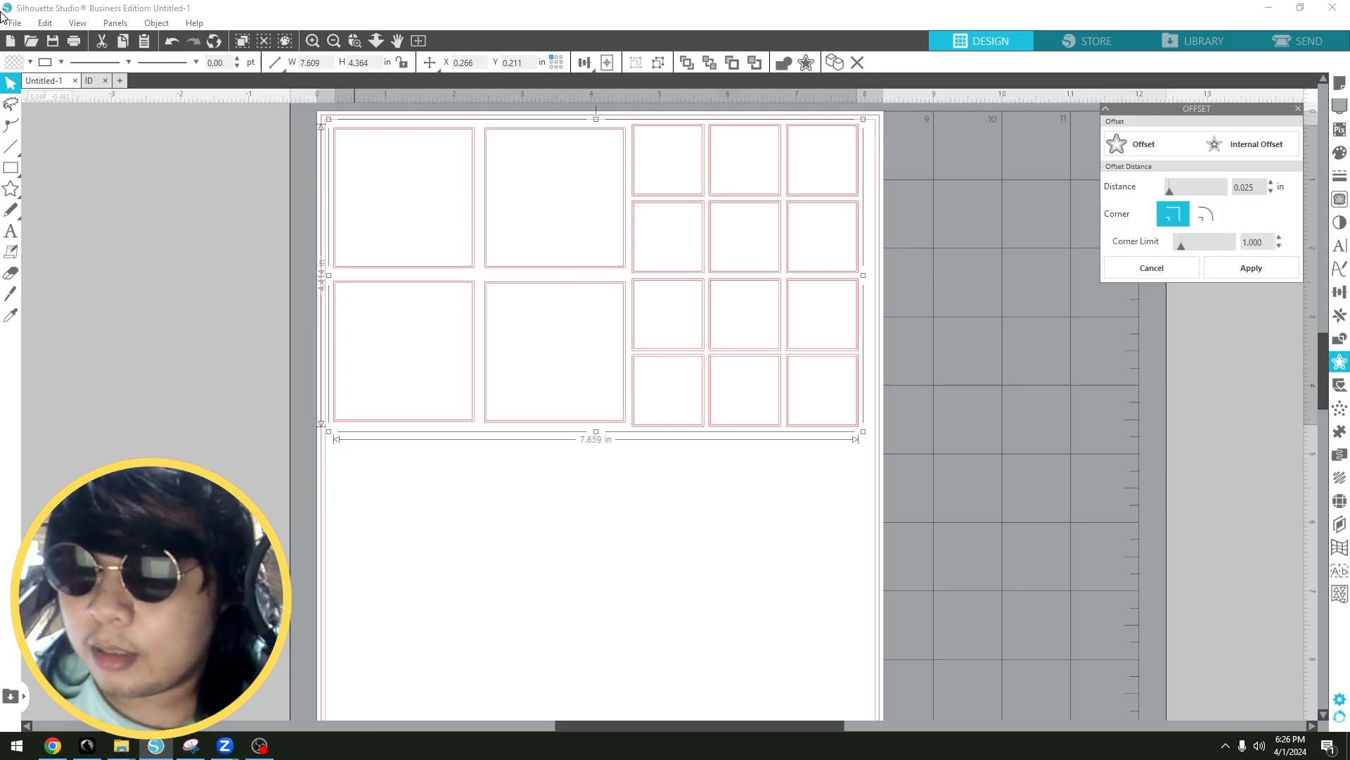
Step: Fill the offset squares with solid gray and deselect them
click(29, 62)
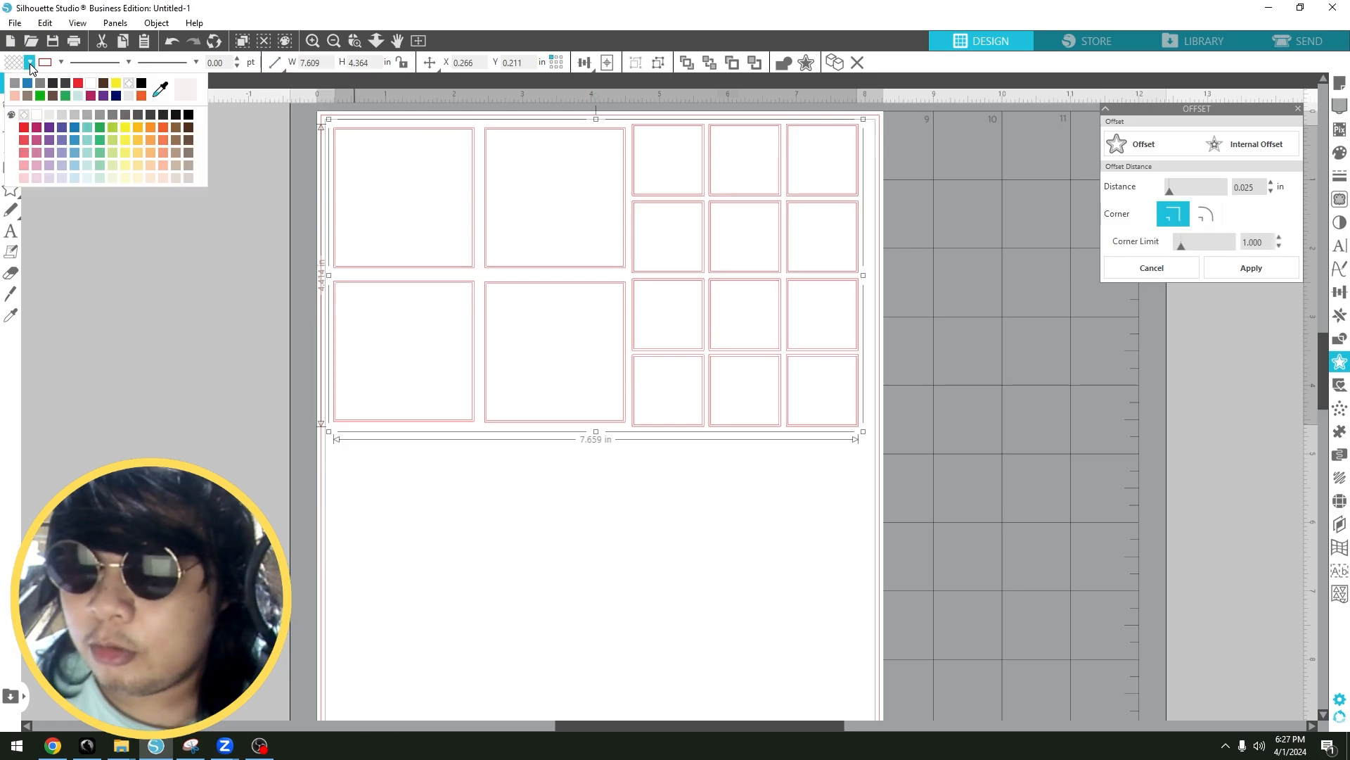
click(100, 115)
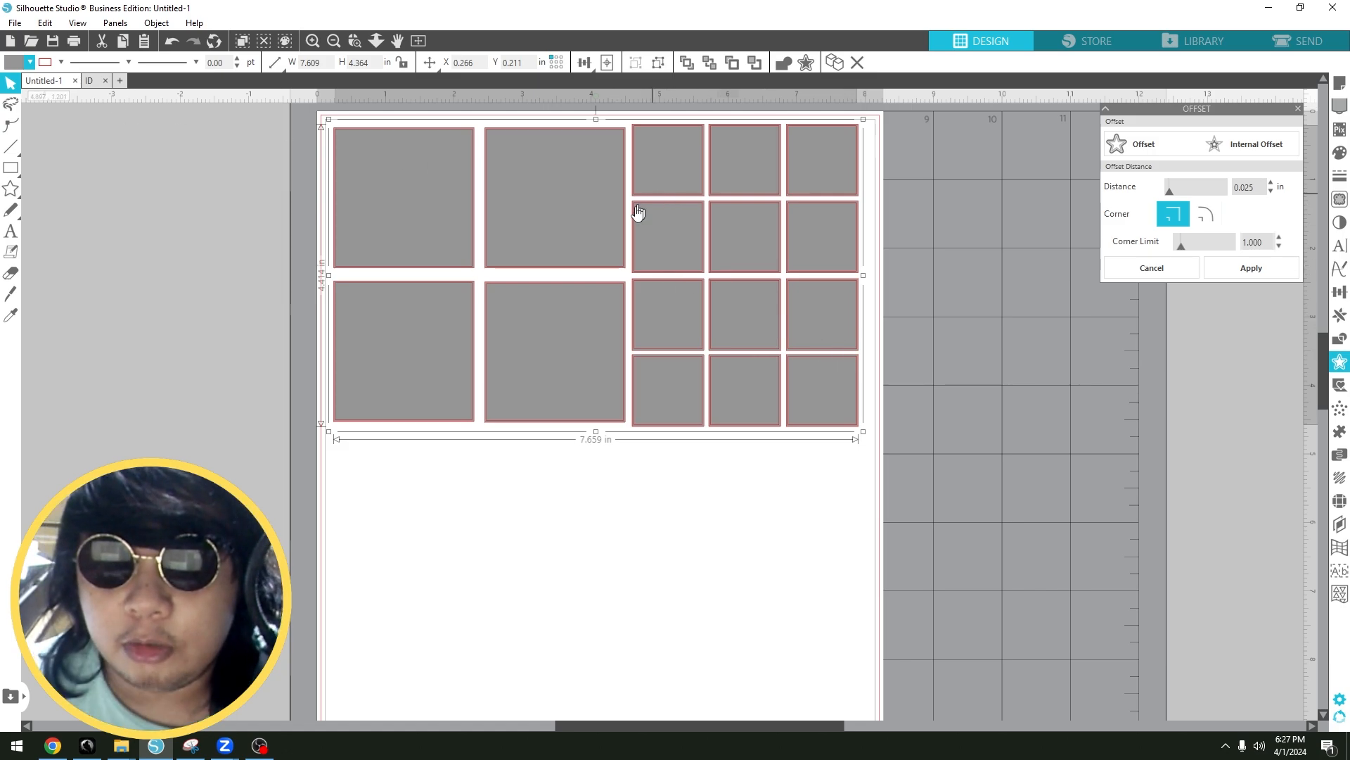
click(588, 498)
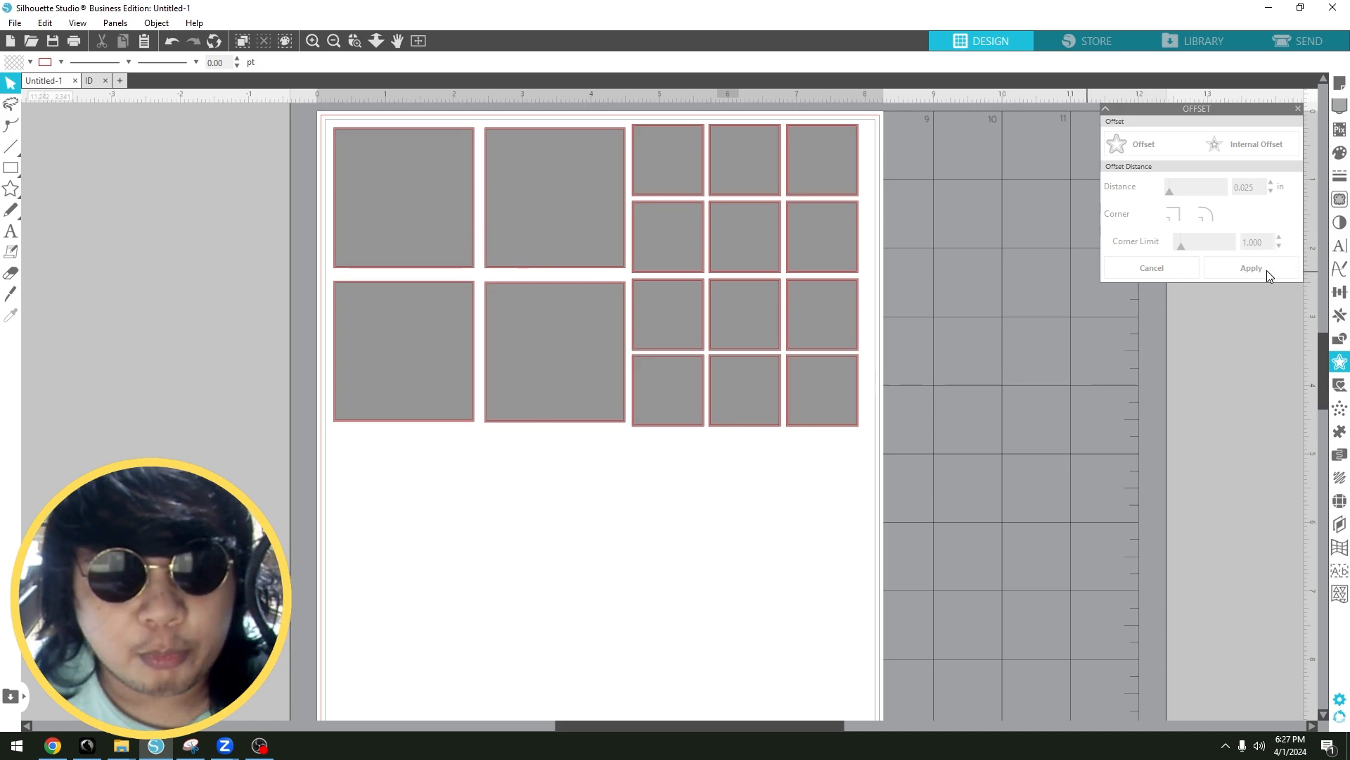
Step: Fill all the template squares with the ID photo from the file folder
click(121, 745)
drag(160, 170, 390, 352)
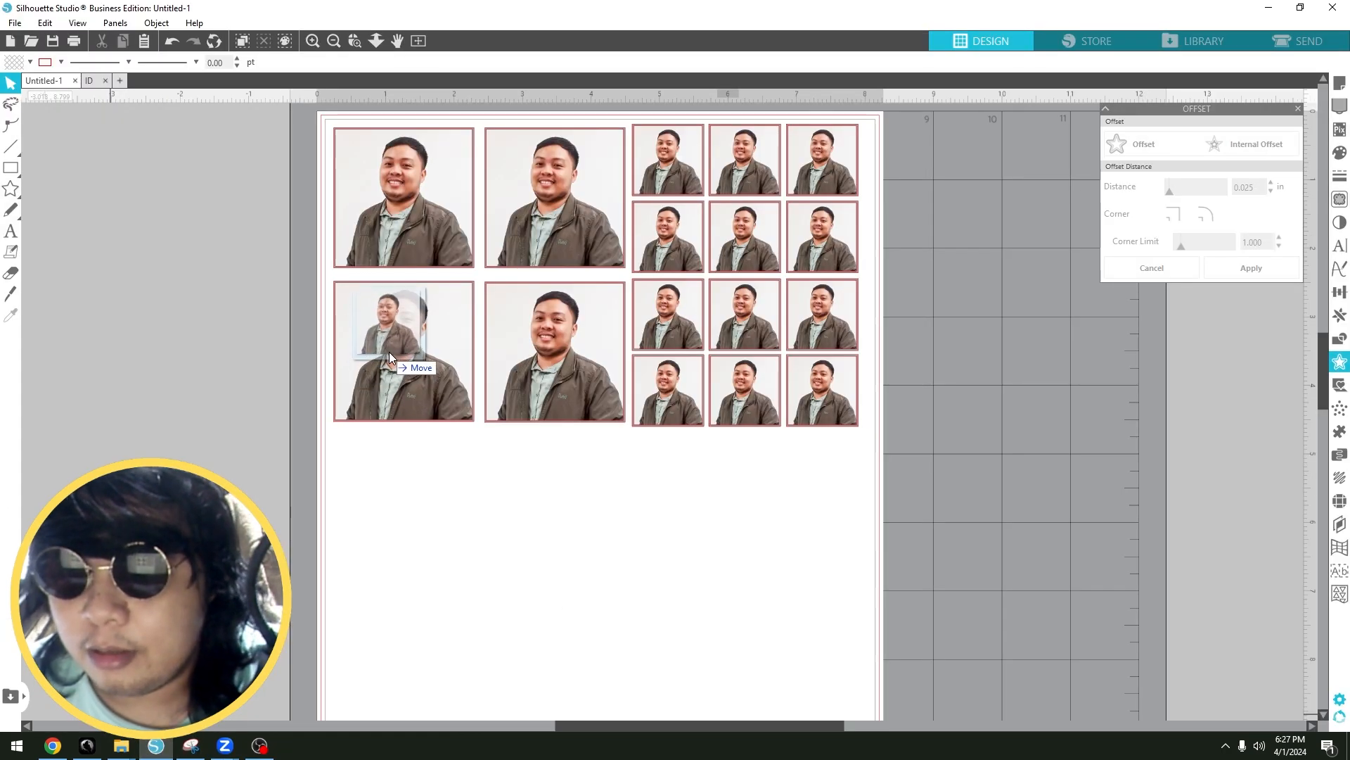
scroll(704, 311, up, 8)
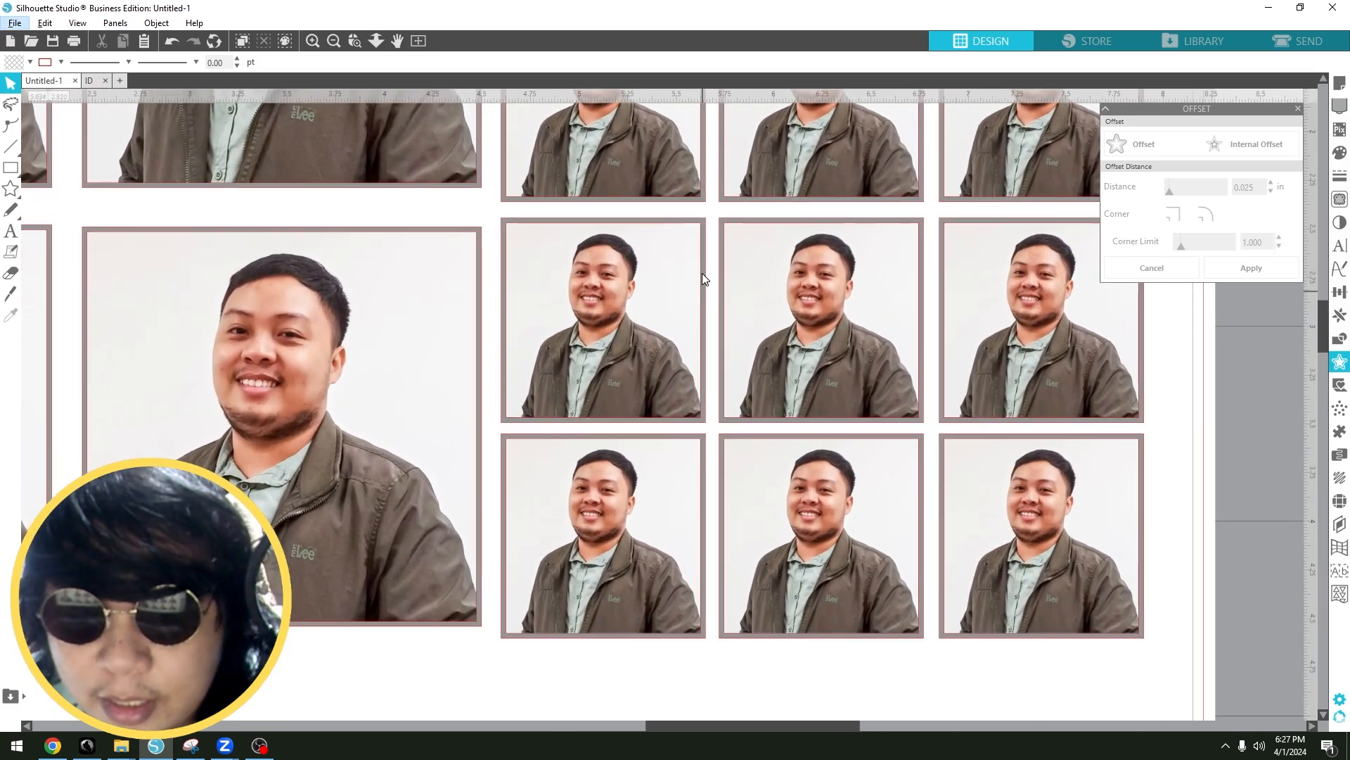
scroll(703, 277, up, 4)
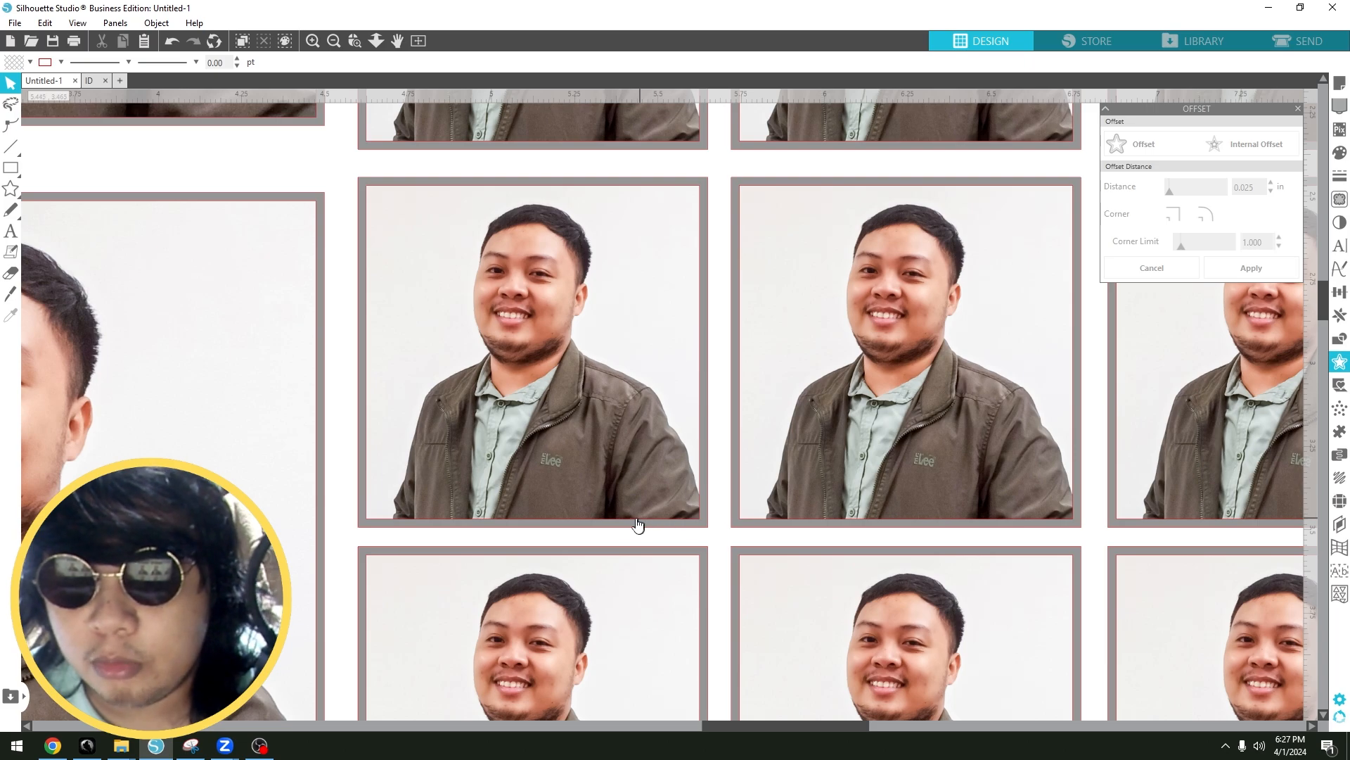
scroll(416, 431, down, 3)
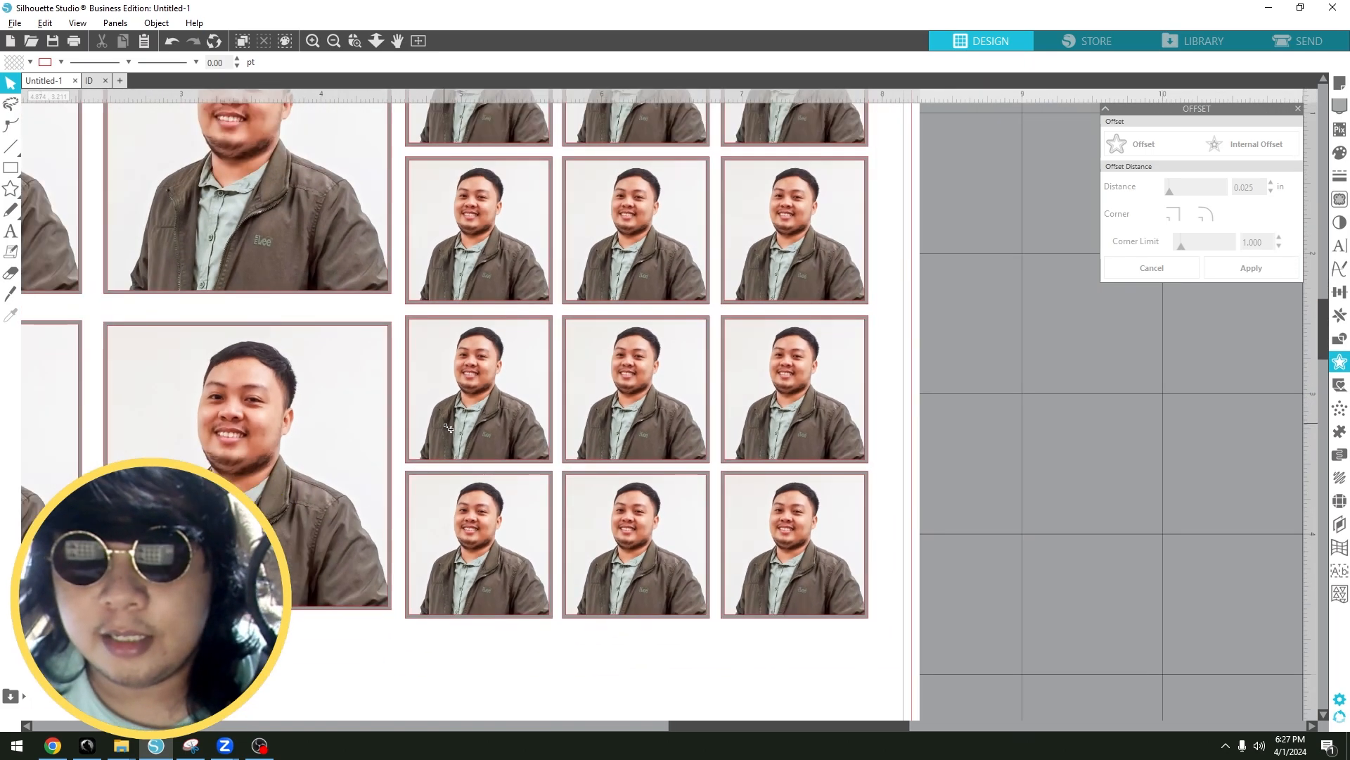
scroll(447, 427, down, 3)
drag(465, 609, 589, 596)
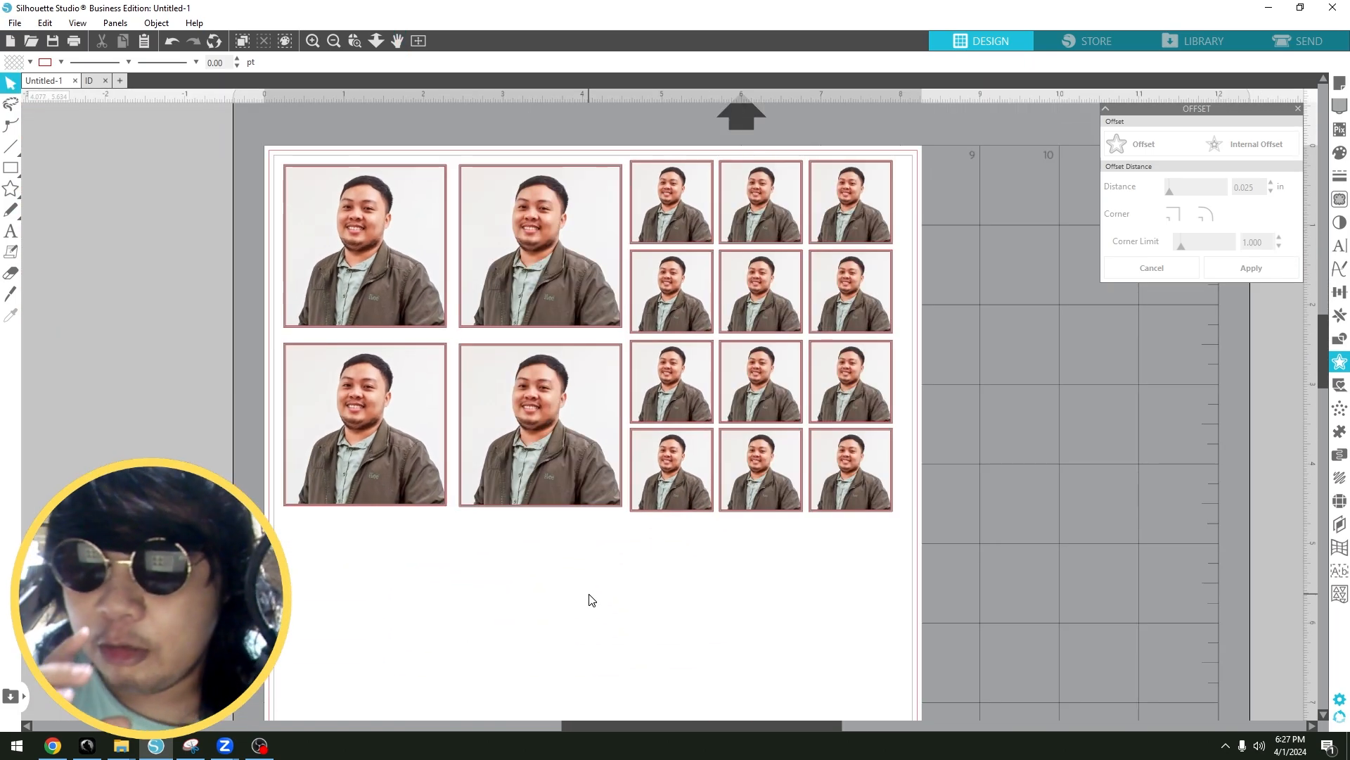
scroll(622, 571, down, 1)
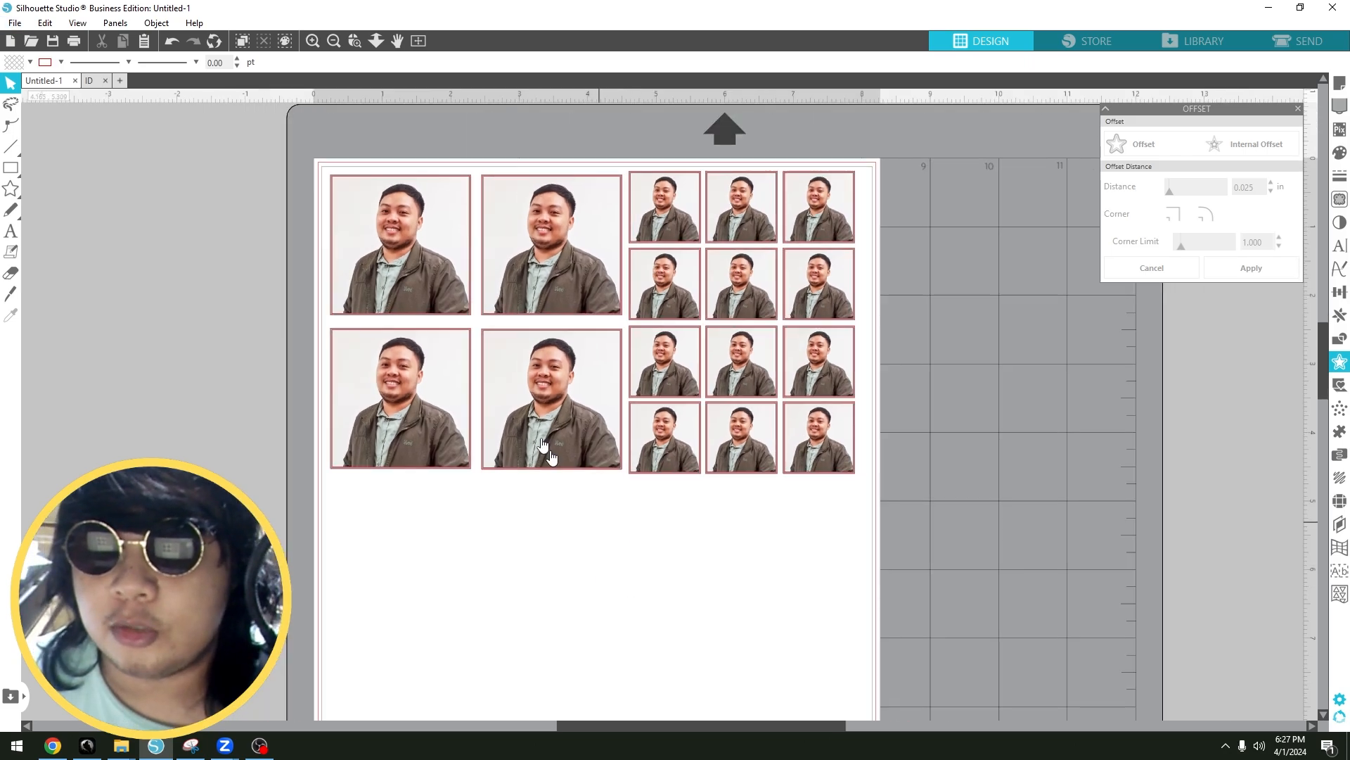
Step: Switch to Chrome, open the YouTube tutorial on the rush ID picture business, and highlight its title
click(54, 747)
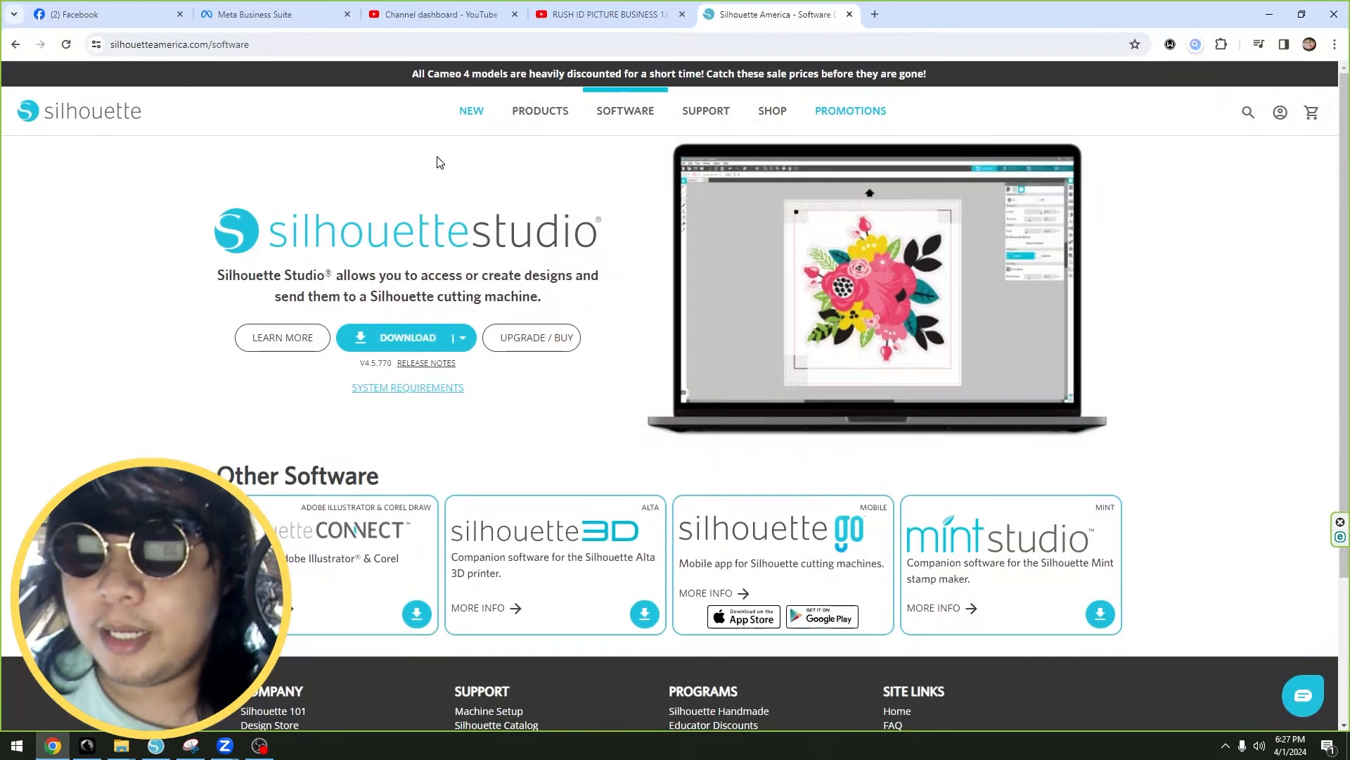
click(628, 21)
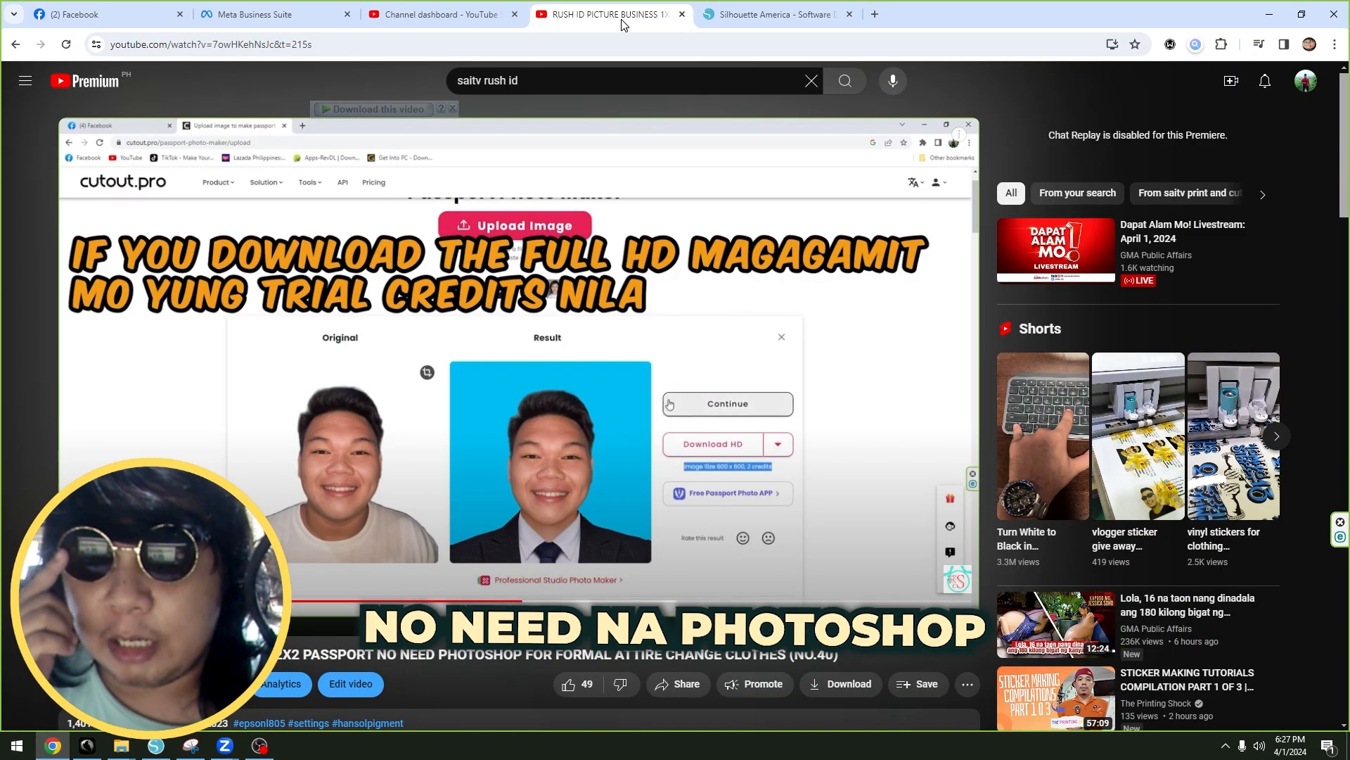
scroll(603, 237, down, 3)
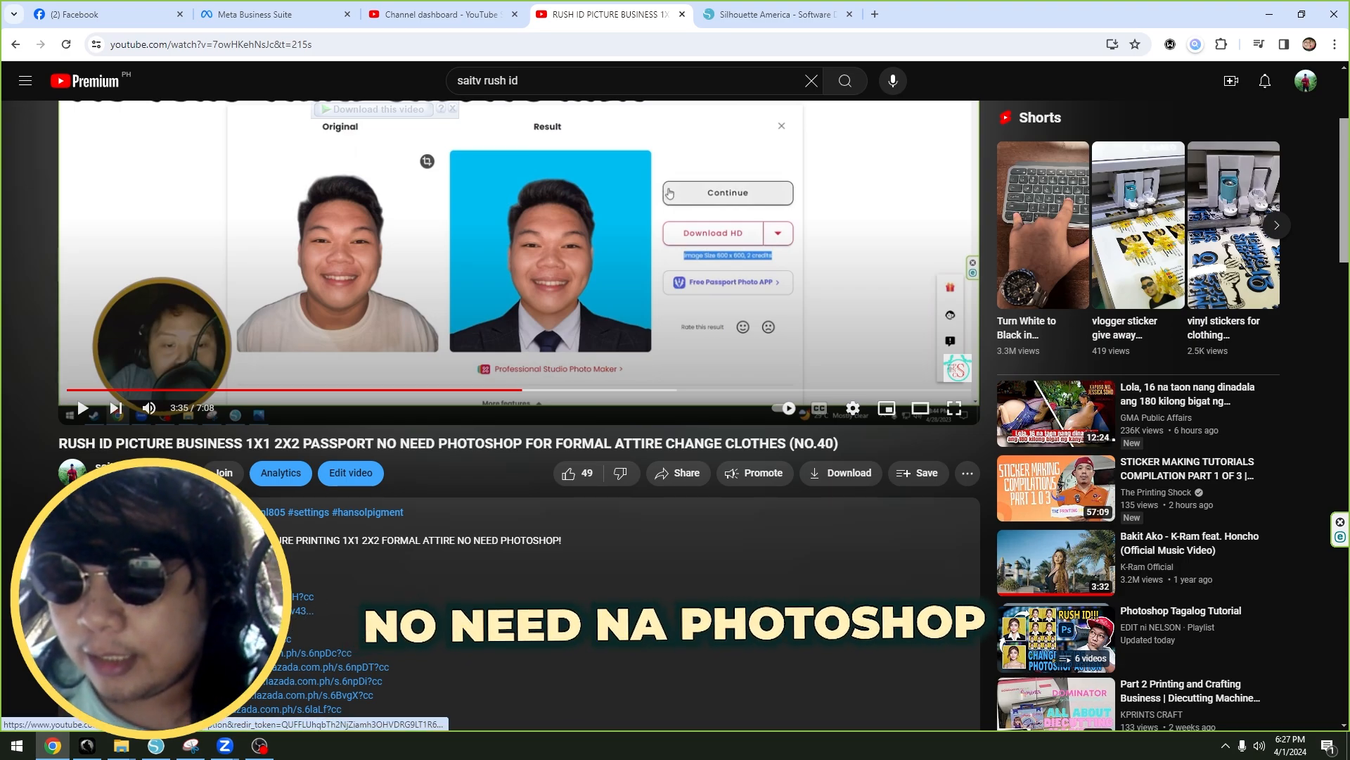
drag(59, 443, 854, 433)
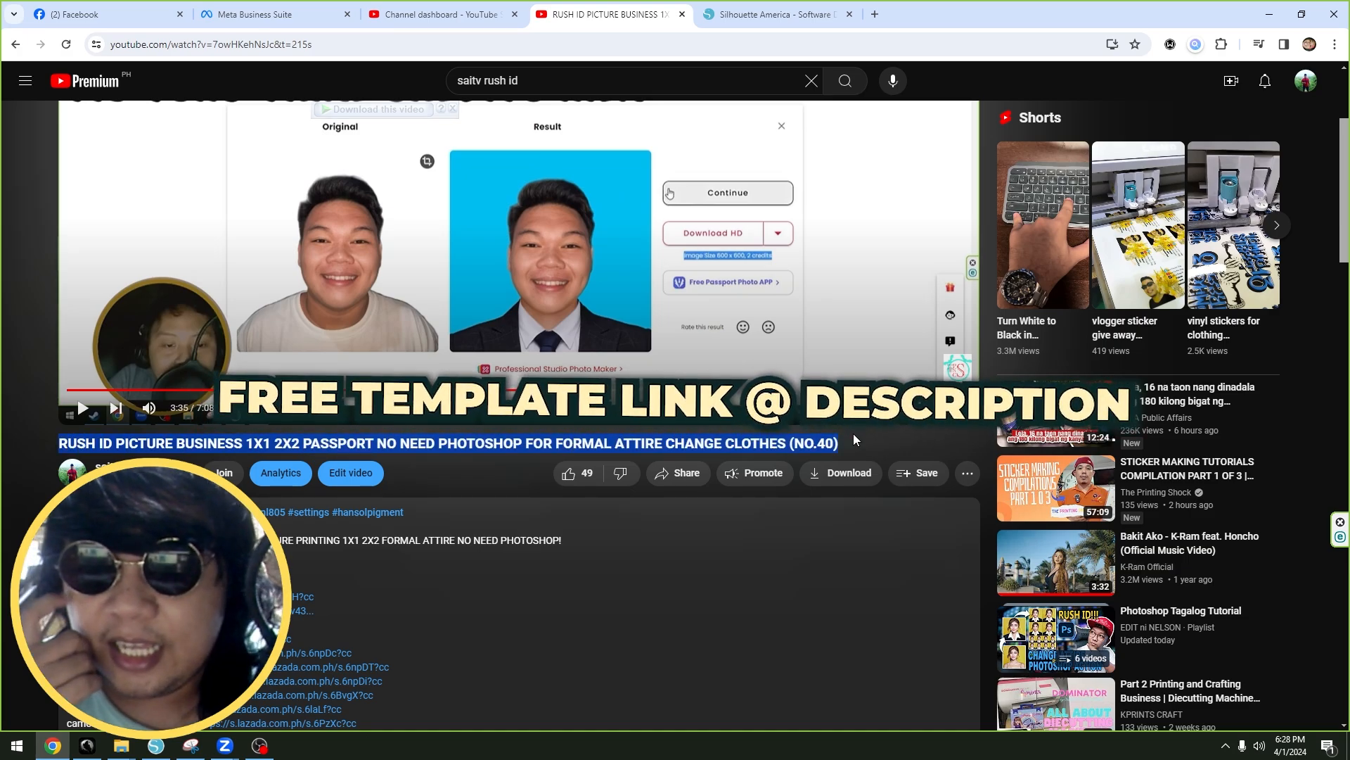
Step: Scrub back through the tutorial to review the passport photo maker and outfit change, and look at its description
scroll(854, 433, up, 3)
drag(555, 601, 545, 602)
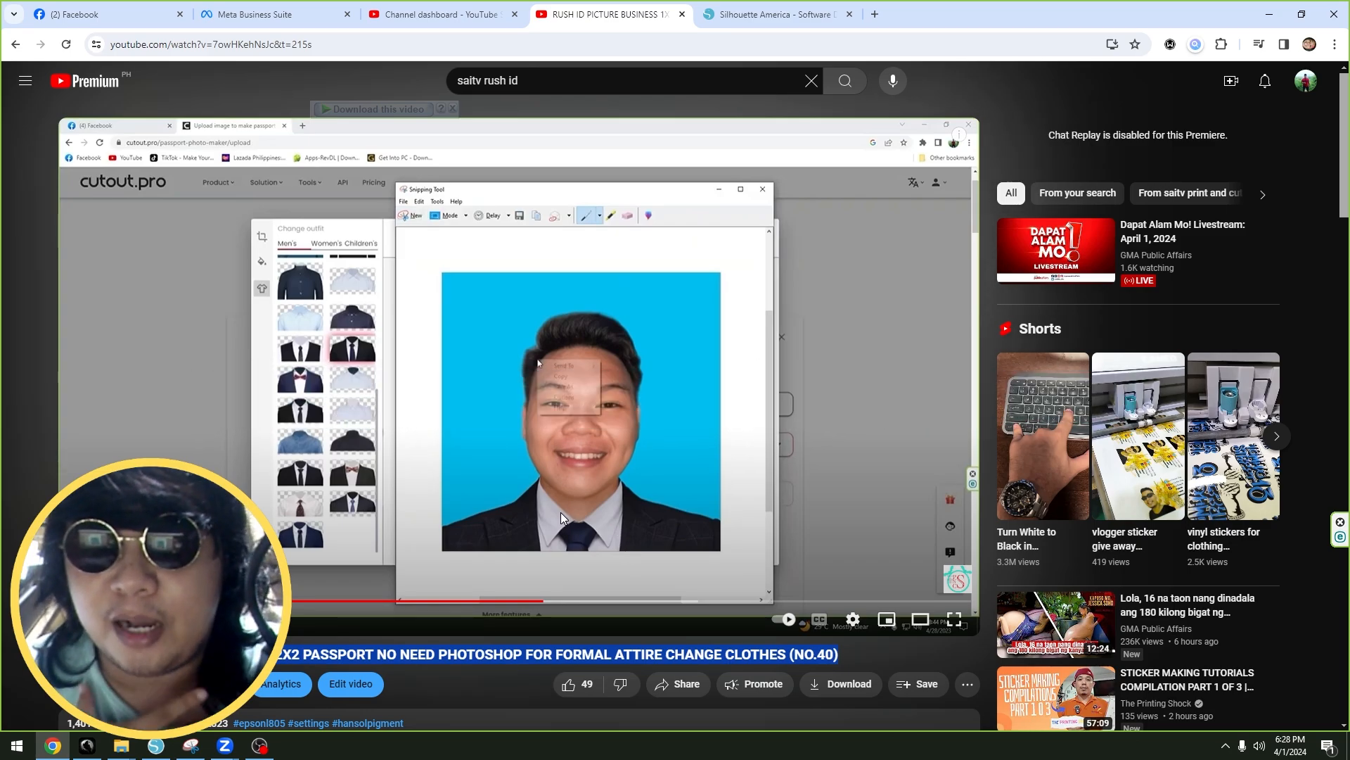
drag(573, 601, 528, 605)
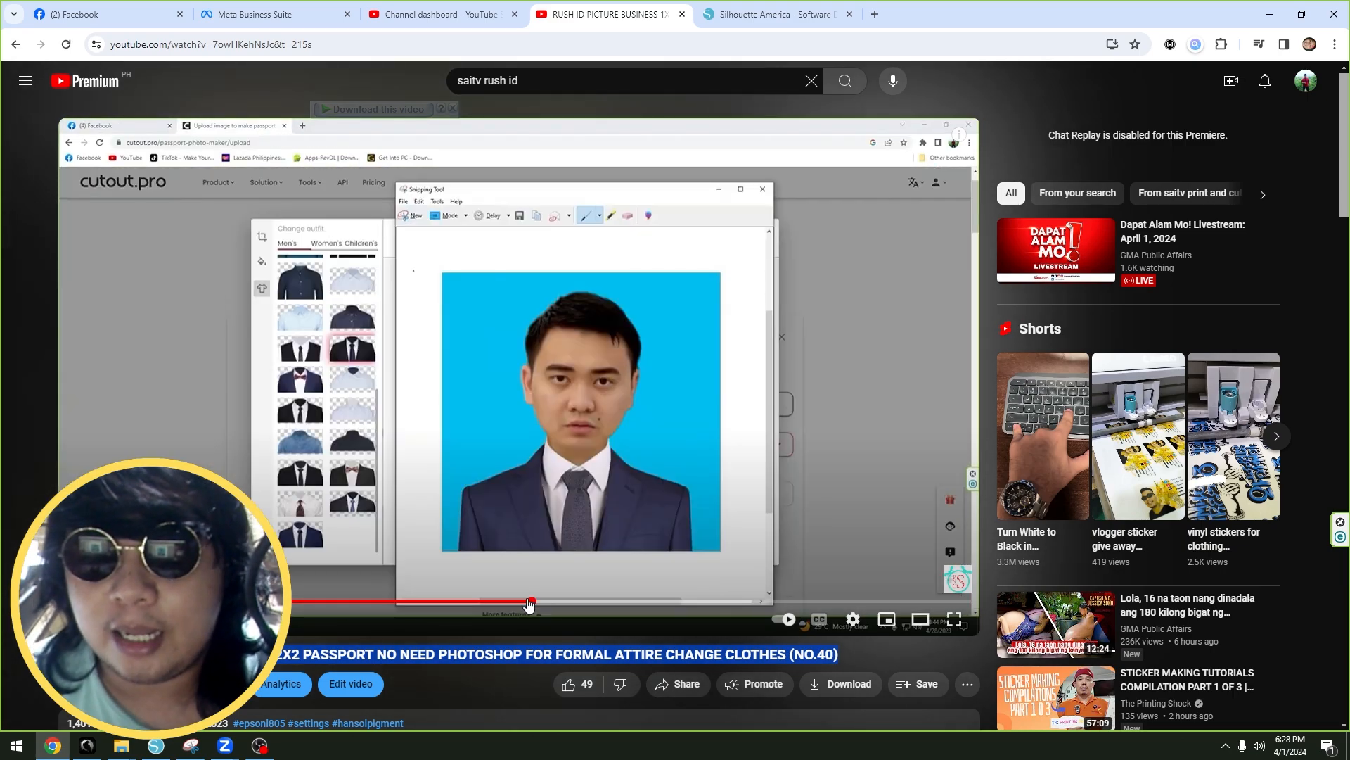
drag(529, 605, 309, 599)
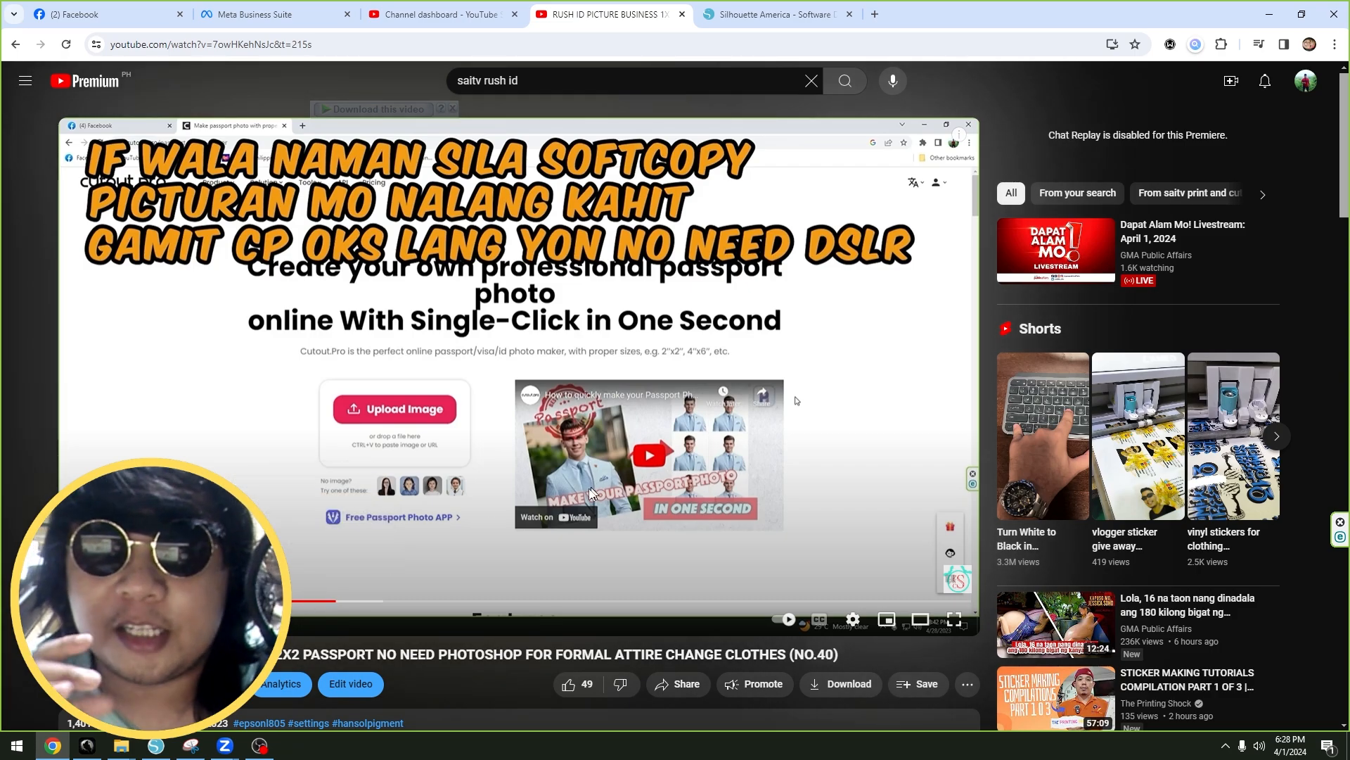
scroll(590, 492, down, 2)
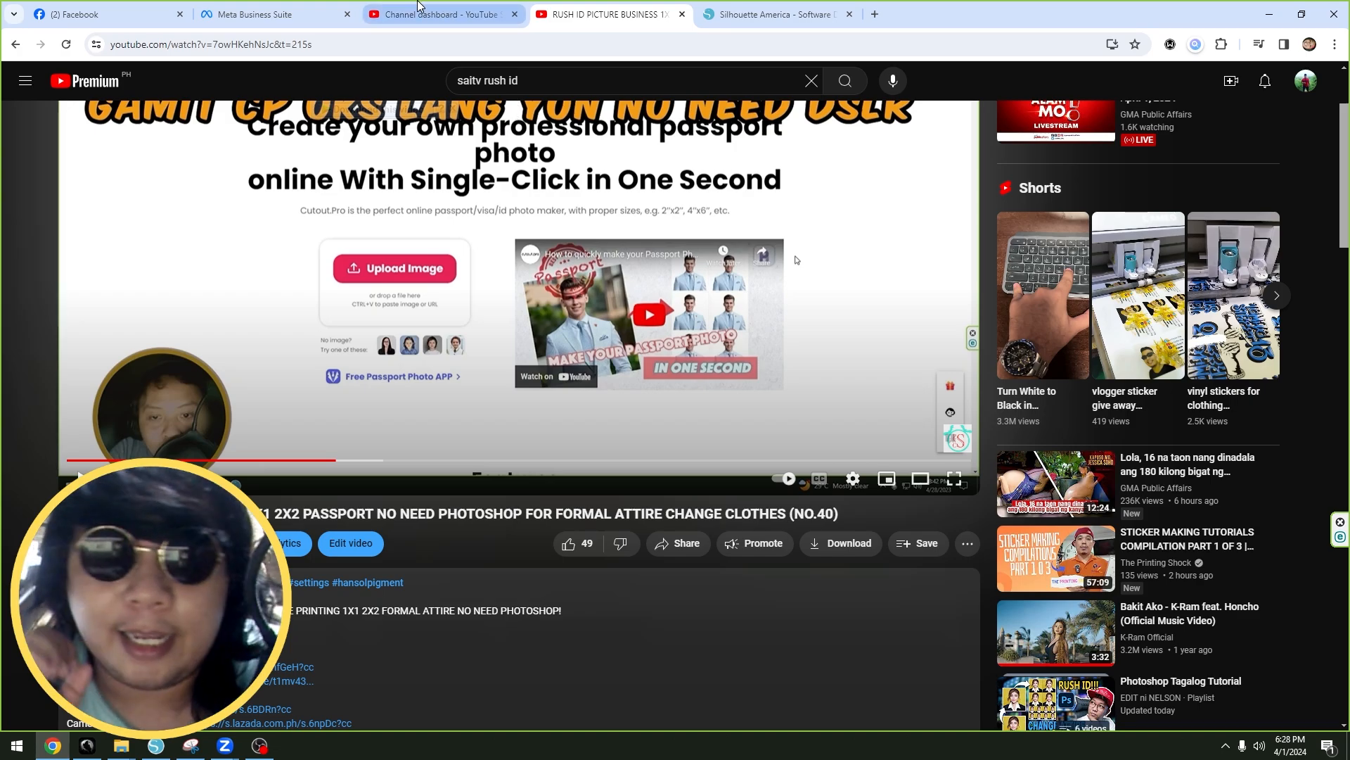
mouse_move(417, 6)
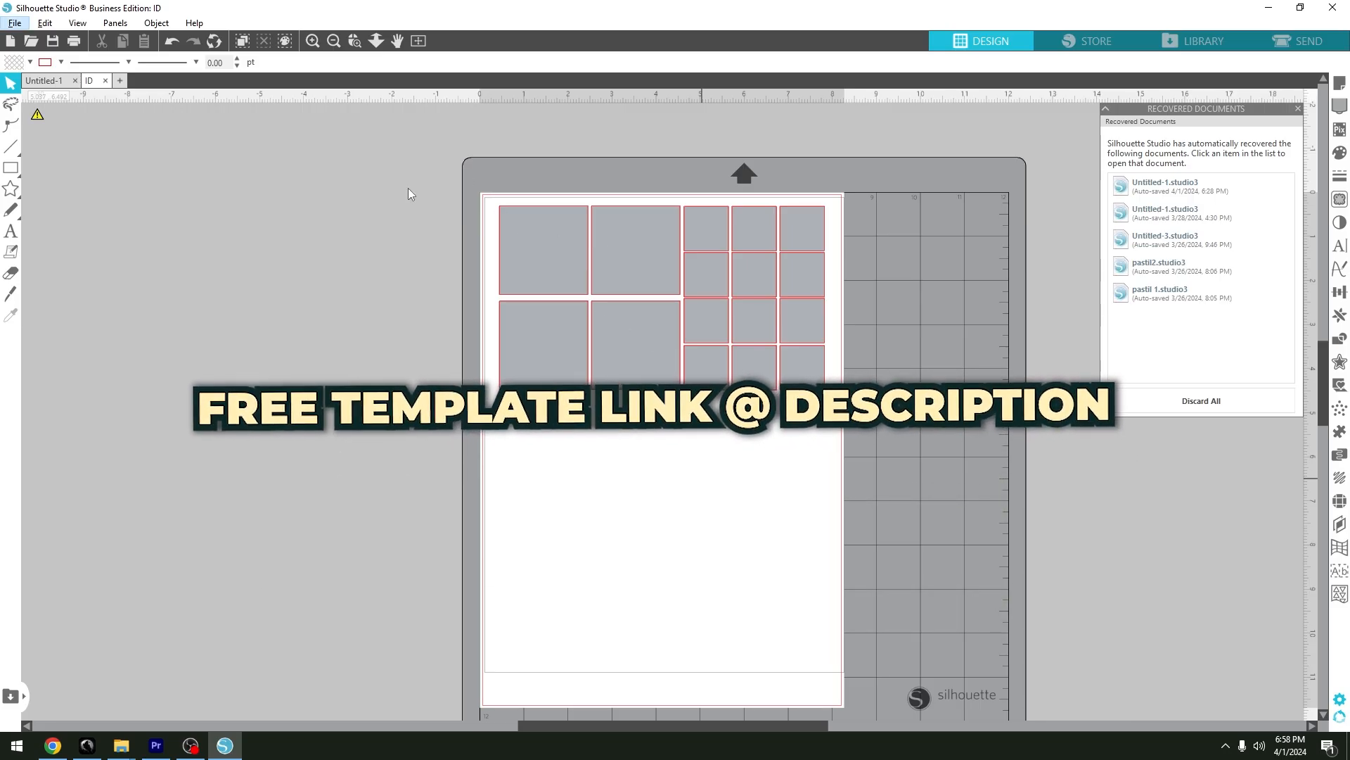
Step: In Silhouette Studio's ID document, duplicate the whole block of 2-inch and 1-inch squares directly below the original
drag(393, 166, 804, 576)
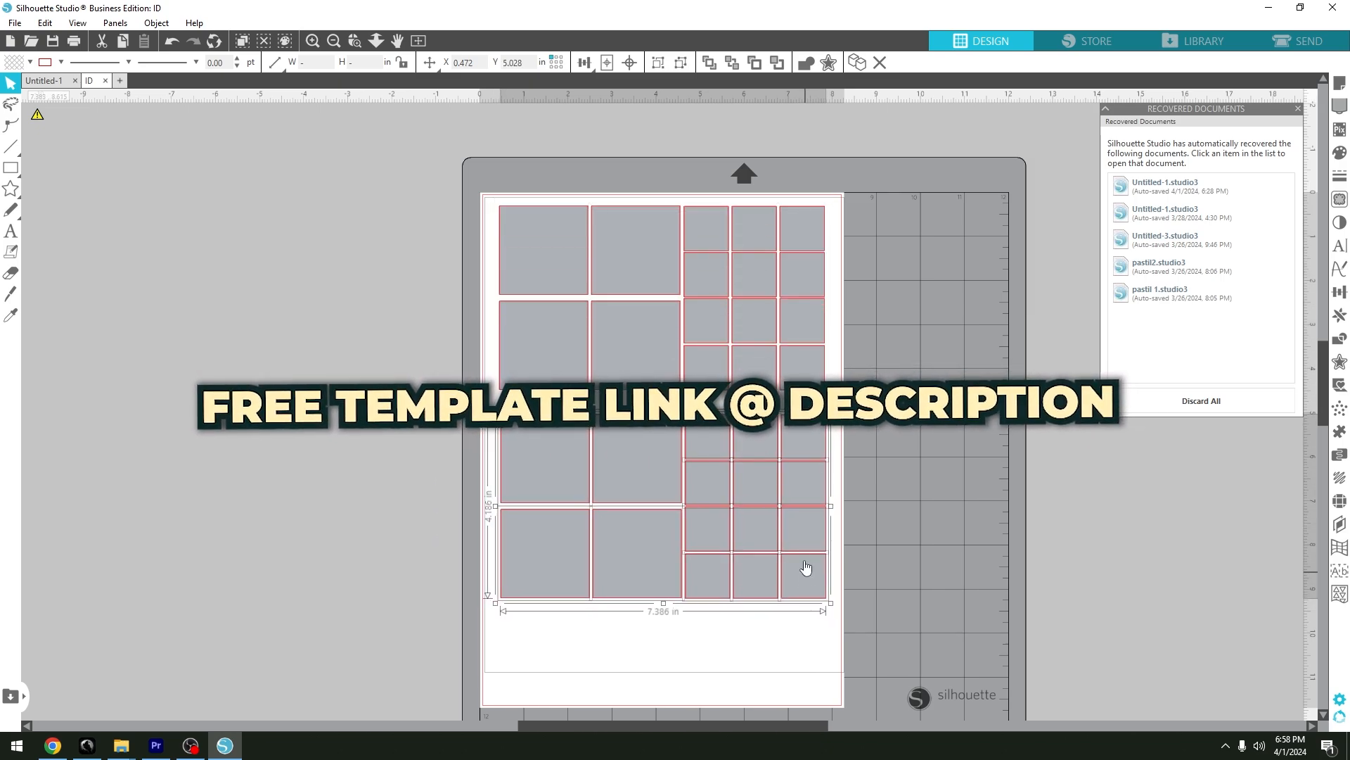
click(899, 497)
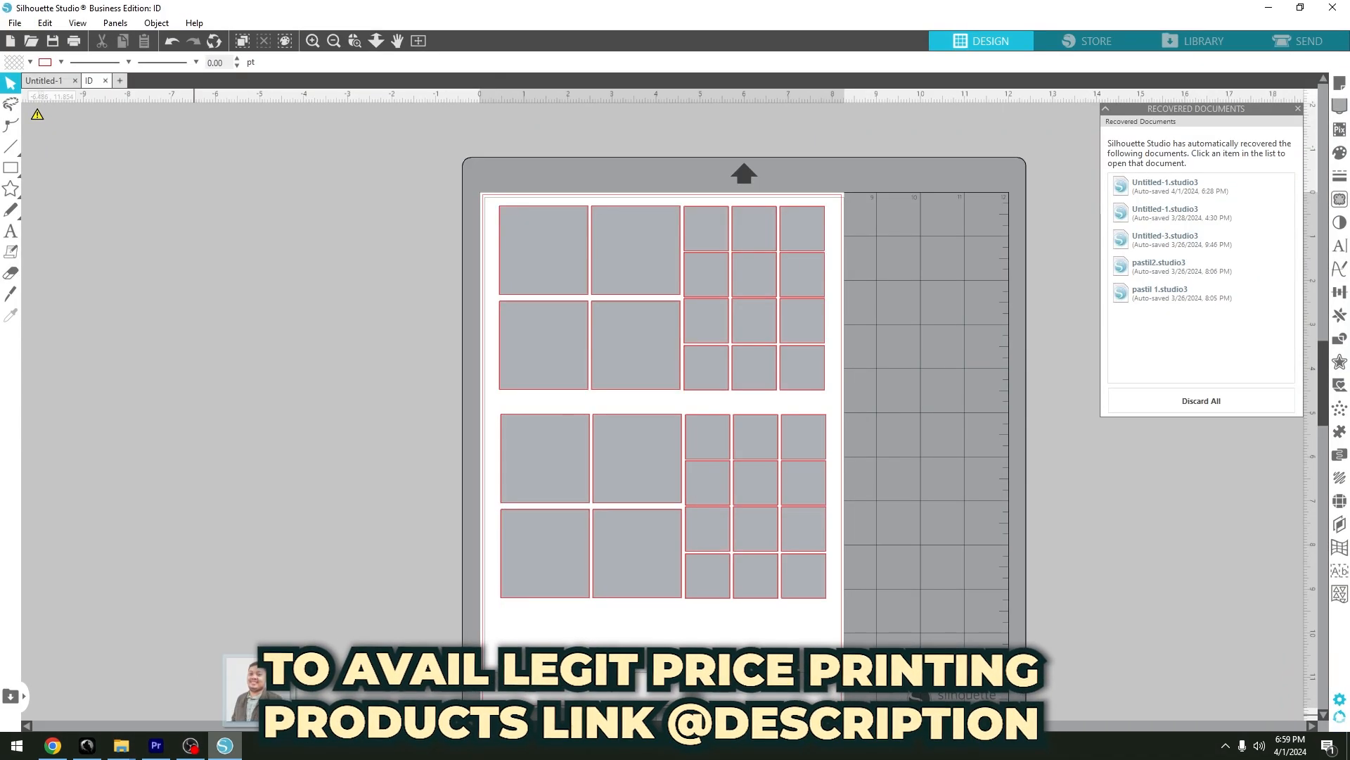
Step: Fill both the upper and lower blocks of squares with the 2x2.png photo from the rush id folder
drag(450, 422, 544, 341)
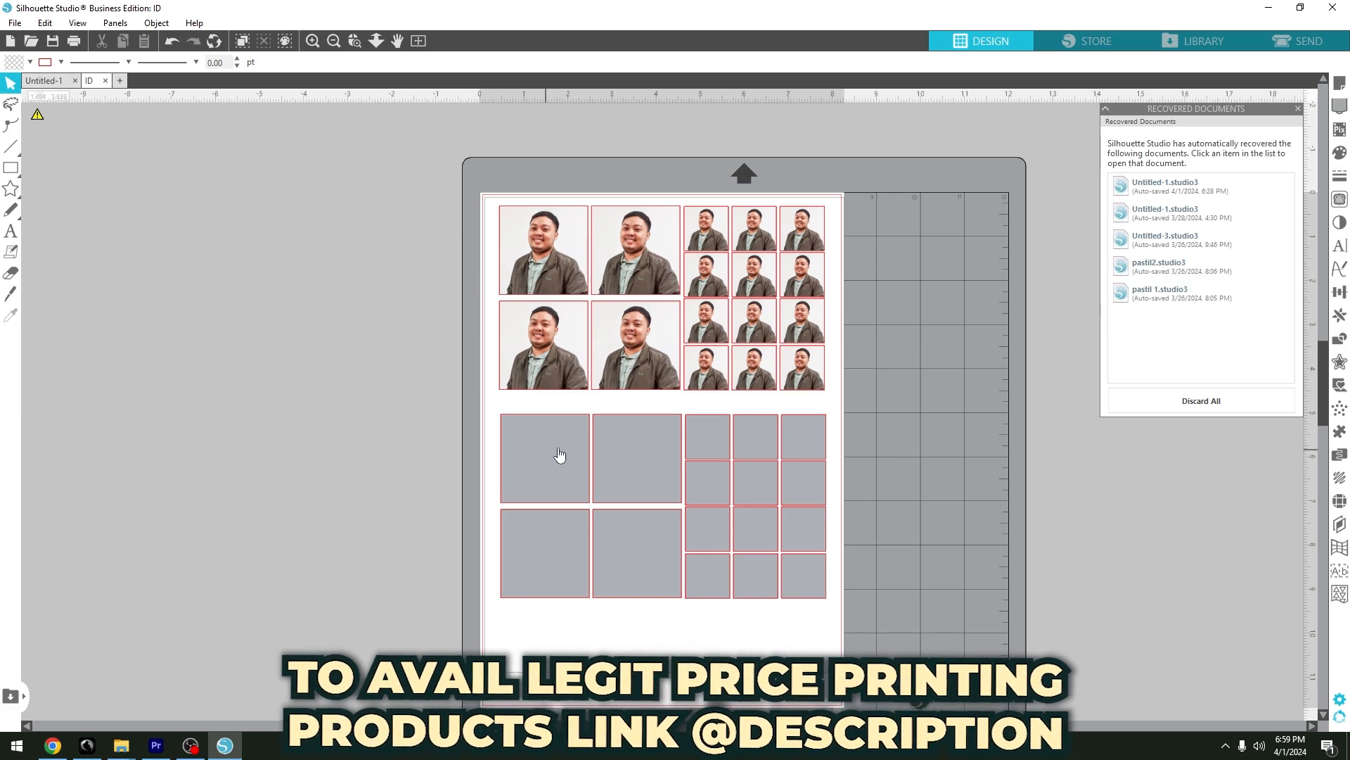
mouse_move(121, 745)
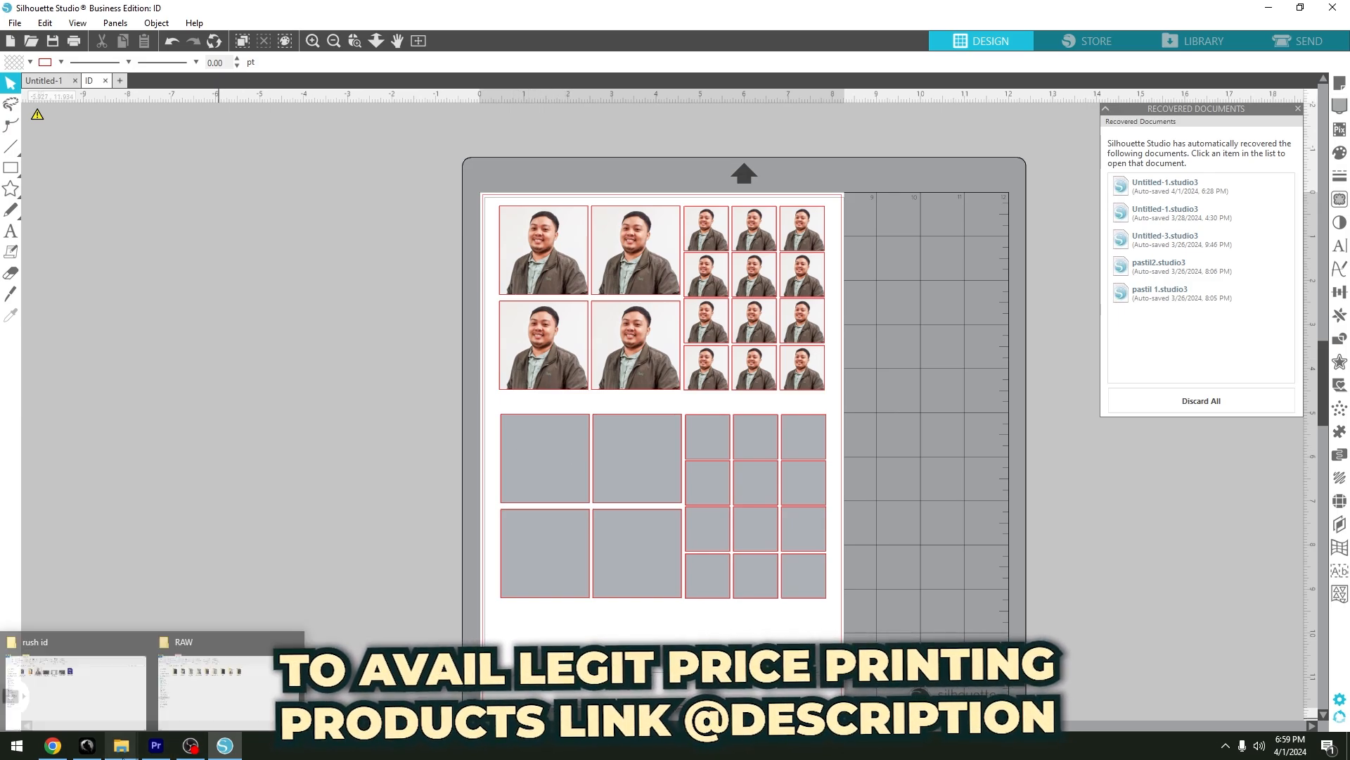
click(111, 705)
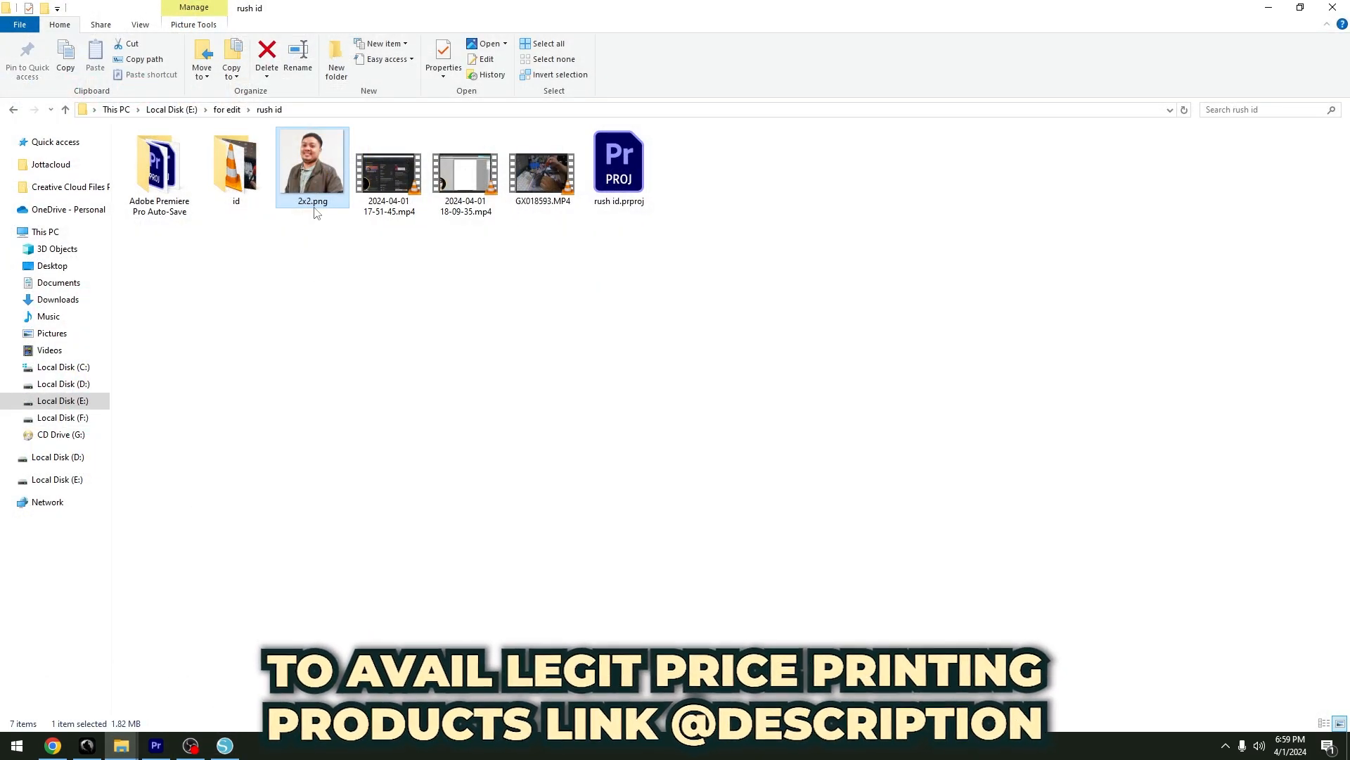
drag(225, 730, 538, 475)
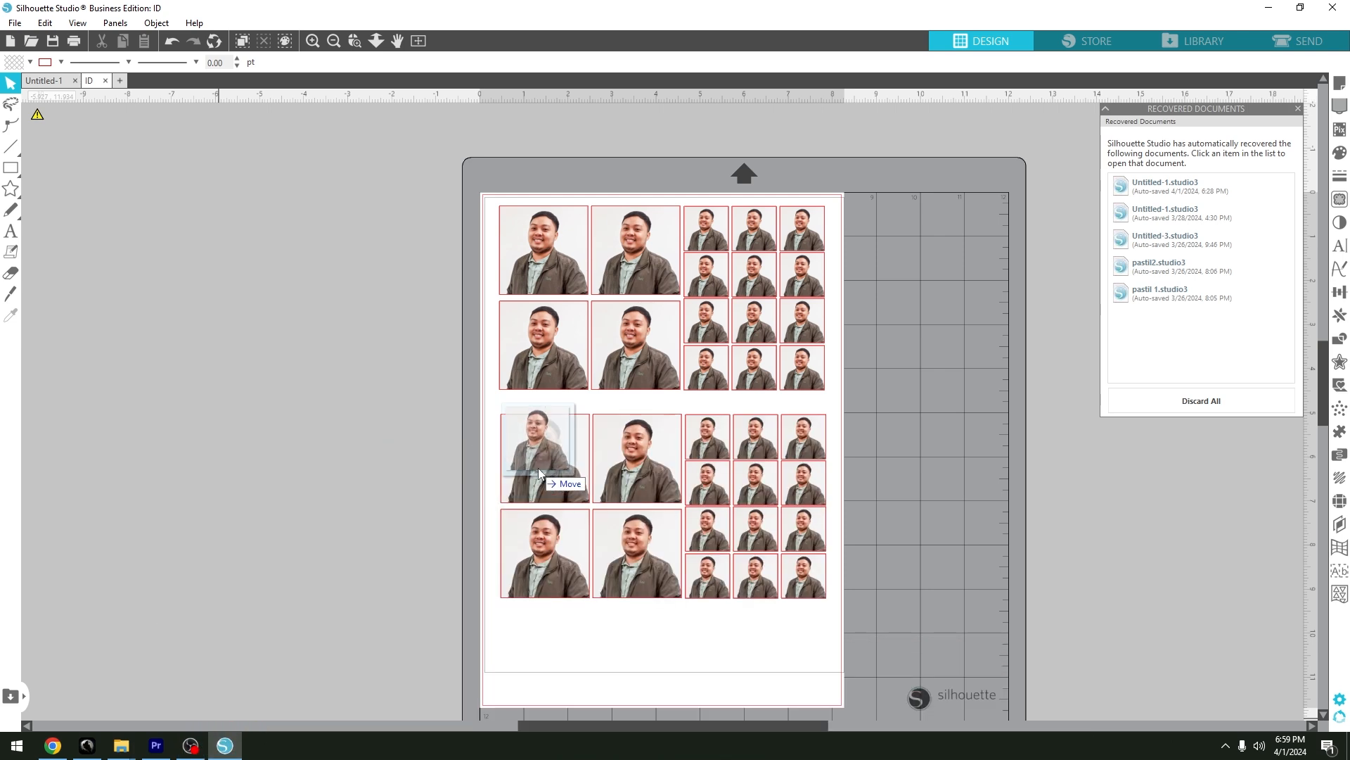